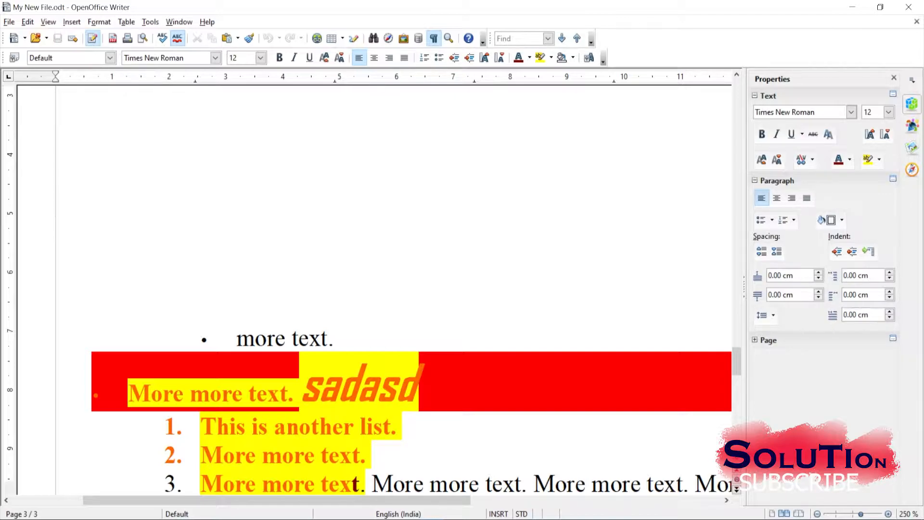
{"action": "scroll", "coordinate": [414, 284], "scroll_direction": "down", "scroll_amount": 3}
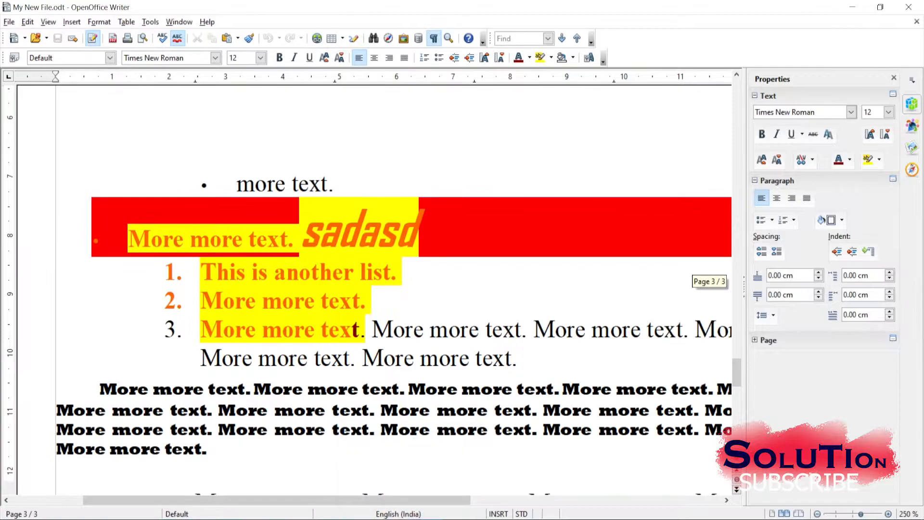
{"action": "scroll", "coordinate": [395, 289], "scroll_direction": "down", "scroll_amount": 3}
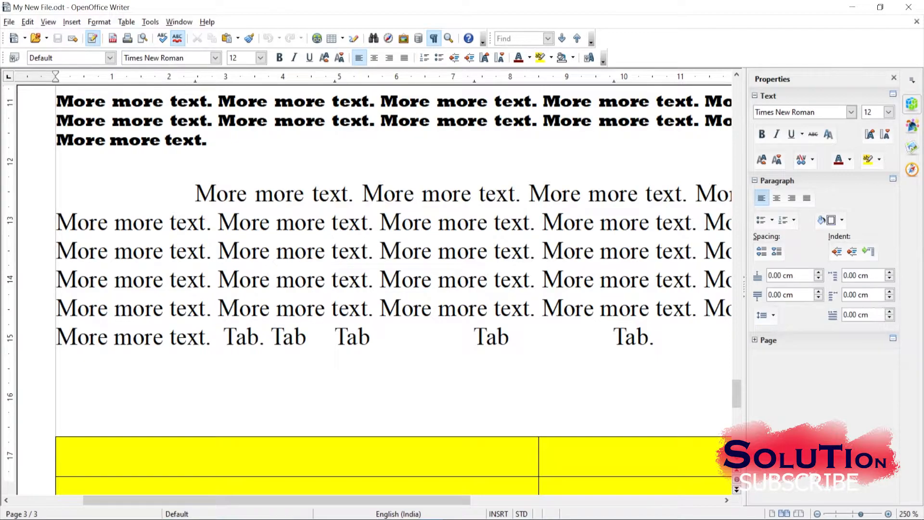
{"action": "scroll", "coordinate": [393, 289], "scroll_direction": "down", "scroll_amount": 5}
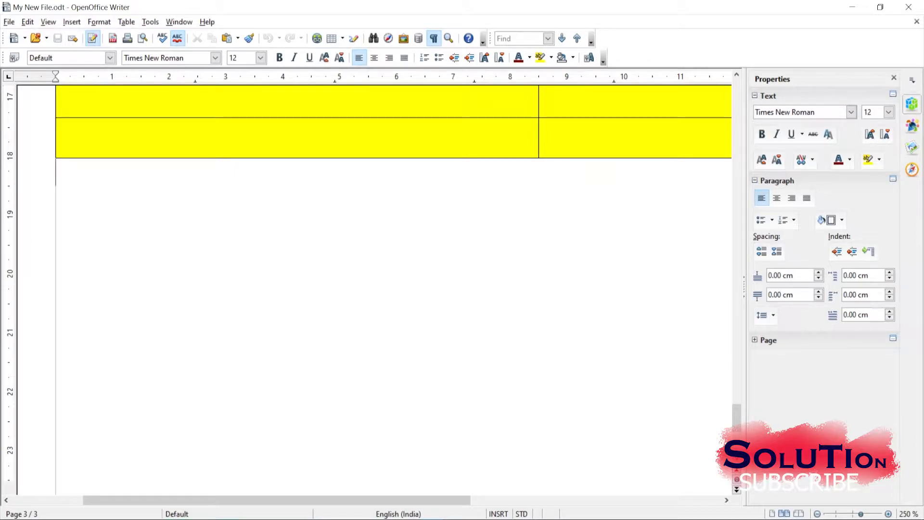
{"action": "scroll", "coordinate": [393, 289], "scroll_direction": "up", "scroll_amount": 1}
{"action": "scroll", "coordinate": [393, 289], "scroll_direction": "up", "scroll_amount": 3}
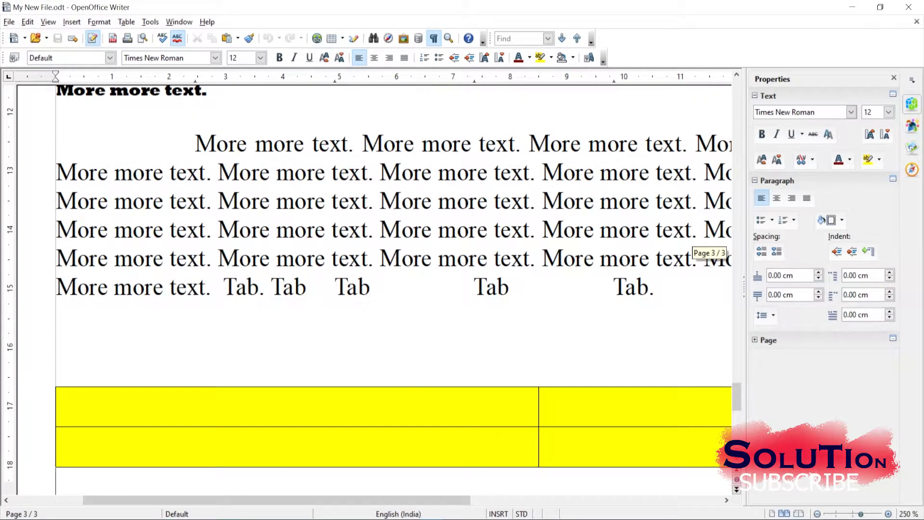
Set the character formatting for the empty line below the yellow table to Georgia, Bold, size 24
{"action": "key", "text": "alt+o"}
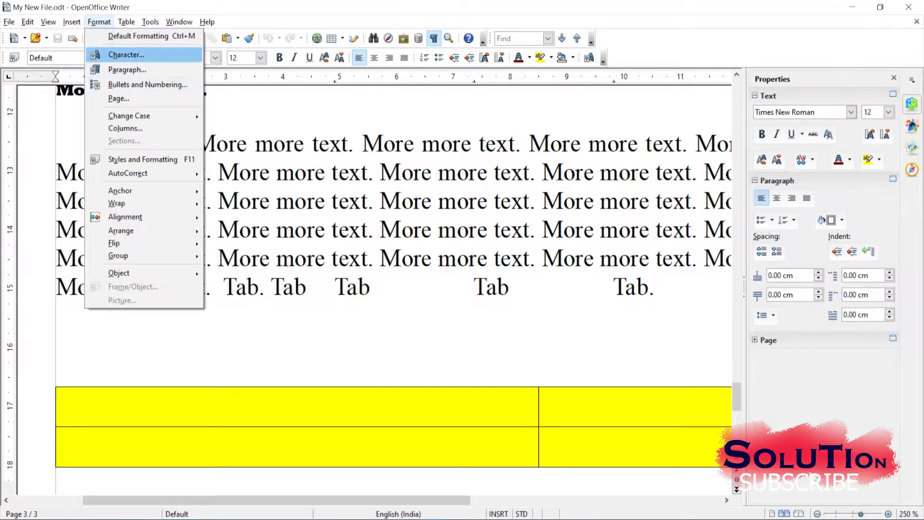
{"action": "key", "text": "Return"}
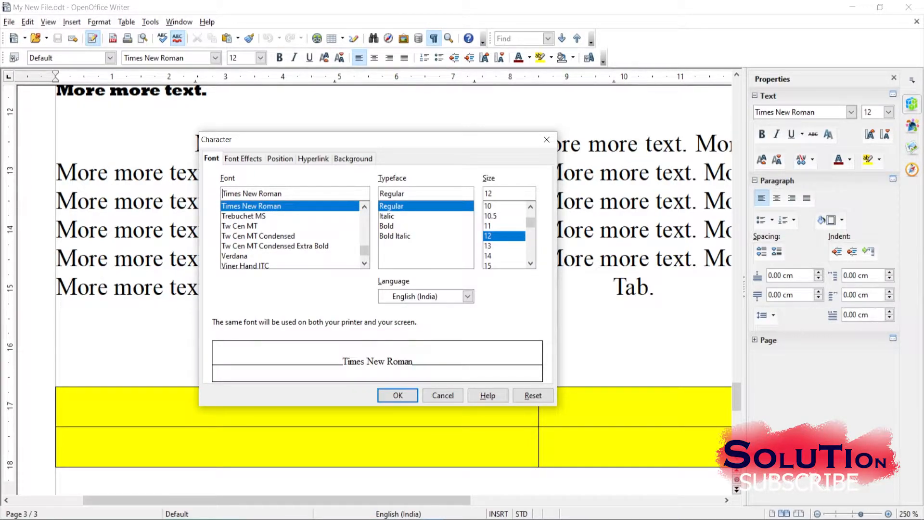
{"action": "key", "text": "Page_Down"}
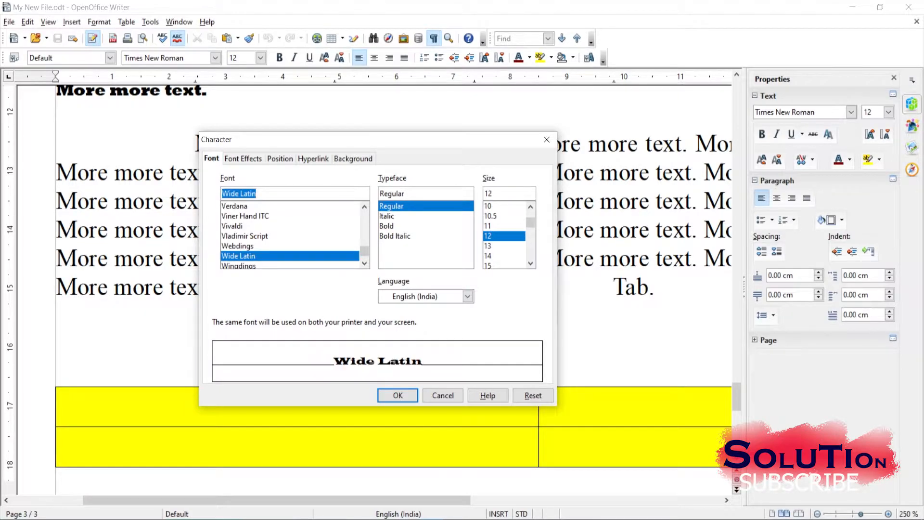
{"action": "scroll", "coordinate": [291, 235], "scroll_direction": "up", "scroll_amount": 20}
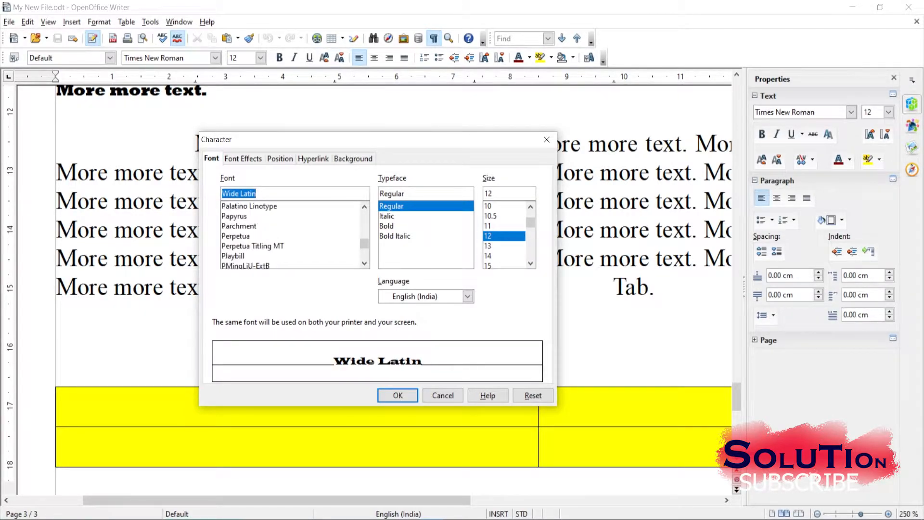
{"action": "scroll", "coordinate": [292, 235], "scroll_direction": "up", "scroll_amount": 20}
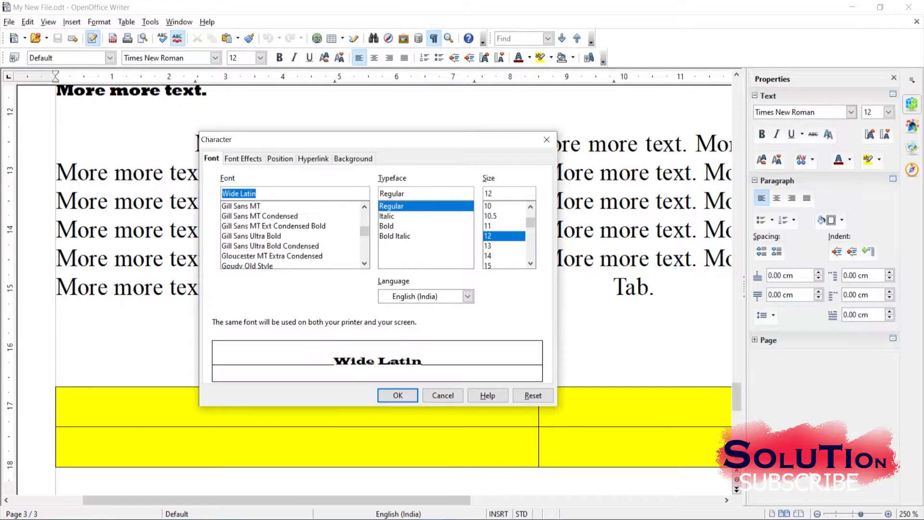
{"action": "left_click", "coordinate": [234, 216]}
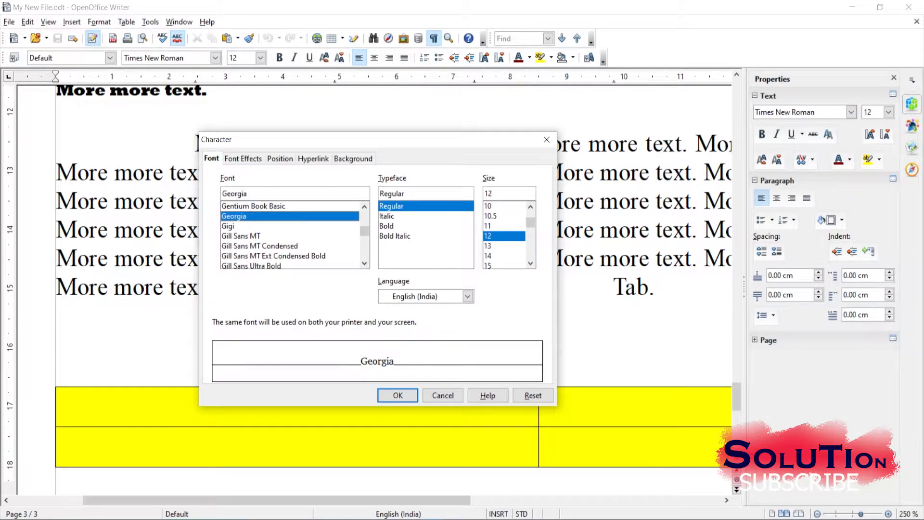
{"action": "left_click", "coordinate": [386, 227]}
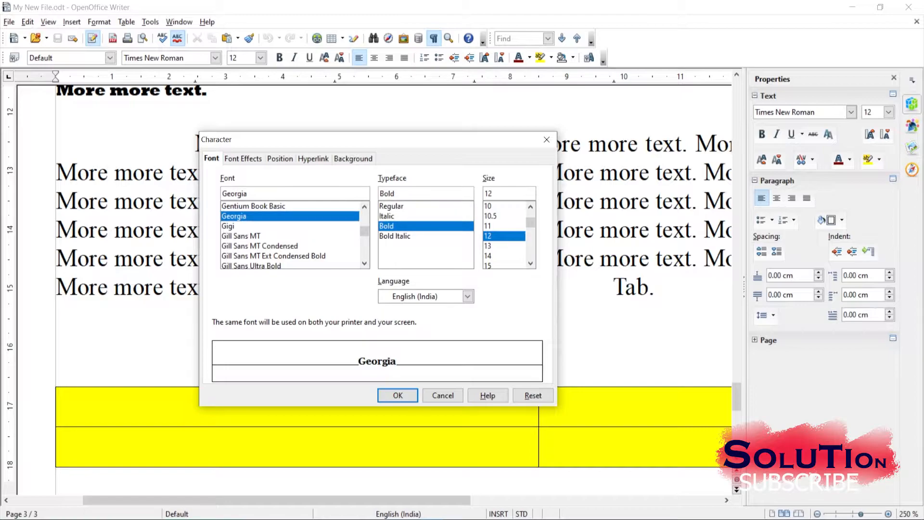
{"action": "scroll", "coordinate": [505, 236], "scroll_direction": "down", "scroll_amount": 2}
{"action": "left_click", "coordinate": [504, 256]}
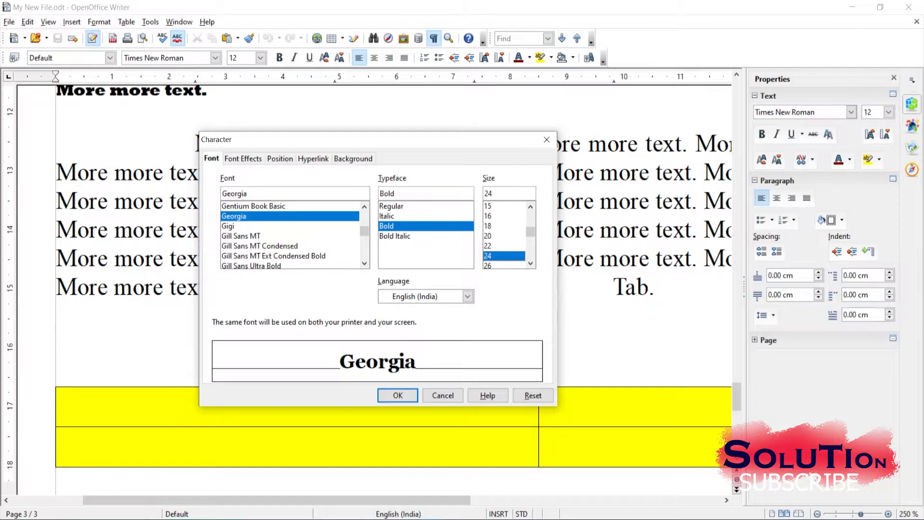
Set the font color to Red for the text on the line below the table
{"action": "left_click", "coordinate": [243, 159]}
{"action": "key", "text": "Down"}
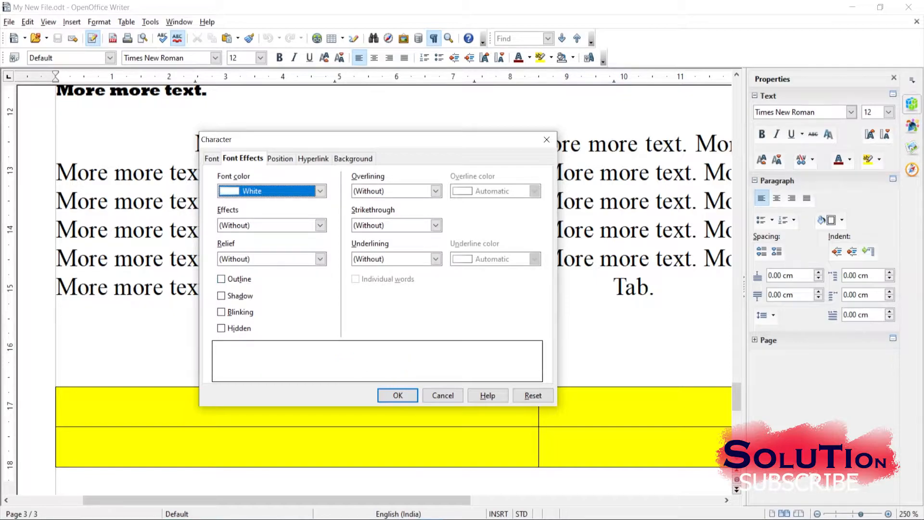
{"action": "key", "text": "Up"}
{"action": "key", "text": "Down"}
{"action": "key", "text": "Up"}
{"action": "left_click", "coordinate": [320, 191]}
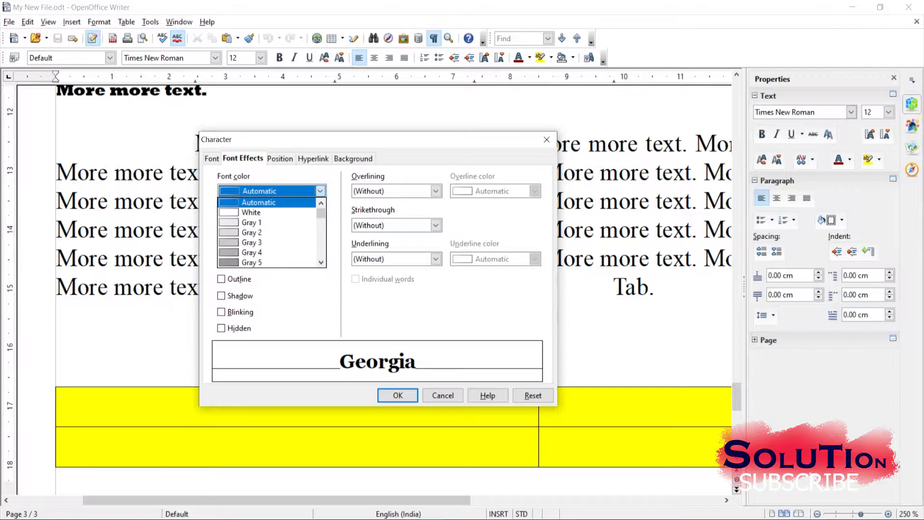
{"action": "scroll", "coordinate": [279, 242], "scroll_direction": "down", "scroll_amount": 11}
{"action": "scroll", "coordinate": [270, 231], "scroll_direction": "down", "scroll_amount": 5}
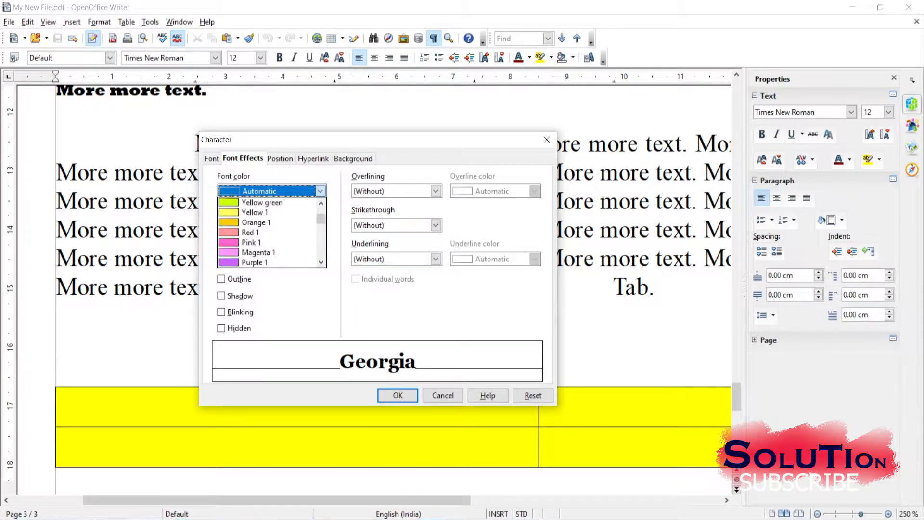
{"action": "left_click", "coordinate": [250, 203]}
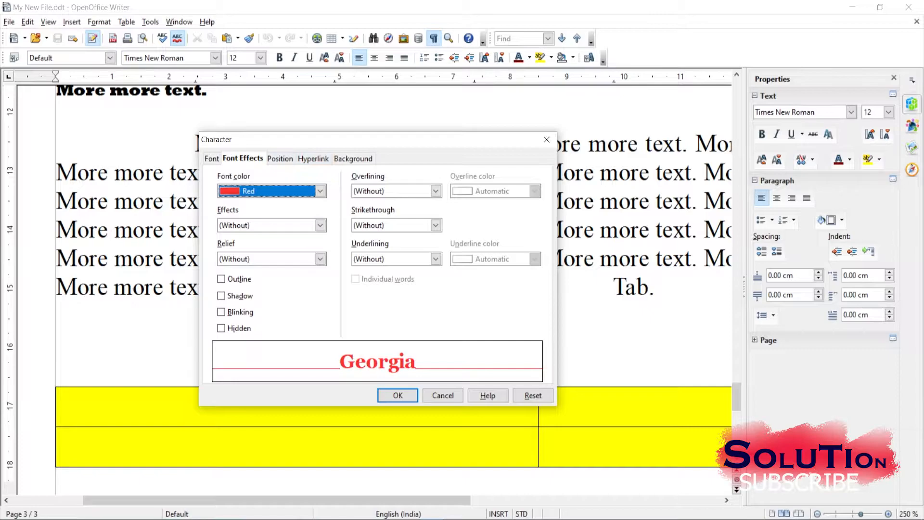
Review the Position, Hyperlink and Background character settings, then apply the character formatting
{"action": "left_click", "coordinate": [279, 158]}
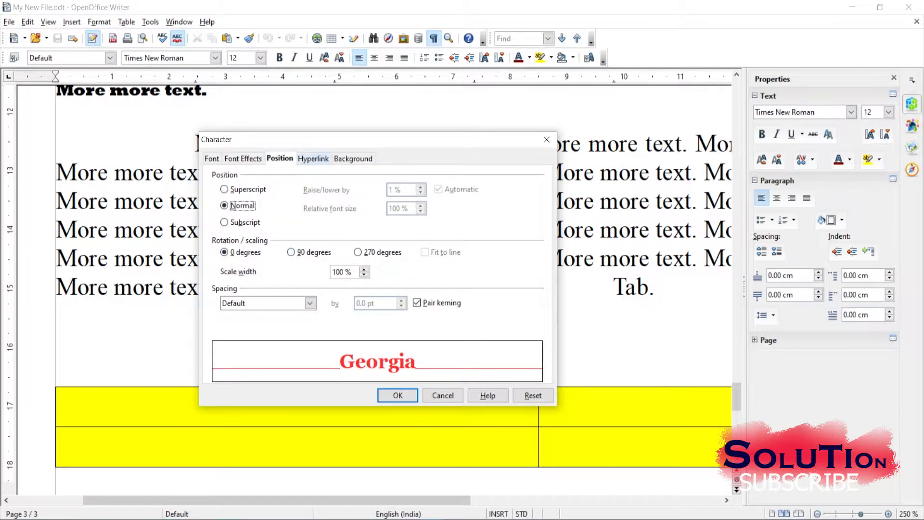
{"action": "left_click", "coordinate": [313, 158]}
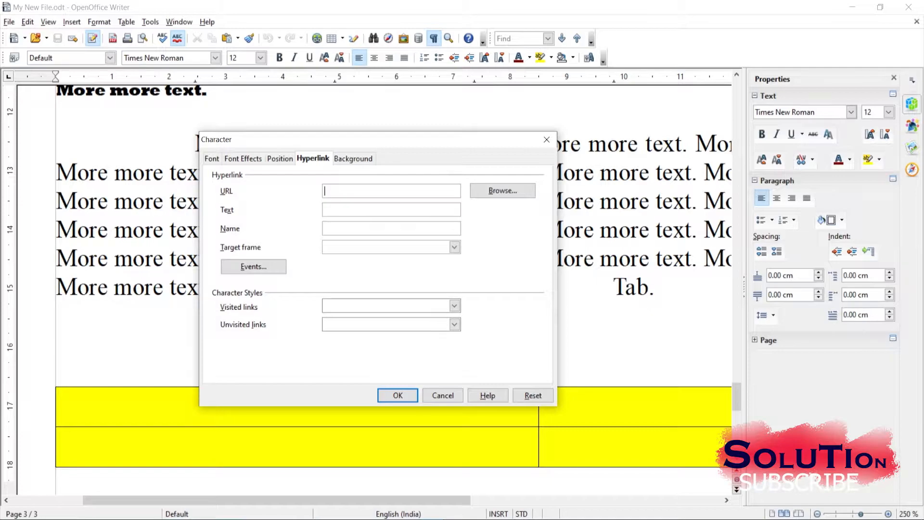
{"action": "left_click", "coordinate": [353, 159]}
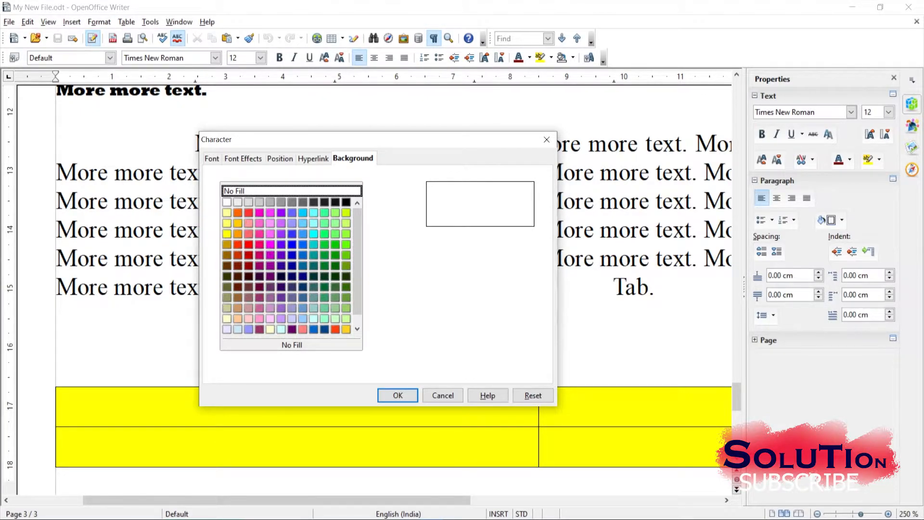
{"action": "left_click", "coordinate": [398, 396]}
Select the indented "More more text." paragraph above the table up to its fifth line and choose Georgia, Bold, size 40 as its font
{"action": "left_click_drag", "start_coordinate": [737, 409], "coordinate": [737, 392]}
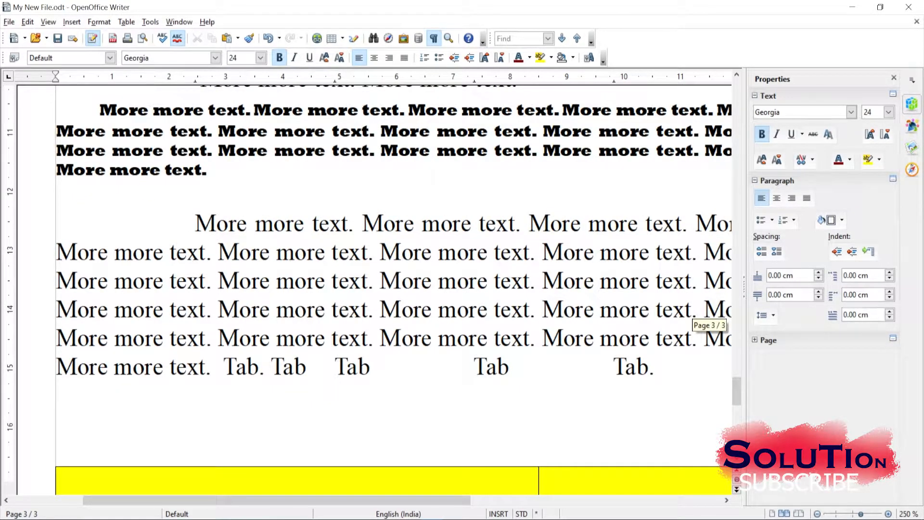
{"action": "left_click_drag", "start_coordinate": [195, 222], "coordinate": [422, 338]}
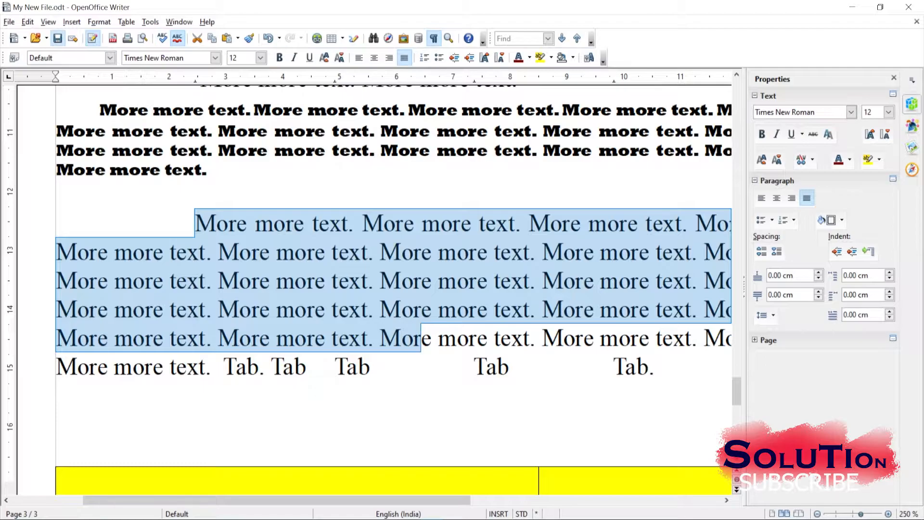
{"action": "left_click", "coordinate": [100, 22]}
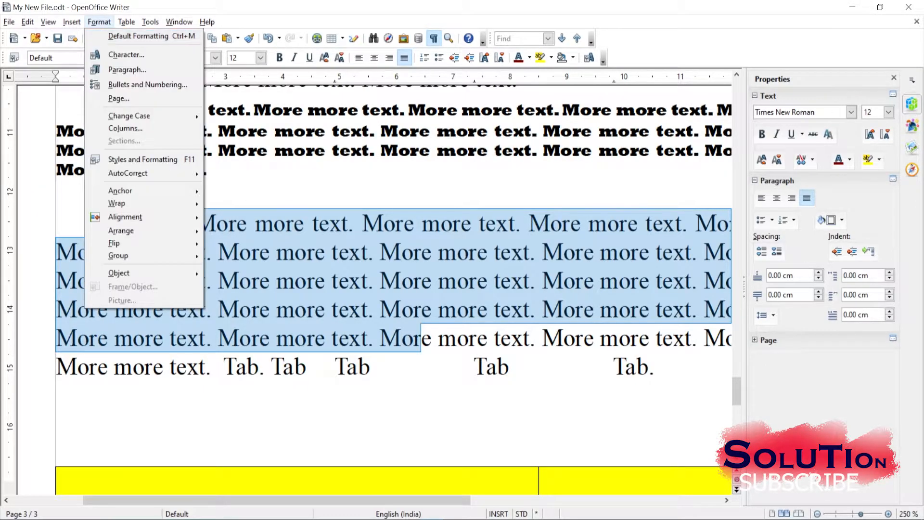
{"action": "left_click", "coordinate": [126, 55]}
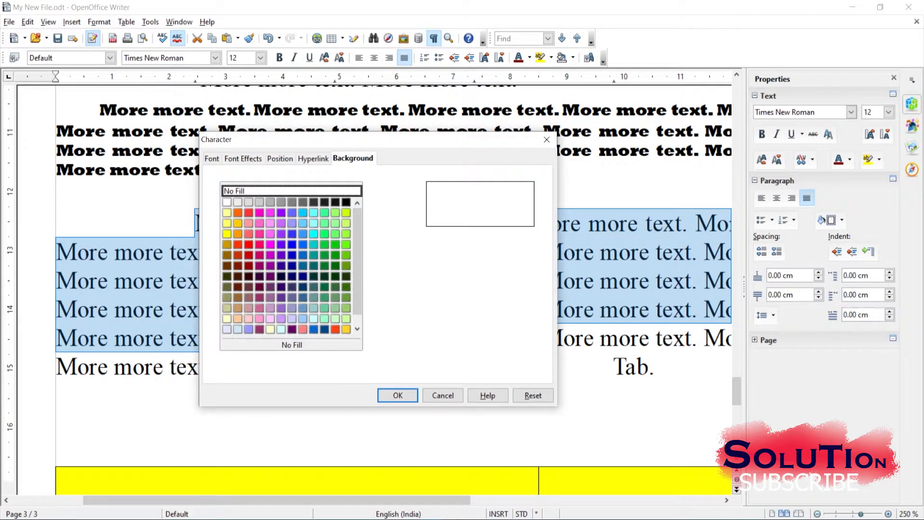
{"action": "left_click", "coordinate": [212, 159]}
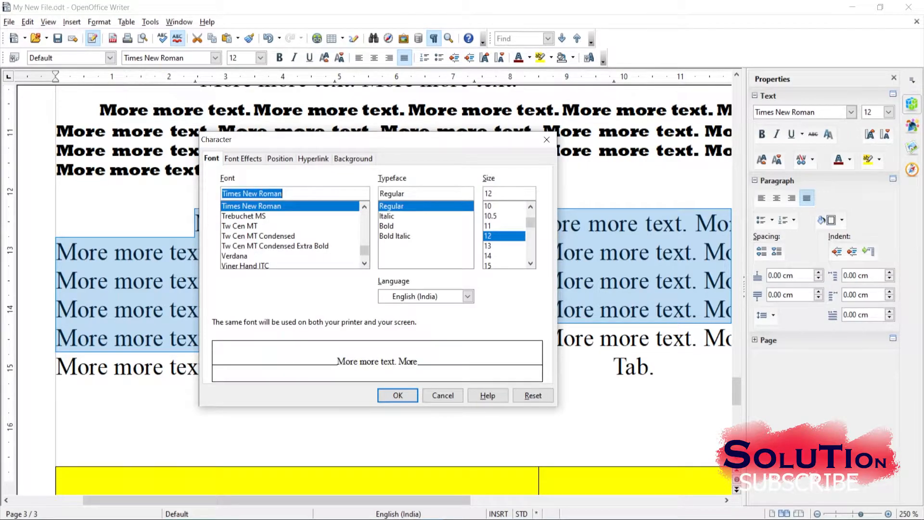
{"action": "scroll", "coordinate": [289, 236], "scroll_direction": "down", "scroll_amount": 5}
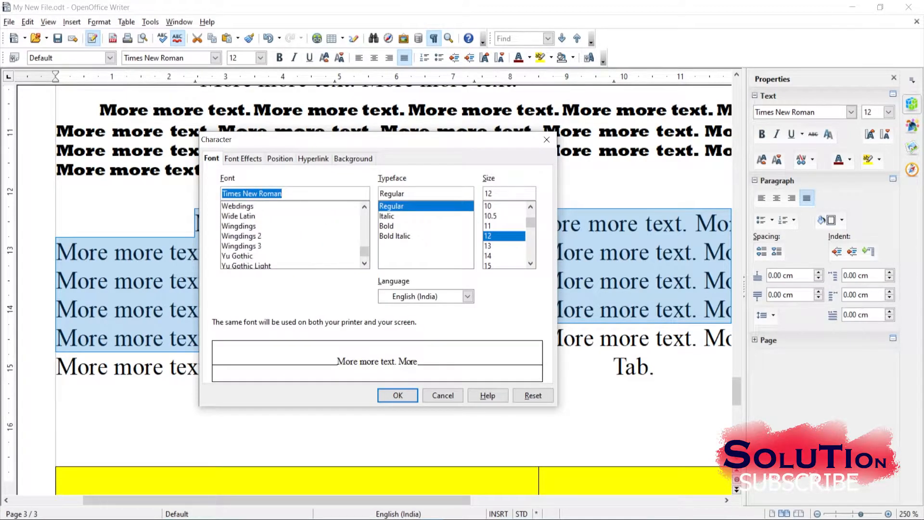
{"action": "type", "text": "Gabriola"}
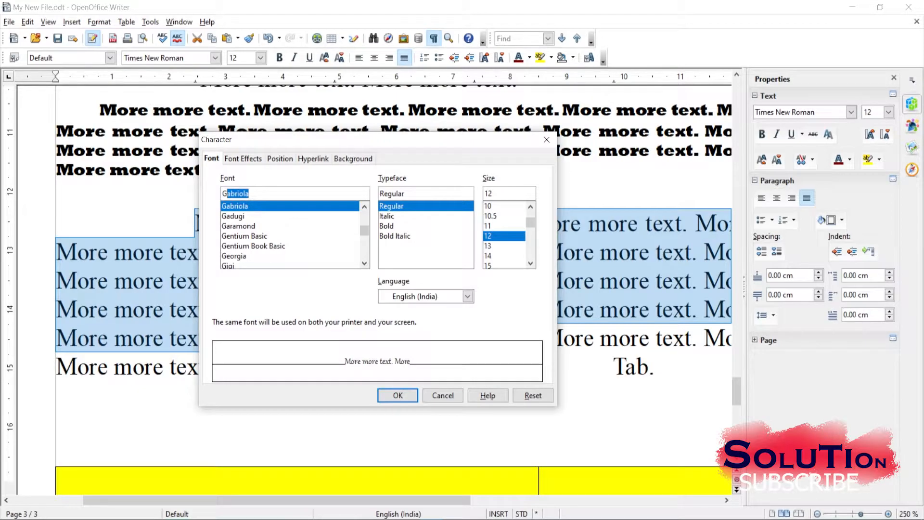
{"action": "left_click", "coordinate": [289, 206]}
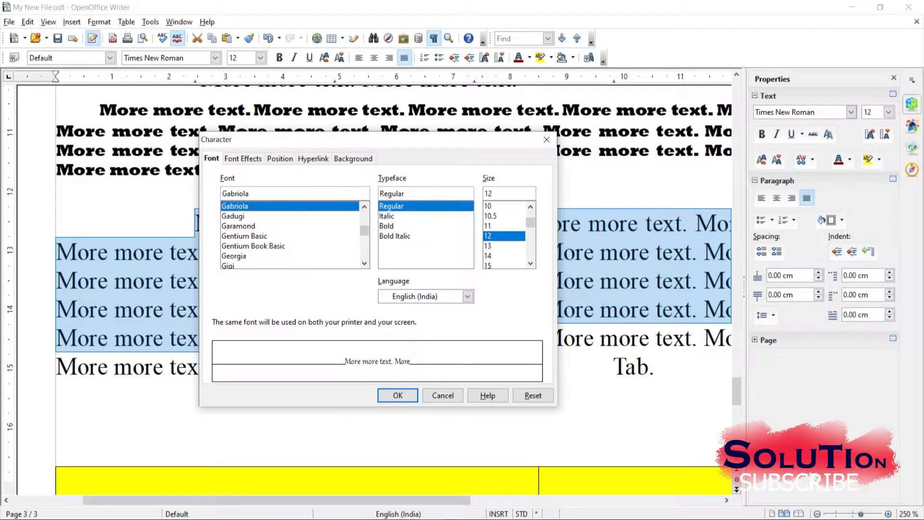
{"action": "left_click", "coordinate": [289, 256]}
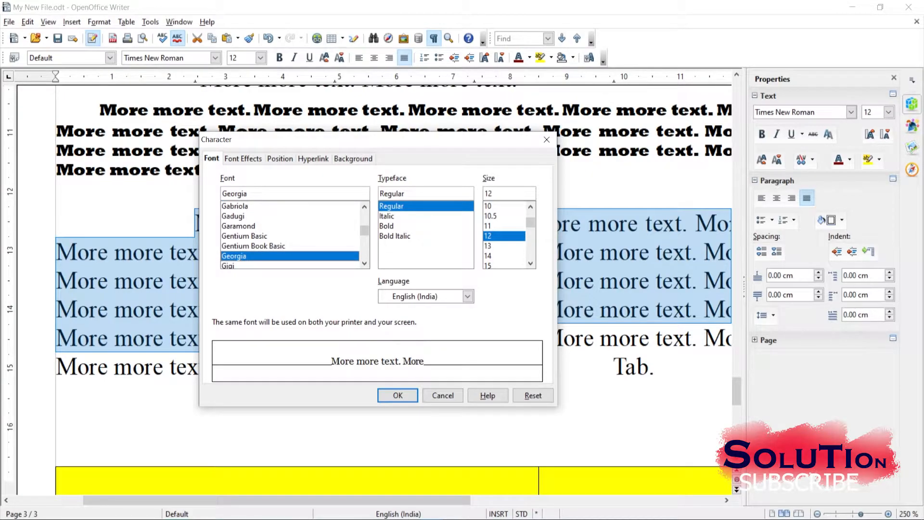
{"action": "left_click", "coordinate": [387, 227]}
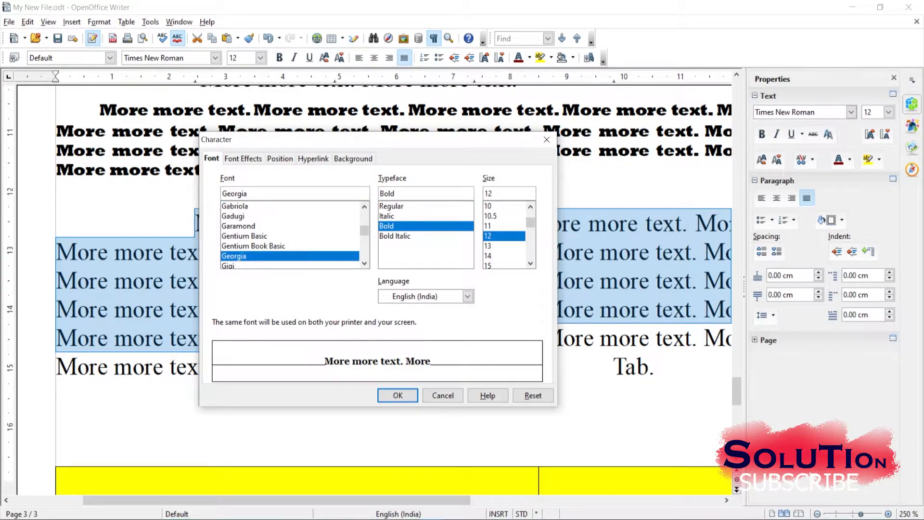
{"action": "scroll", "coordinate": [506, 236], "scroll_direction": "down", "scroll_amount": 4}
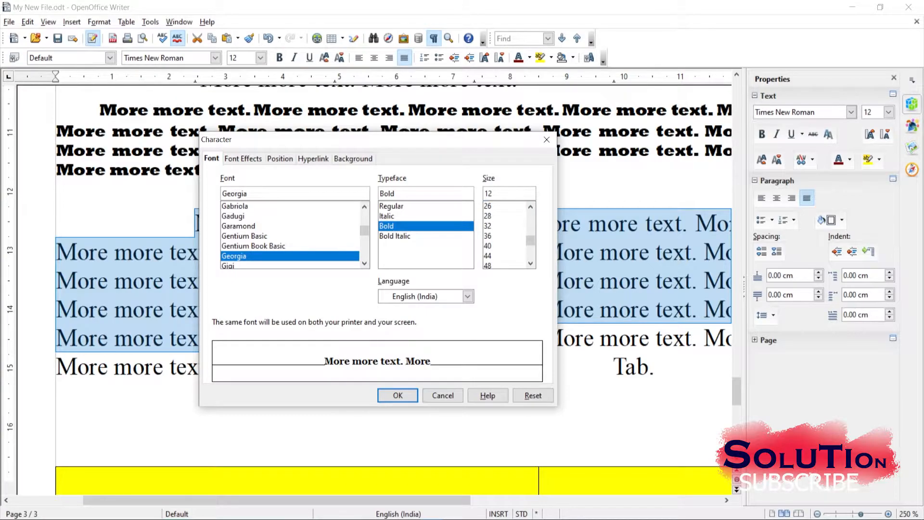
{"action": "left_click", "coordinate": [504, 246]}
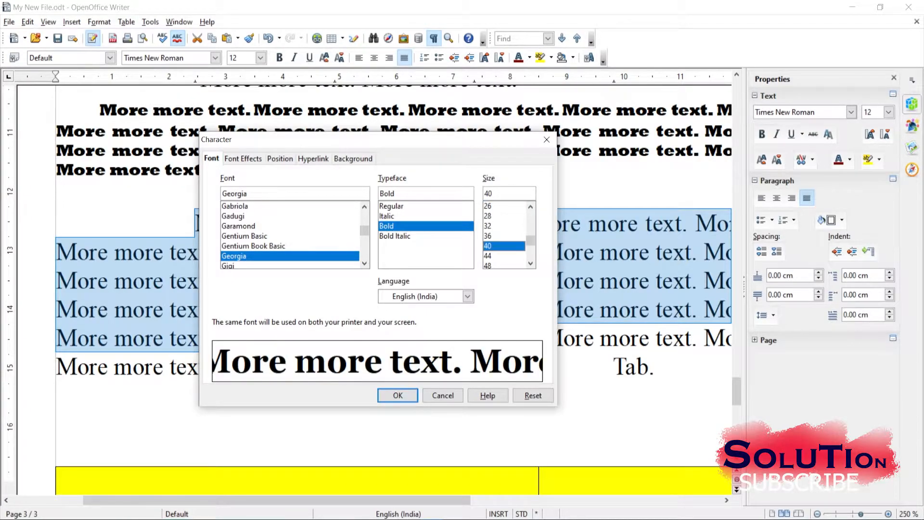
Set the selected text's font color to Orange and apply the character formatting
{"action": "left_click", "coordinate": [243, 159]}
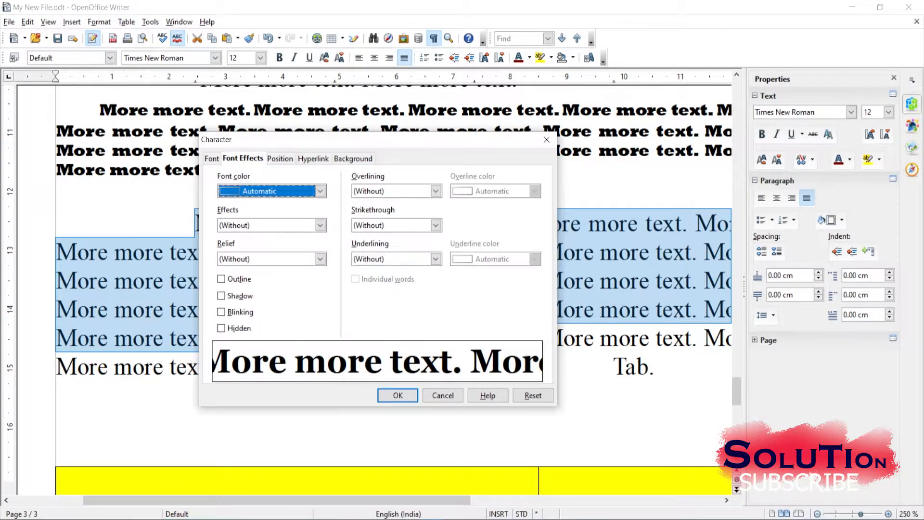
{"action": "left_click", "coordinate": [320, 192]}
{"action": "scroll", "coordinate": [260, 233], "scroll_direction": "down", "scroll_amount": 4}
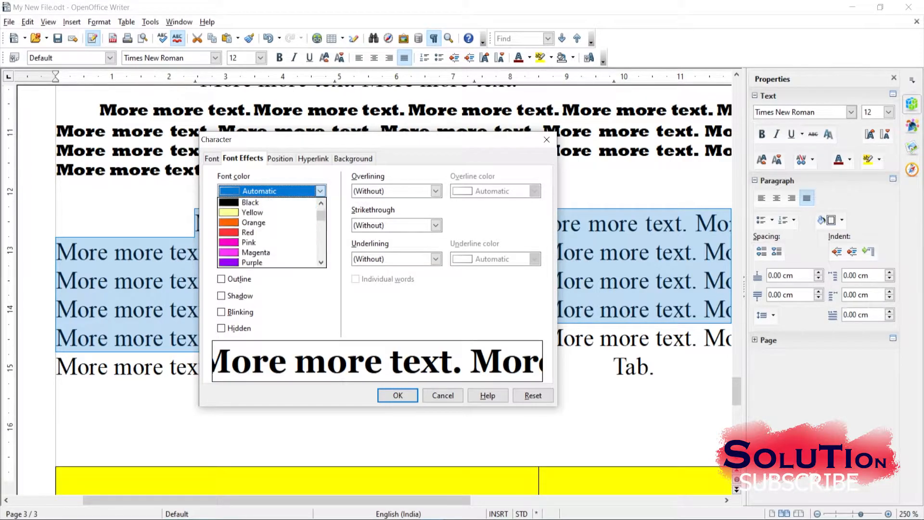
{"action": "left_click", "coordinate": [254, 222]}
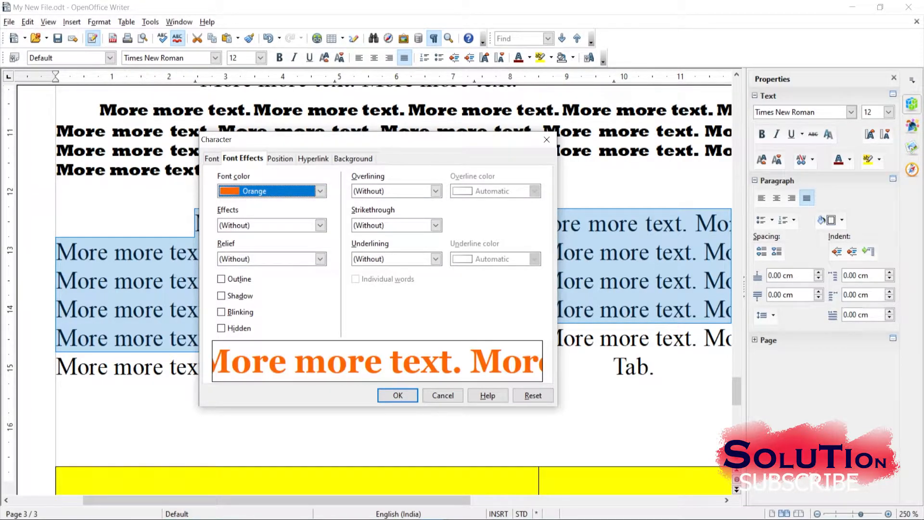
{"action": "left_click", "coordinate": [398, 395]}
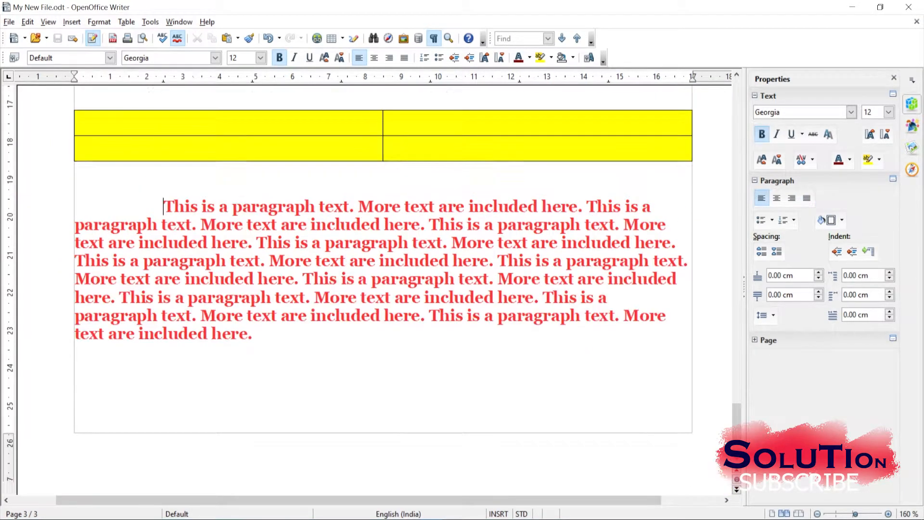
Open the paragraph formatting for the red paragraph below the table and set its indent before text to 2.50 cm
{"action": "scroll", "coordinate": [382, 240], "scroll_direction": "up", "scroll_amount": 1}
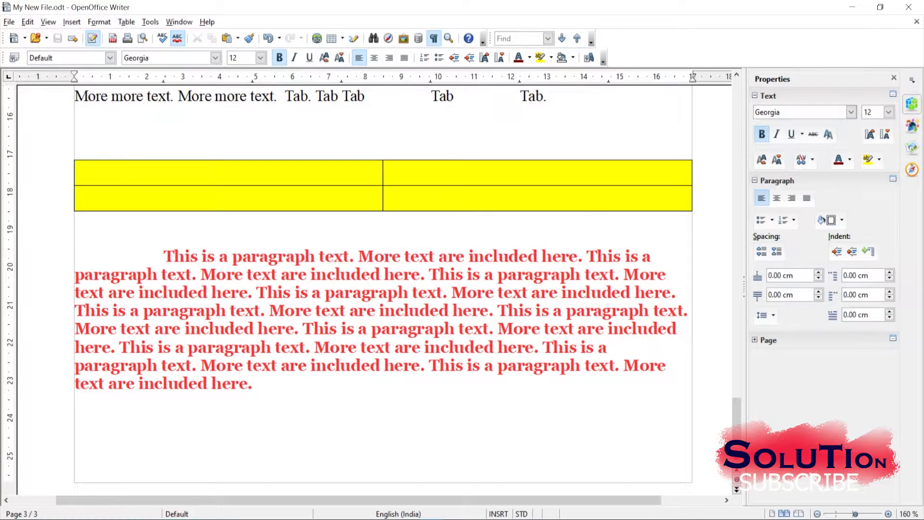
{"action": "key", "text": "alt+o"}
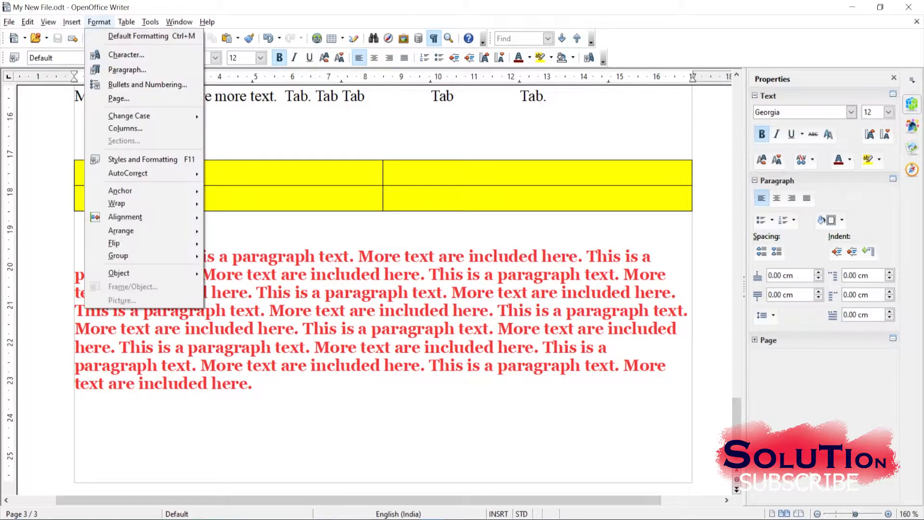
{"action": "key", "text": "Return"}
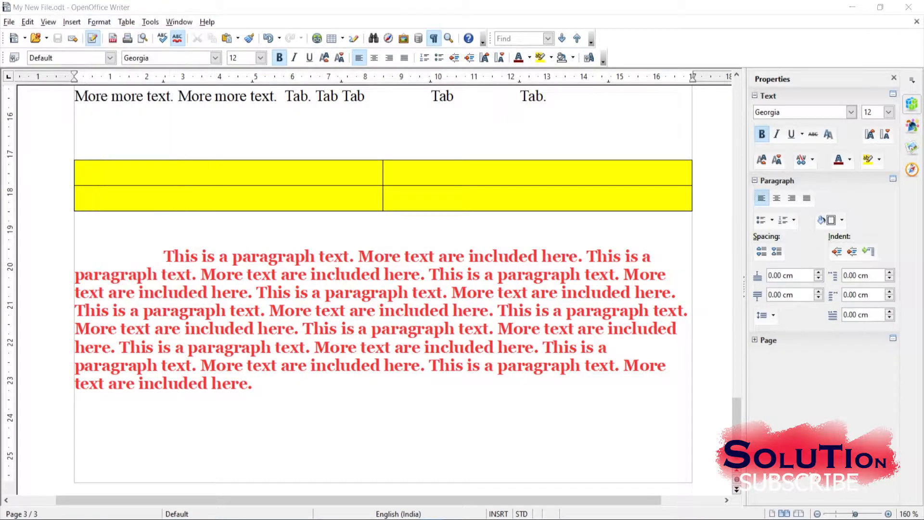
{"action": "left_click_drag", "start_coordinate": [230, 167], "coordinate": [349, 118]}
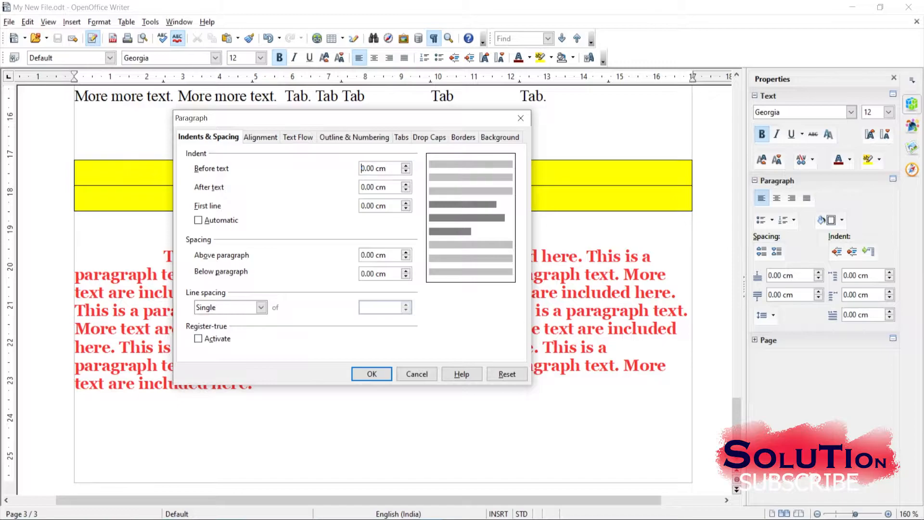
{"action": "left_click", "coordinate": [406, 166]}
{"action": "left_click", "coordinate": [406, 165]}
{"action": "left_click", "coordinate": [406, 166]}
{"action": "left_click", "coordinate": [406, 166]}
{"action": "left_click", "coordinate": [405, 166]}
{"action": "left_click", "coordinate": [406, 166]}
{"action": "left_click", "coordinate": [406, 166]}
{"action": "left_click", "coordinate": [406, 165]}
{"action": "left_click", "coordinate": [406, 166]}
{"action": "left_click", "coordinate": [406, 165]}
{"action": "left_click", "coordinate": [406, 165]}
{"action": "left_click", "coordinate": [406, 166]}
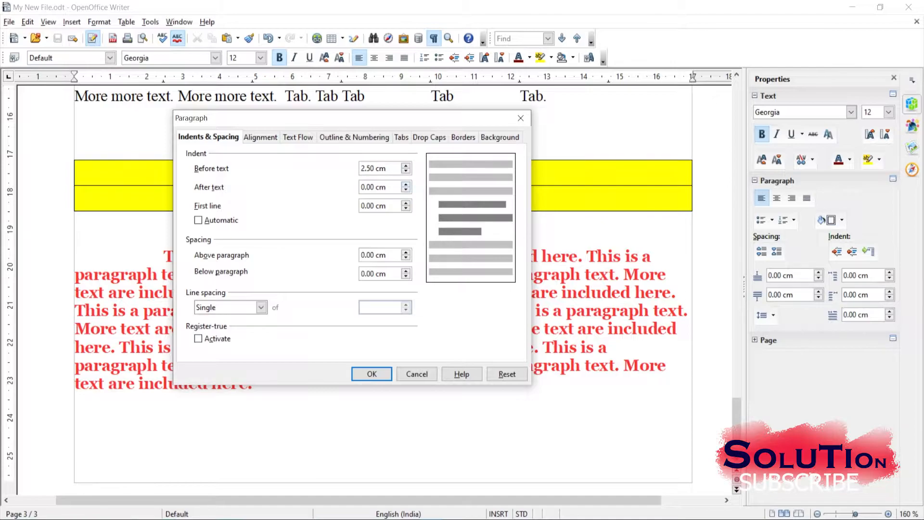
Set the red paragraph's indent after text to 2.60 cm and apply the paragraph formatting
{"action": "left_click", "coordinate": [406, 184]}
{"action": "left_click", "coordinate": [406, 185]}
{"action": "left_click", "coordinate": [406, 185]}
{"action": "left_click", "coordinate": [406, 185]}
{"action": "left_click", "coordinate": [406, 185]}
{"action": "left_click", "coordinate": [406, 185]}
{"action": "left_click", "coordinate": [406, 184]}
{"action": "left_click", "coordinate": [406, 184]}
{"action": "left_click", "coordinate": [406, 185]}
{"action": "left_click", "coordinate": [406, 185]}
{"action": "key", "text": "Return"}
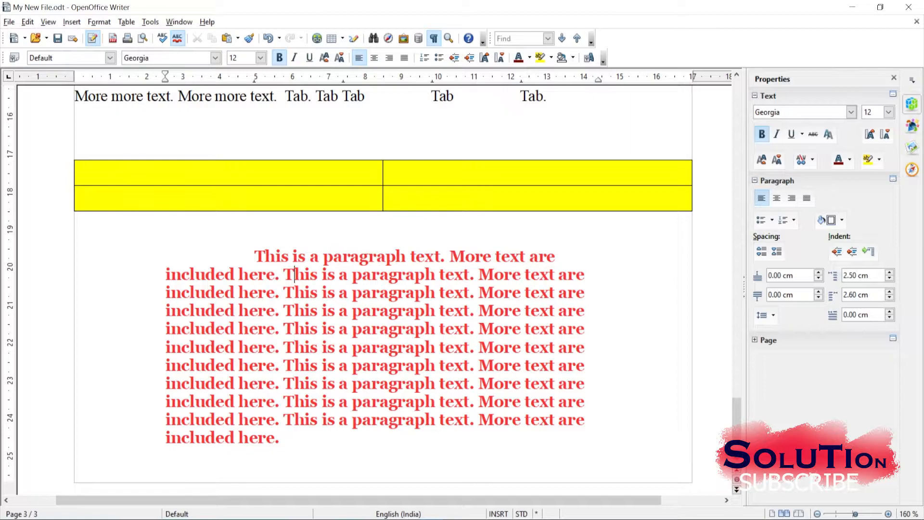
Reopen the red paragraph's formatting and try 1.5 lines as line spacing before choosing Double
{"action": "key", "text": "alt+o"}
{"action": "key", "text": "a"}
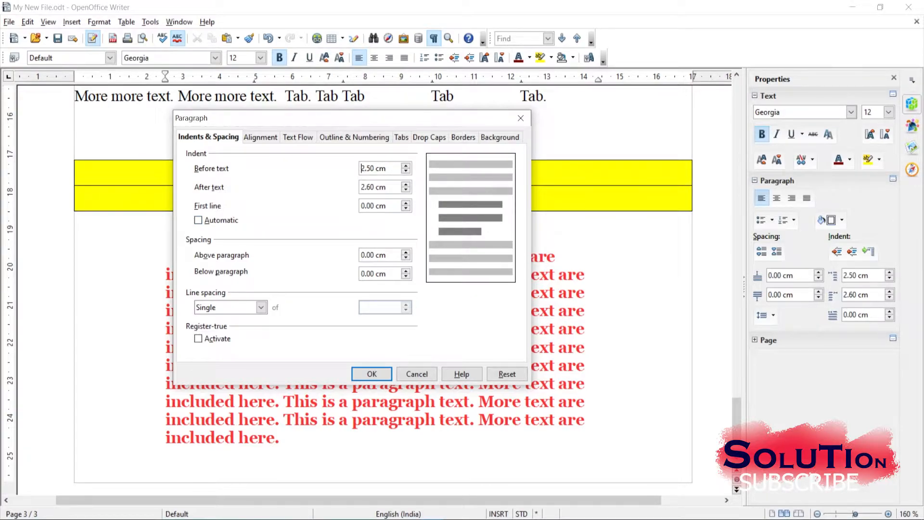
{"action": "left_click_drag", "start_coordinate": [308, 119], "coordinate": [620, 125]}
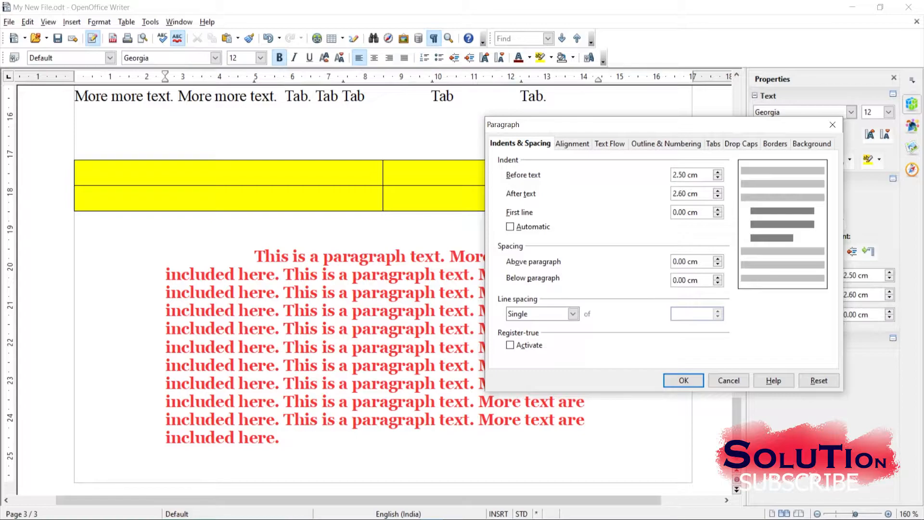
{"action": "left_click", "coordinate": [573, 313]}
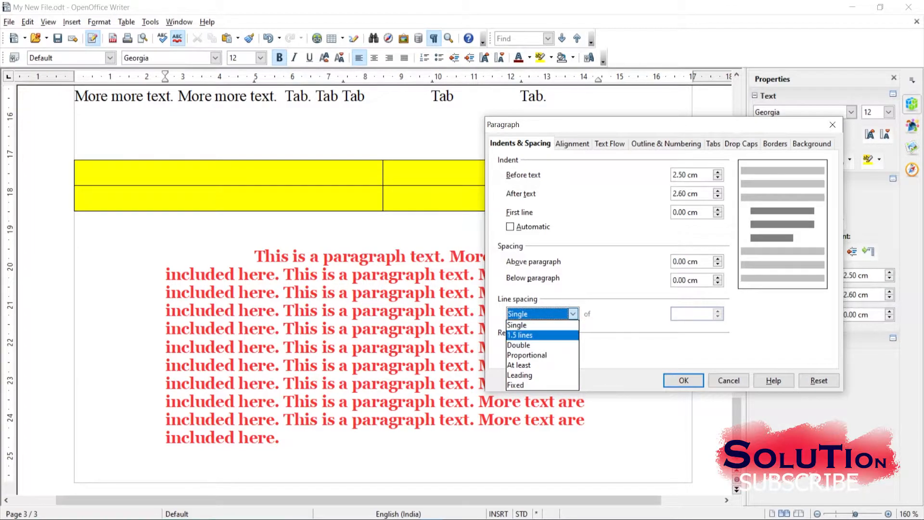
{"action": "left_click", "coordinate": [543, 335]}
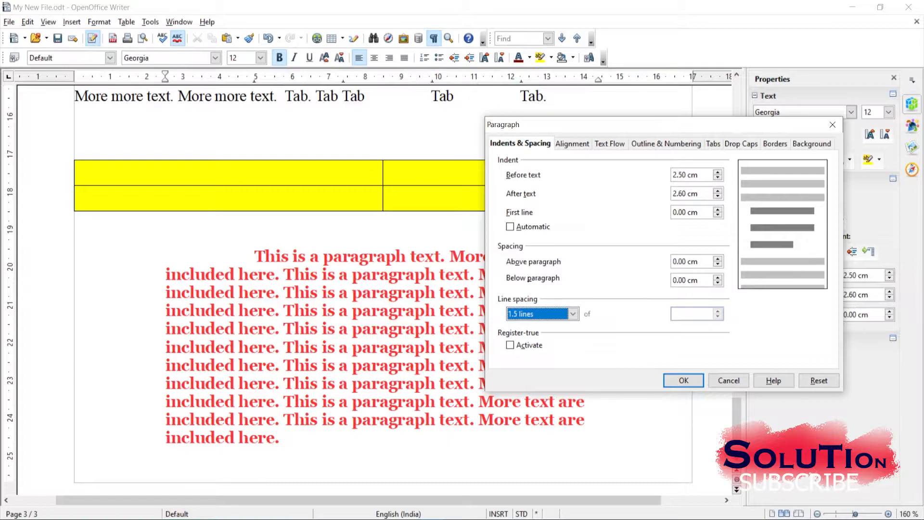
{"action": "left_click", "coordinate": [573, 313]}
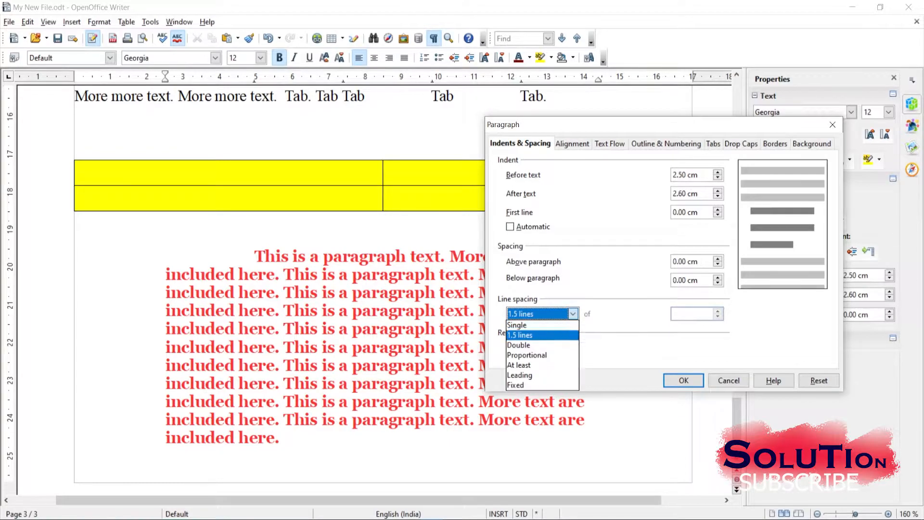
{"action": "left_click", "coordinate": [542, 345]}
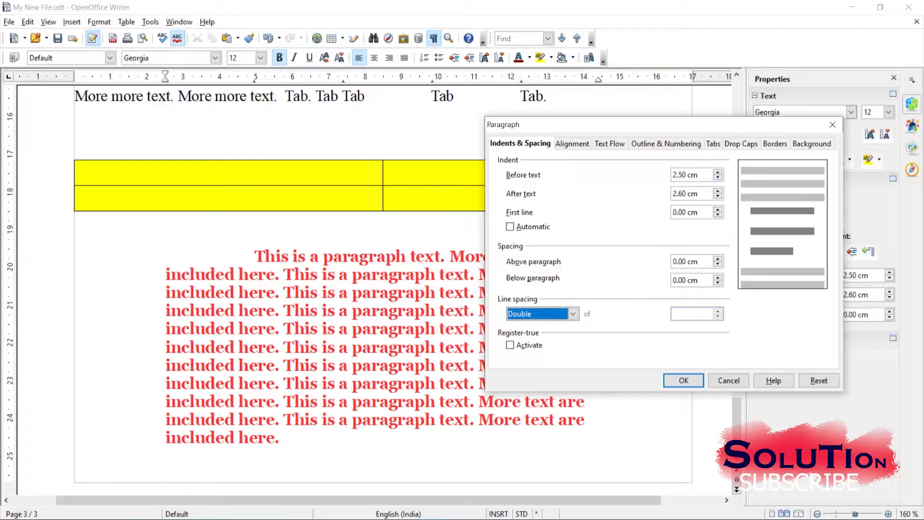
Set the indents before and after text to 0.60 cm each and apply the paragraph formatting
{"action": "left_click", "coordinate": [718, 179]}
{"action": "left_click", "coordinate": [718, 178]}
{"action": "left_click", "coordinate": [718, 178]}
{"action": "left_click", "coordinate": [718, 178]}
{"action": "left_click", "coordinate": [718, 178]}
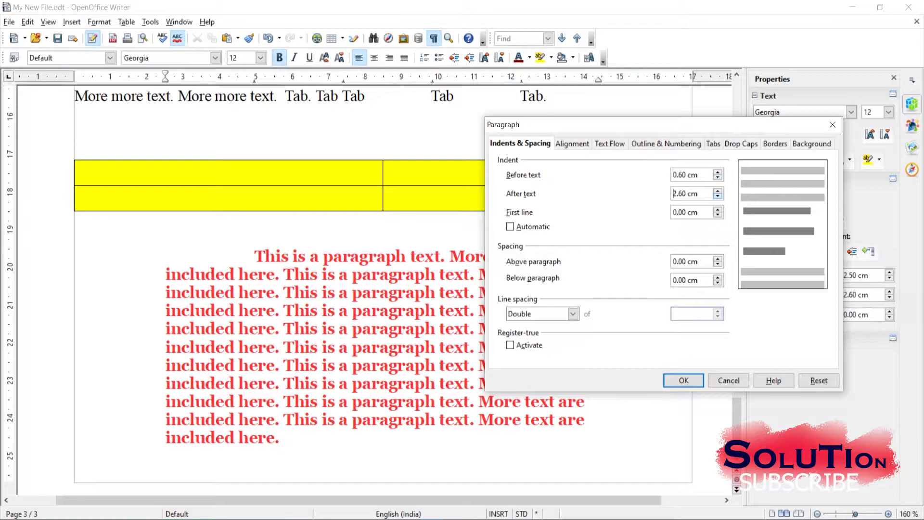
{"action": "left_click", "coordinate": [718, 197]}
{"action": "left_click", "coordinate": [718, 197]}
{"action": "left_click", "coordinate": [717, 191]}
{"action": "key", "text": "Return"}
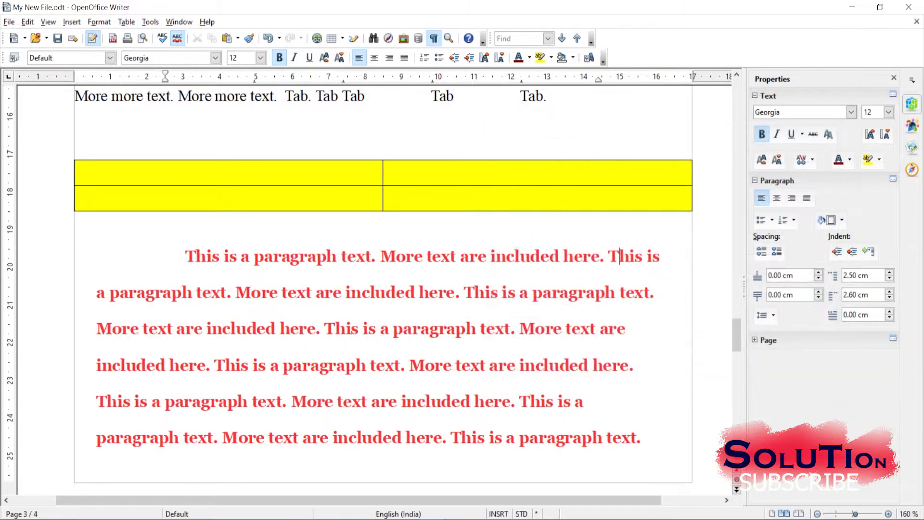
Select the red paragraph from its start through the word "More" in its last line and set its line spacing to Single
{"action": "scroll", "coordinate": [375, 241], "scroll_direction": "down", "scroll_amount": 5}
{"action": "scroll", "coordinate": [376, 366], "scroll_direction": "down", "scroll_amount": 1}
{"action": "scroll", "coordinate": [376, 364], "scroll_direction": "up", "scroll_amount": 3}
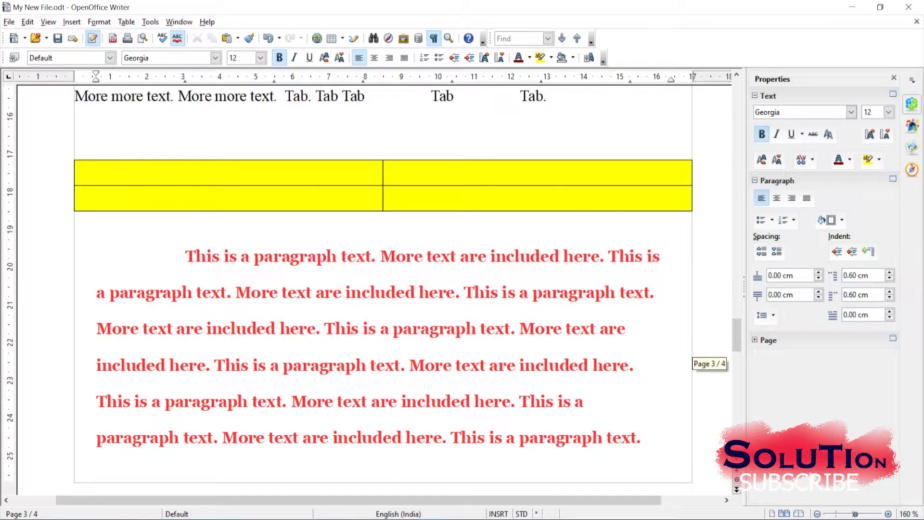
{"action": "left_click_drag", "start_coordinate": [185, 256], "coordinate": [495, 256]}
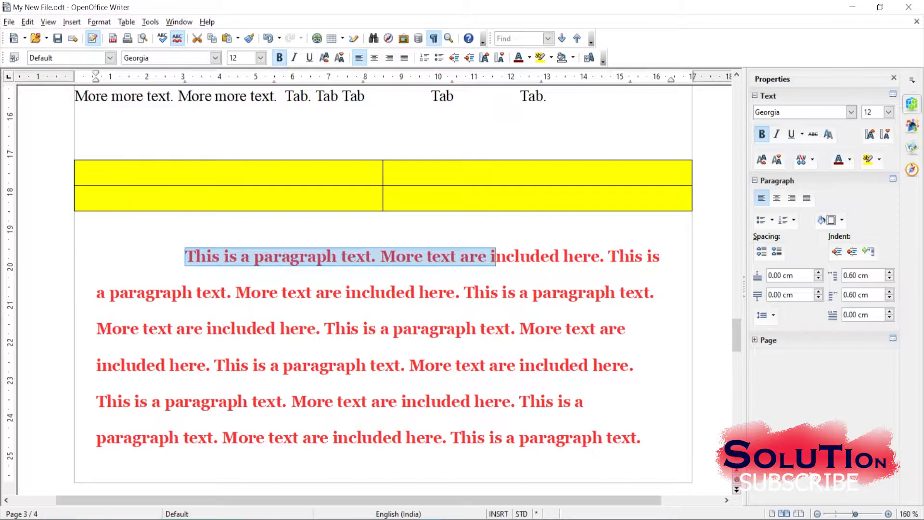
{"action": "left_click", "coordinate": [181, 365]}
{"action": "scroll", "coordinate": [180, 365], "scroll_direction": "down", "scroll_amount": 2}
{"action": "scroll", "coordinate": [180, 365], "scroll_direction": "up", "scroll_amount": 2}
{"action": "left_click_drag", "start_coordinate": [185, 256], "coordinate": [455, 403]}
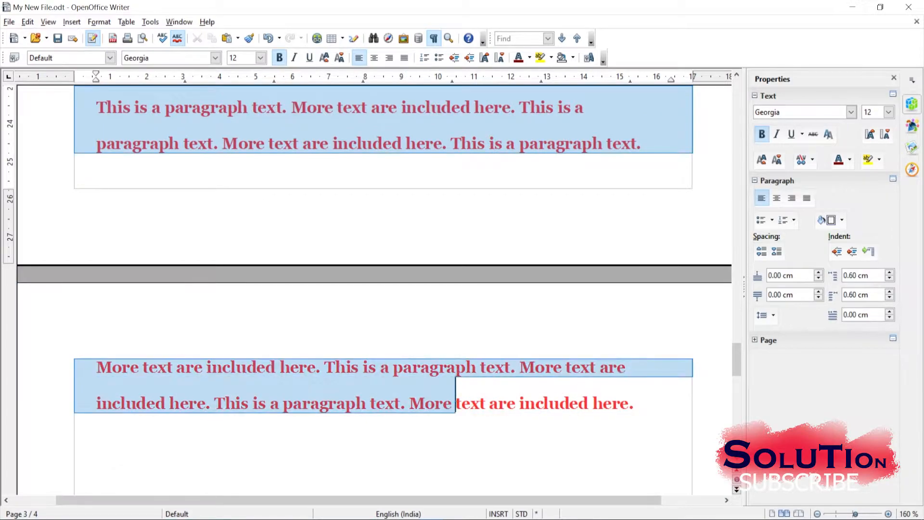
{"action": "scroll", "coordinate": [456, 403], "scroll_direction": "up", "scroll_amount": 2}
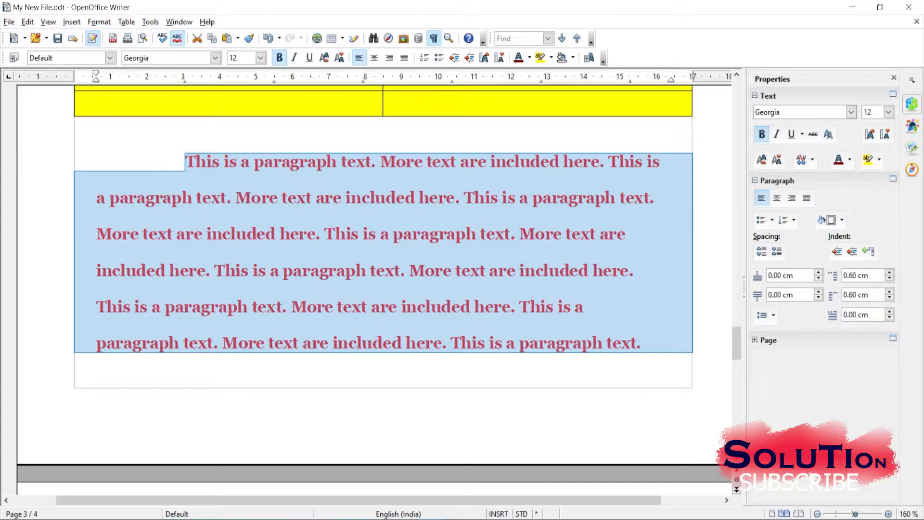
{"action": "left_click", "coordinate": [99, 22]}
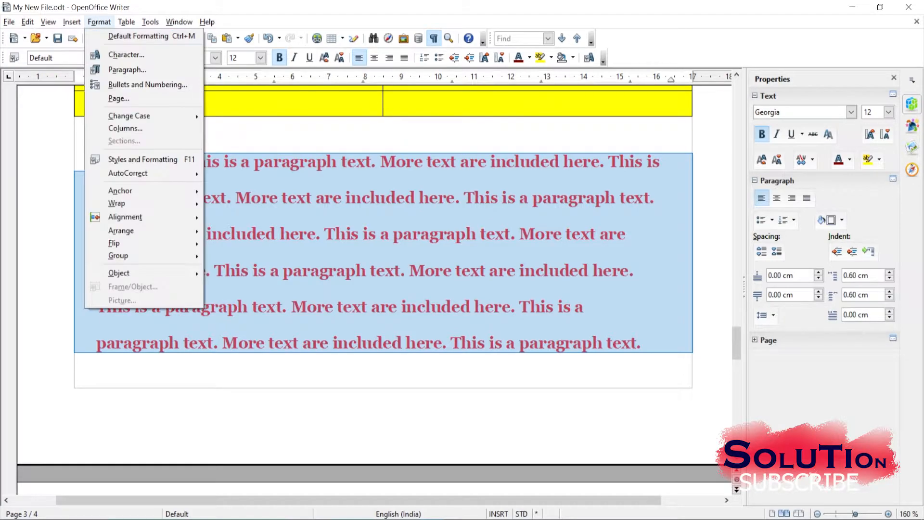
{"action": "left_click", "coordinate": [126, 70]}
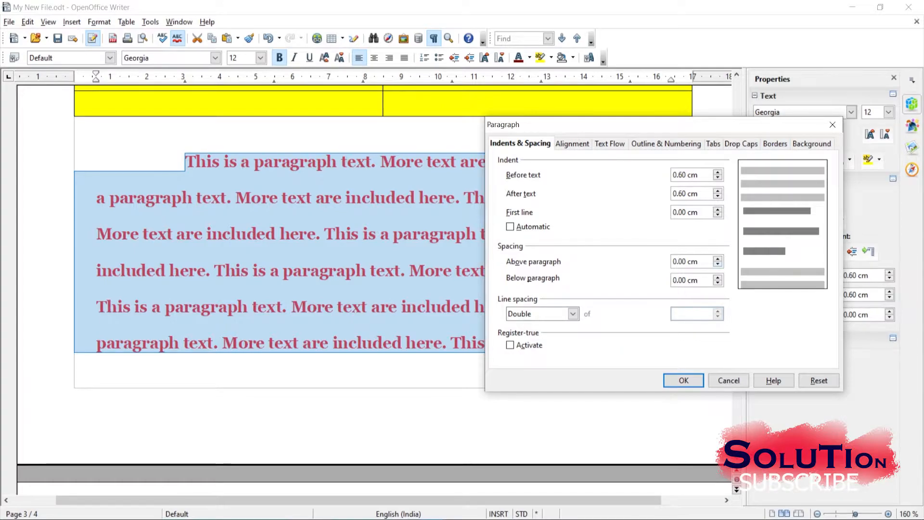
{"action": "left_click", "coordinate": [572, 314]}
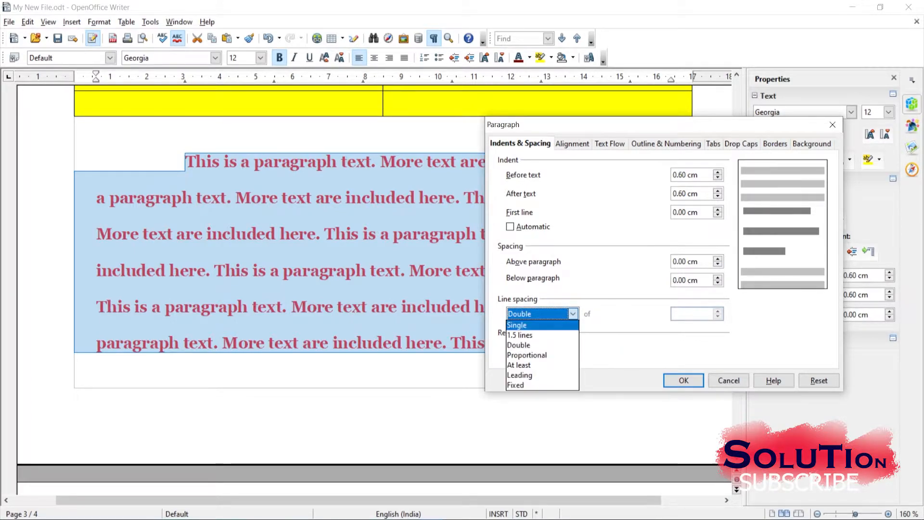
{"action": "left_click", "coordinate": [518, 326]}
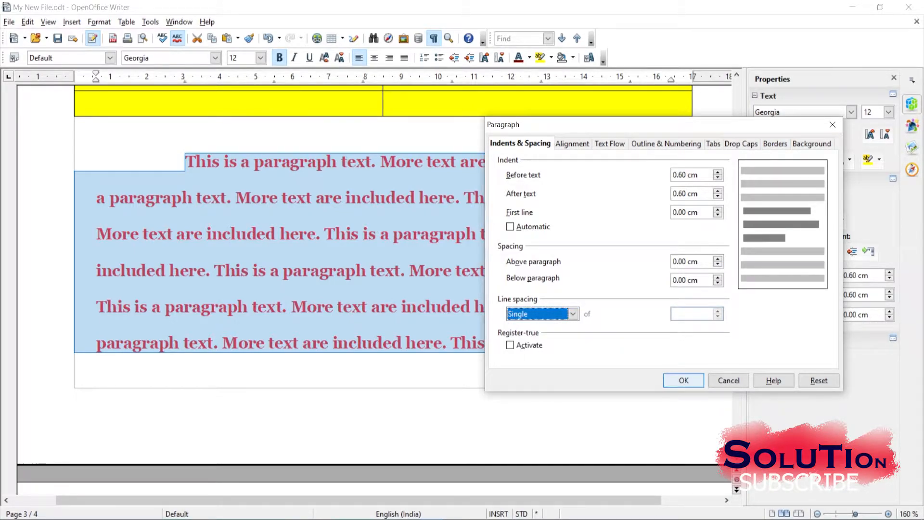
Preview Center alignment for the selected paragraph and choose Justified as its alignment
{"action": "left_click", "coordinate": [572, 144]}
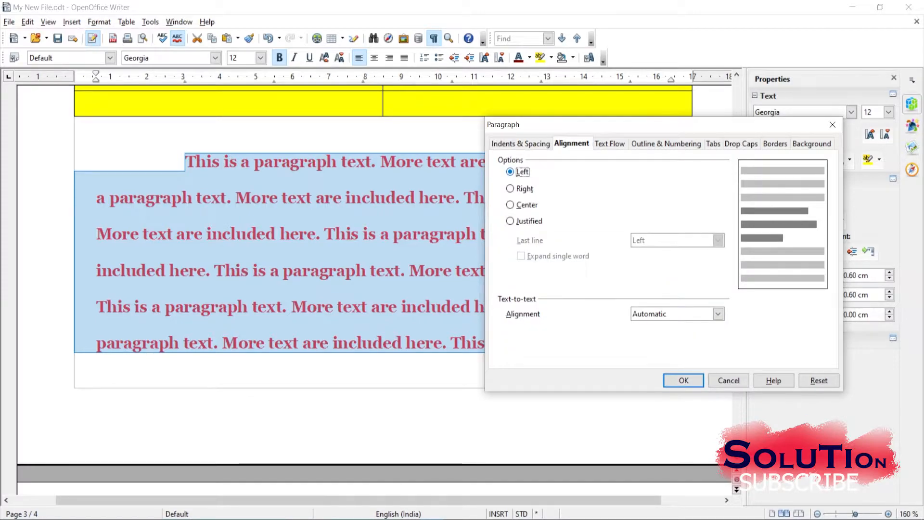
{"action": "left_click_drag", "start_coordinate": [664, 124], "coordinate": [477, 374]}
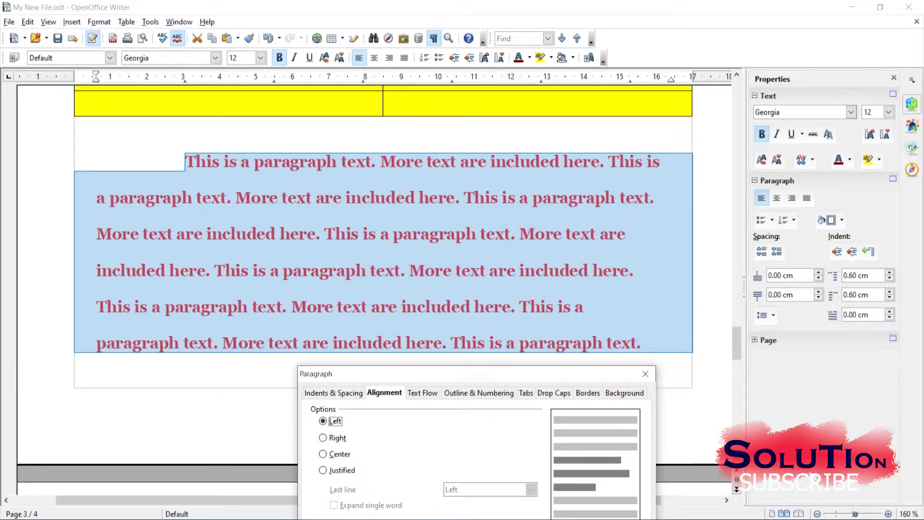
{"action": "left_click", "coordinate": [324, 454]}
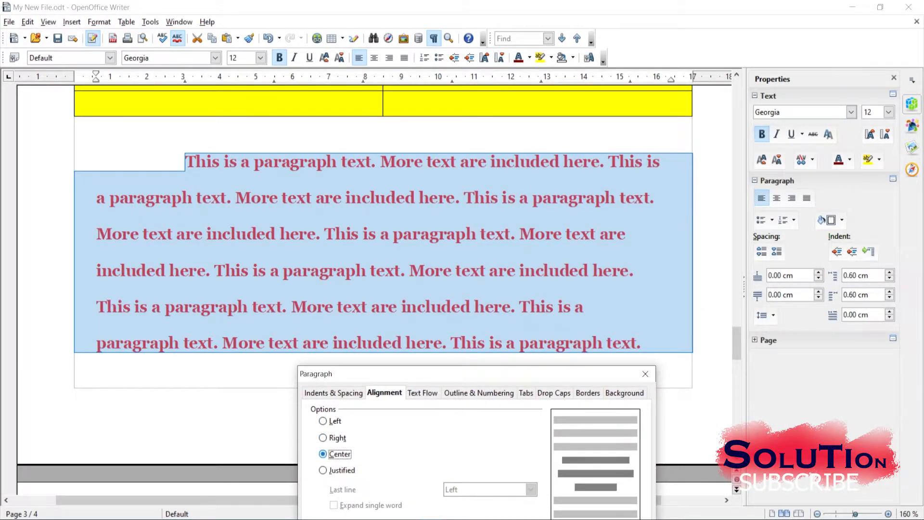
{"action": "left_click", "coordinate": [323, 470]}
{"action": "left_click_drag", "start_coordinate": [462, 374], "coordinate": [443, 238]}
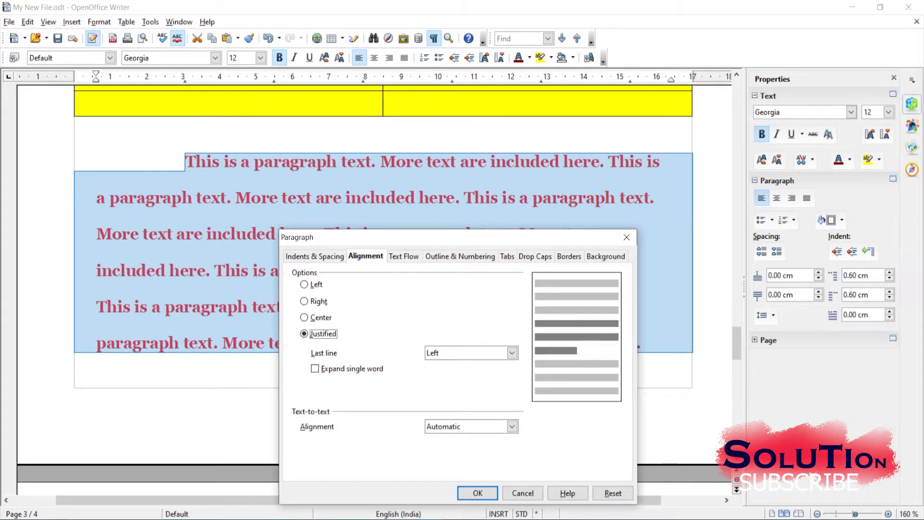
{"action": "left_click", "coordinate": [321, 318]}
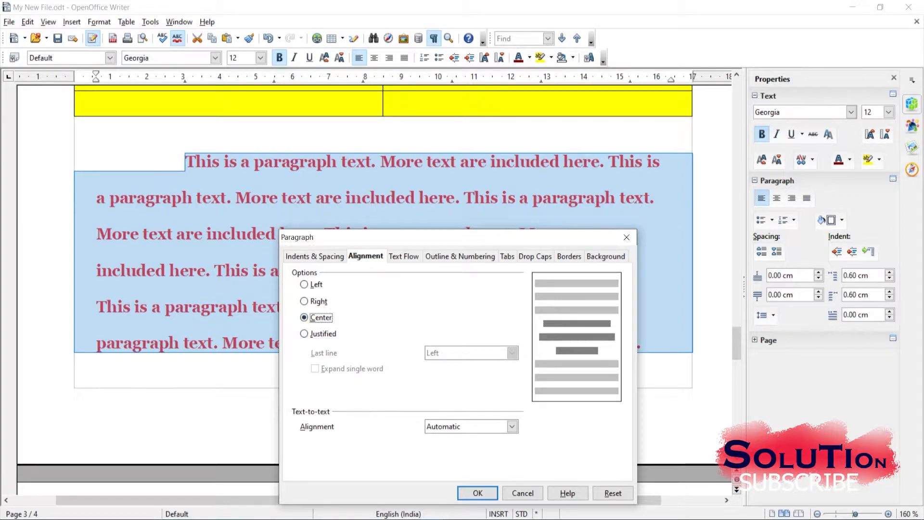
{"action": "left_click", "coordinate": [323, 334]}
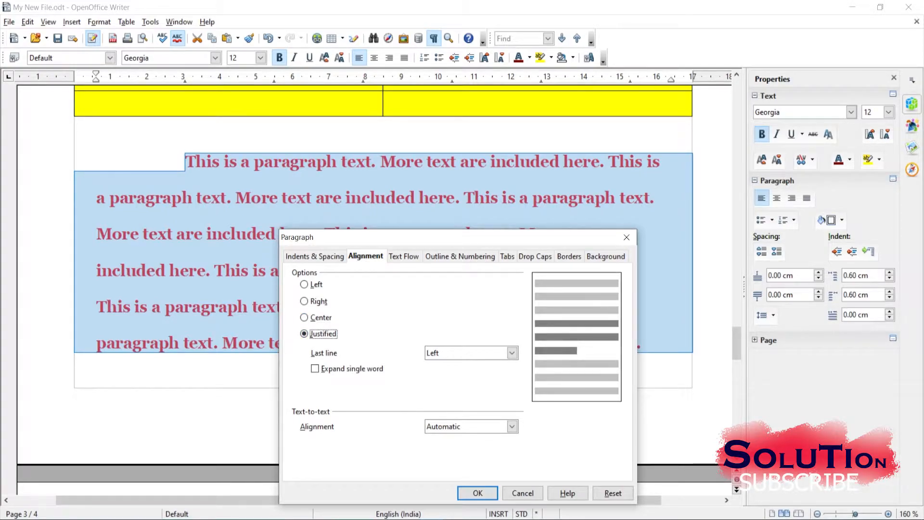
Review the Outline & Numbering settings and the chosen alignment, then apply the paragraph formatting
{"action": "left_click", "coordinate": [460, 257]}
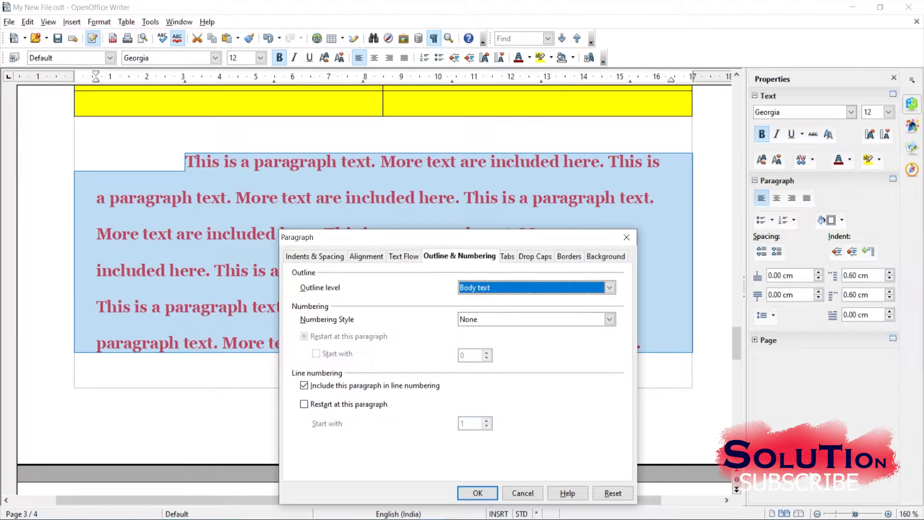
{"action": "left_click", "coordinate": [366, 256]}
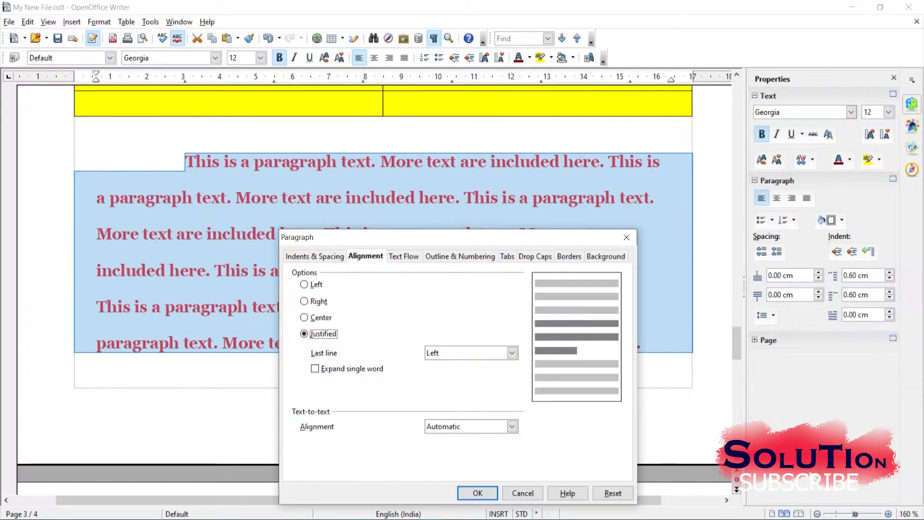
{"action": "left_click_drag", "start_coordinate": [395, 238], "coordinate": [218, 242]}
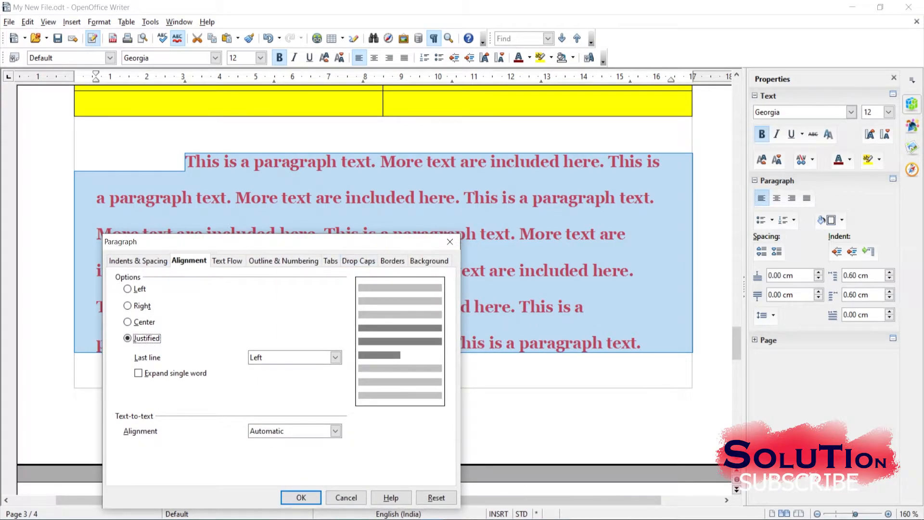
{"action": "left_click_drag", "start_coordinate": [218, 242], "coordinate": [351, 161]}
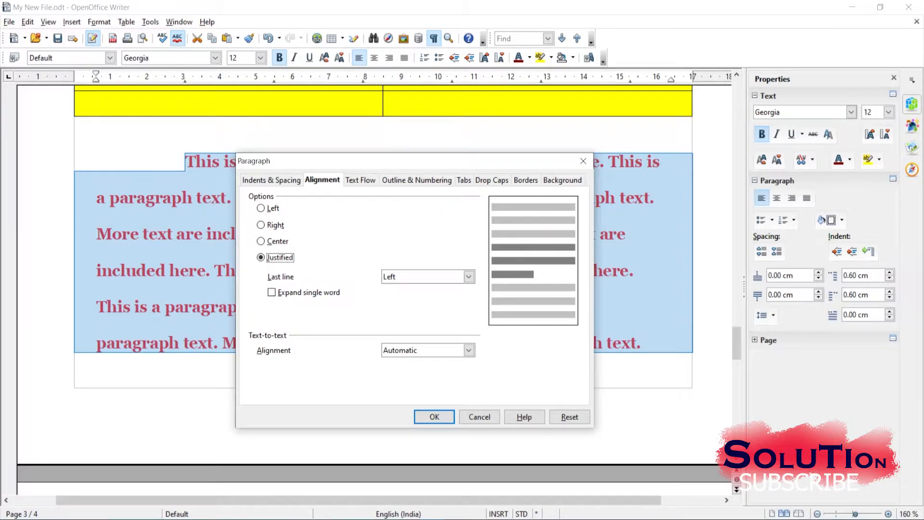
{"action": "left_click_drag", "start_coordinate": [352, 161], "coordinate": [288, 149]}
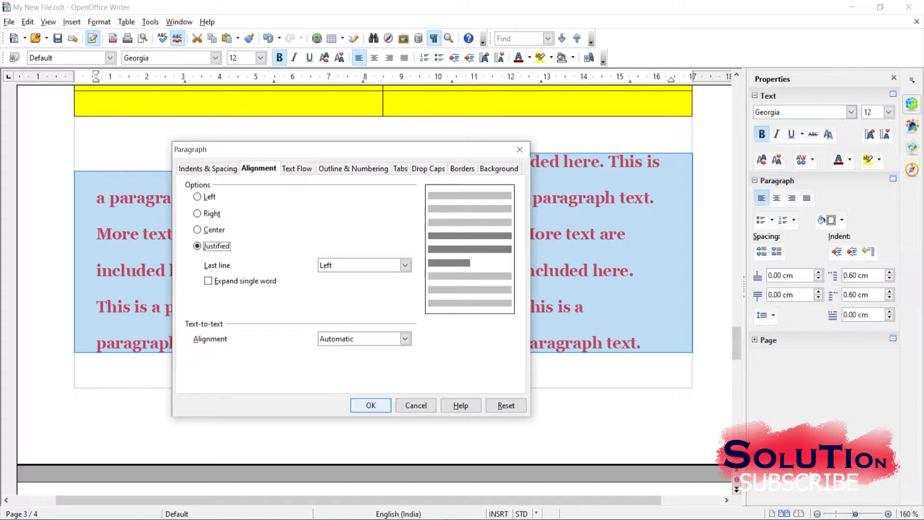
{"action": "key", "text": "Return"}
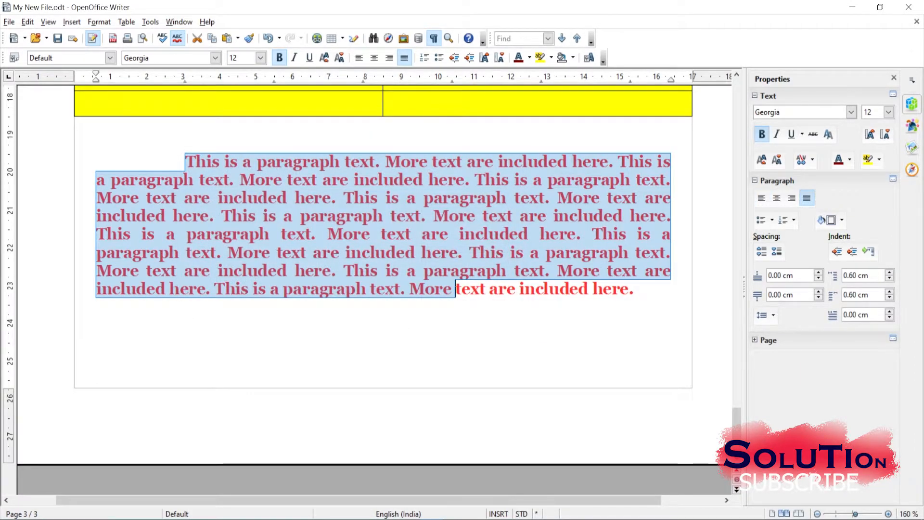
Select the whole red paragraph, look over its text flow and outline level options, and choose a Turquoise paragraph background
{"action": "left_click_drag", "start_coordinate": [637, 289], "coordinate": [185, 162]}
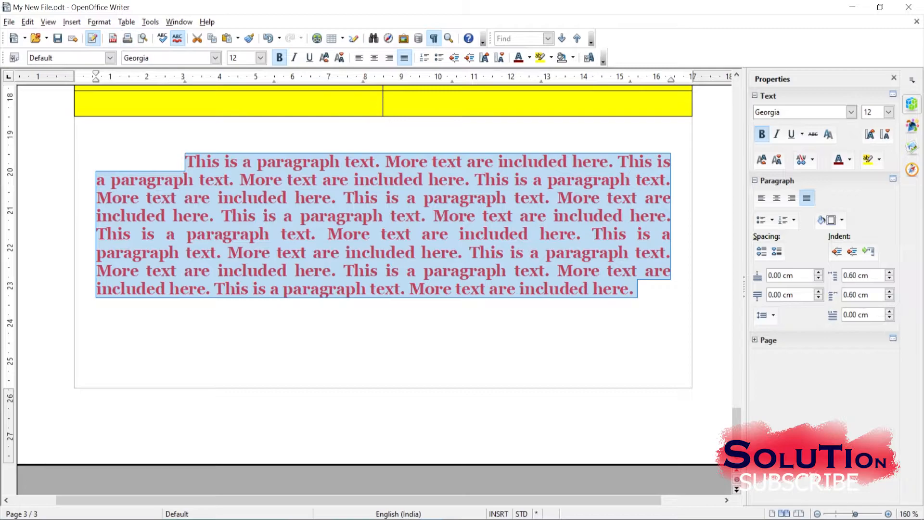
{"action": "left_click", "coordinate": [99, 22]}
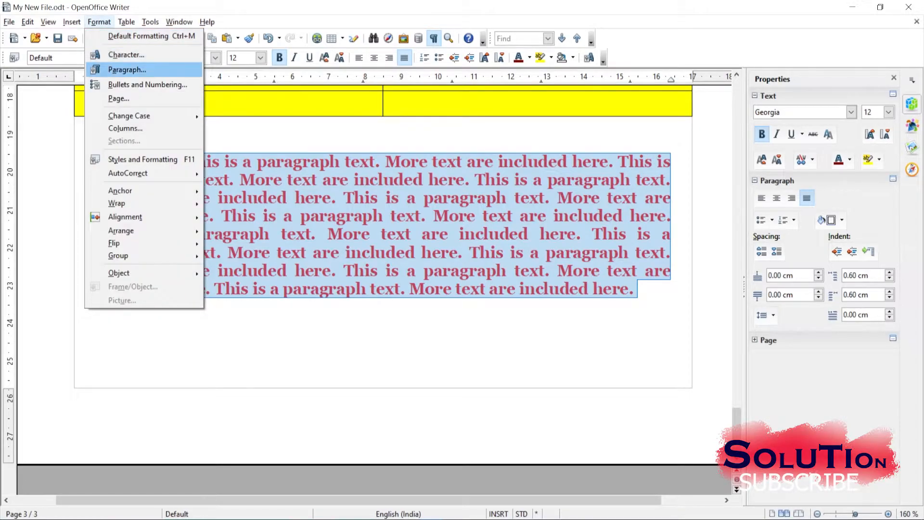
{"action": "key", "text": "Return"}
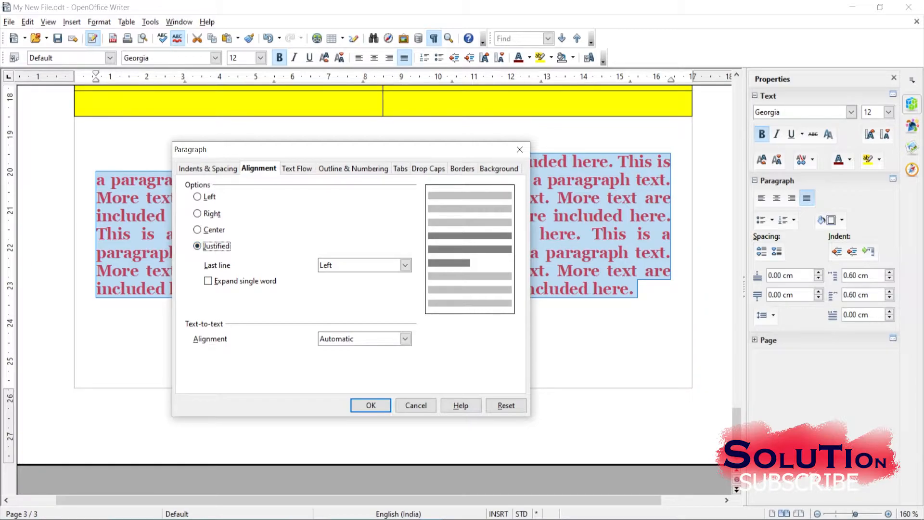
{"action": "left_click", "coordinate": [298, 168]}
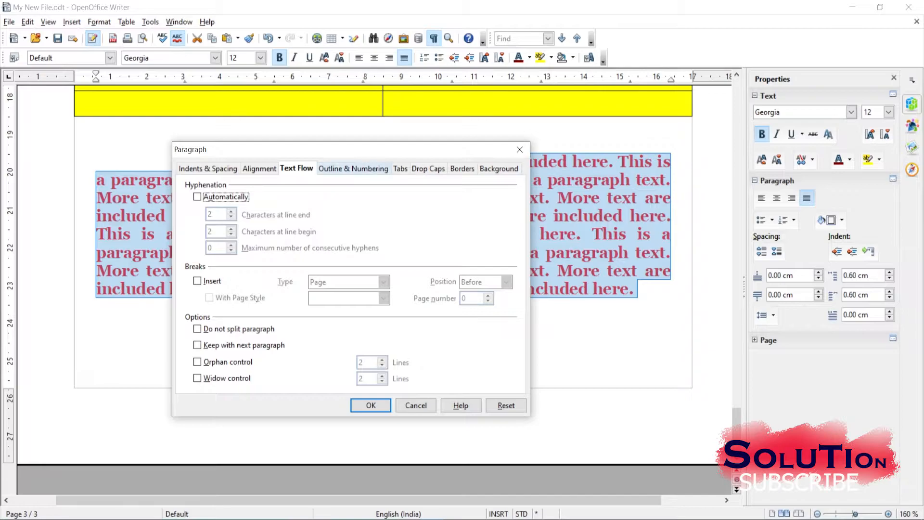
{"action": "left_click", "coordinate": [353, 169]}
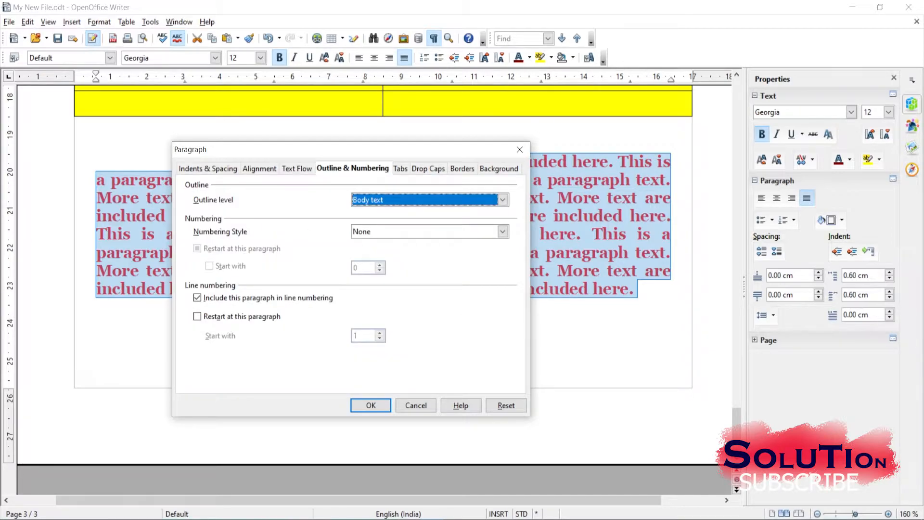
{"action": "left_click", "coordinate": [503, 200]}
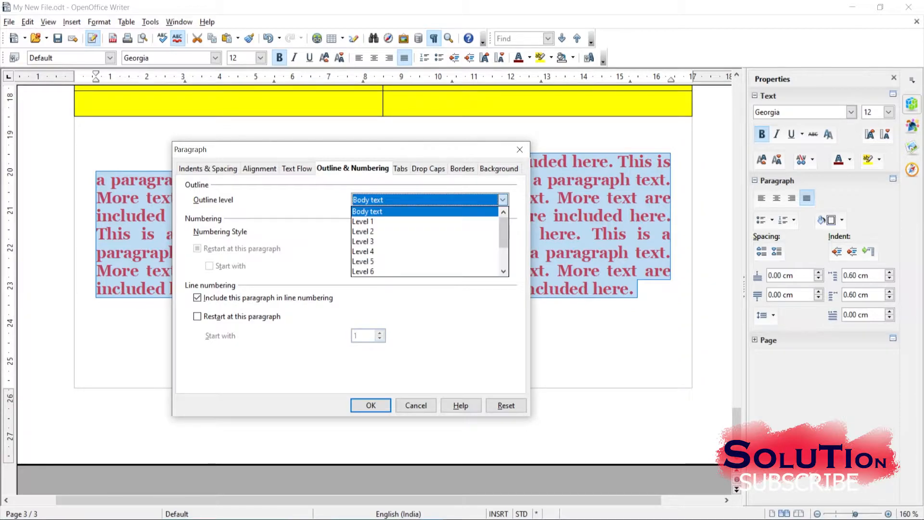
{"action": "left_click", "coordinate": [503, 199]}
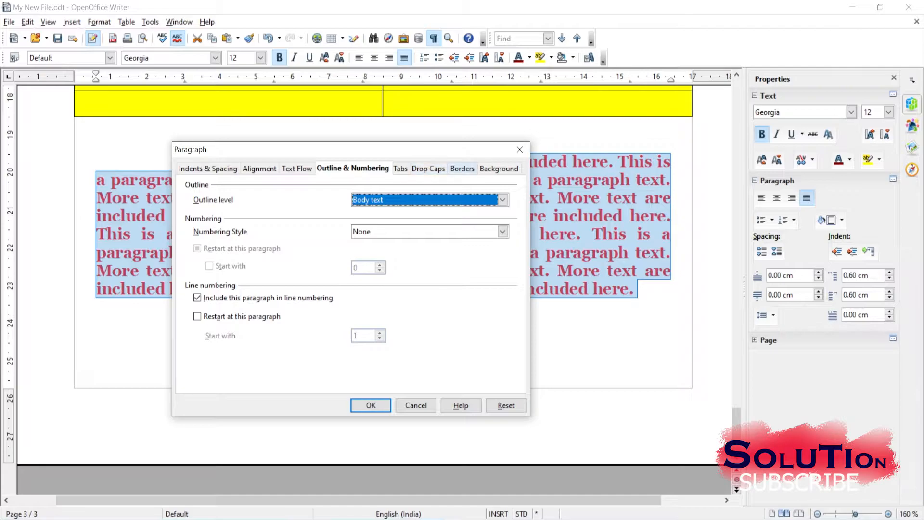
{"action": "left_click", "coordinate": [498, 168]}
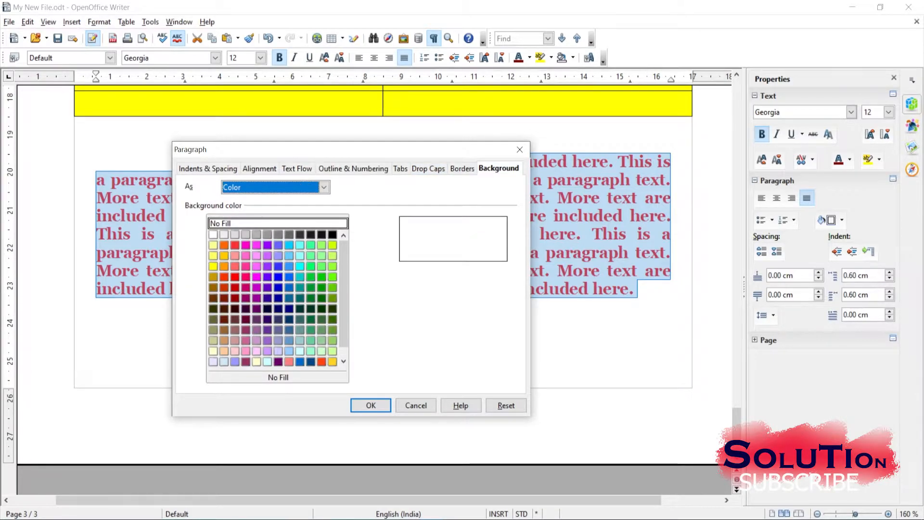
{"action": "left_click", "coordinate": [311, 245]}
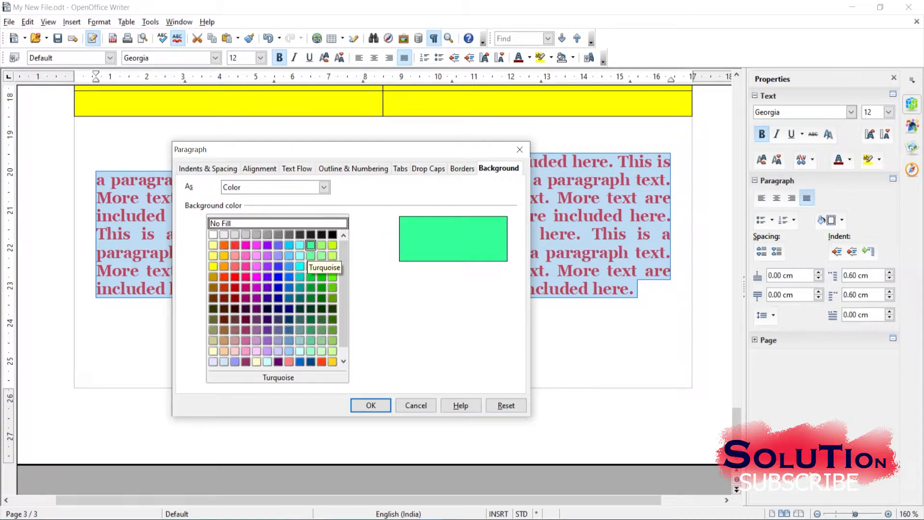
Add a black 0.05 pt box border on all four sides of the paragraph and apply the formatting
{"action": "left_click", "coordinate": [462, 169]}
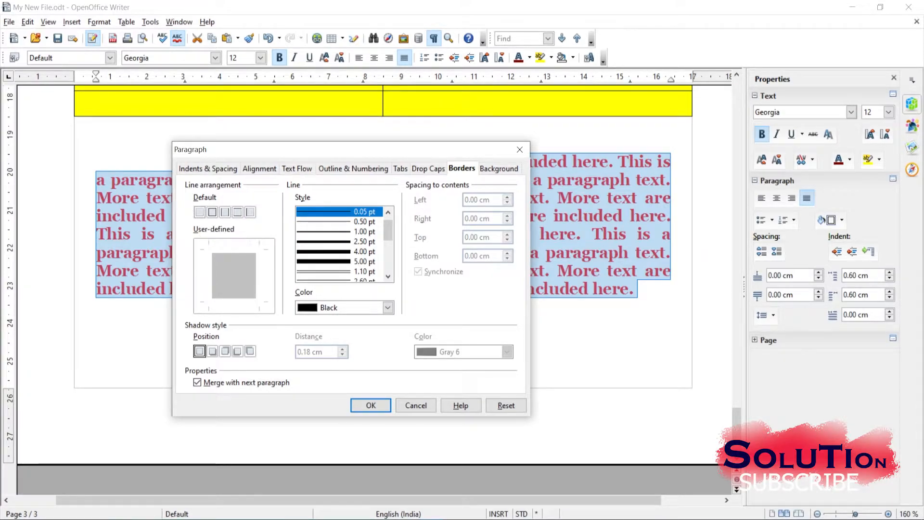
{"action": "left_click", "coordinate": [212, 212]}
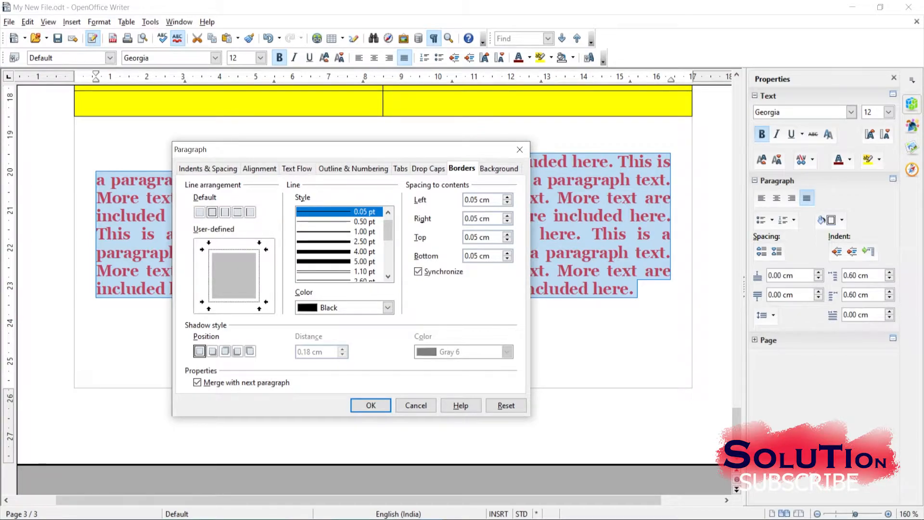
{"action": "left_click", "coordinate": [370, 405]}
Place the cursor in the bordered paragraph, review its alignment settings, and close the paragraph formatting without changes
{"action": "left_click", "coordinate": [640, 291]}
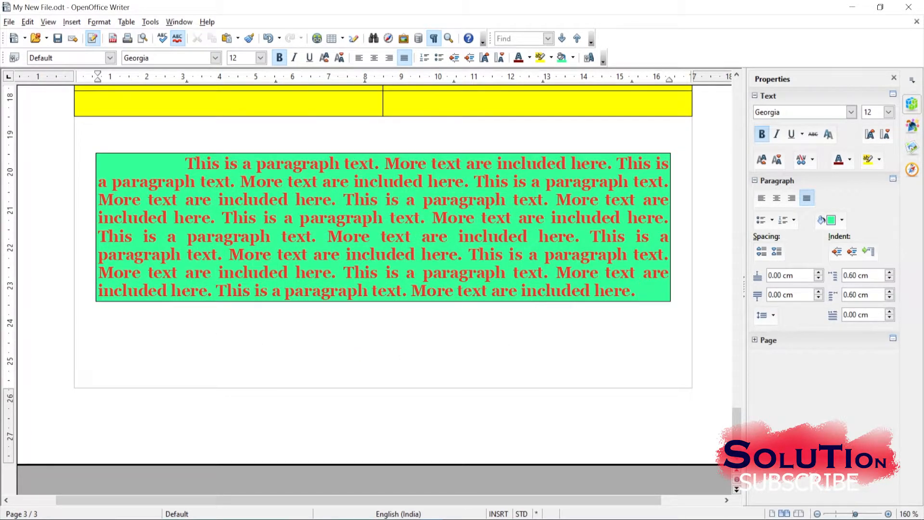
{"action": "left_click_drag", "start_coordinate": [186, 163], "coordinate": [640, 291]}
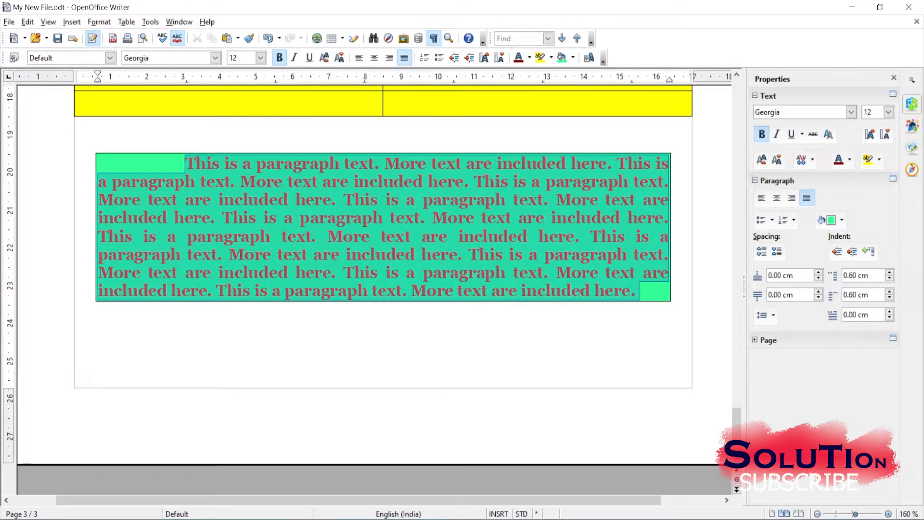
{"action": "left_click", "coordinate": [640, 291]}
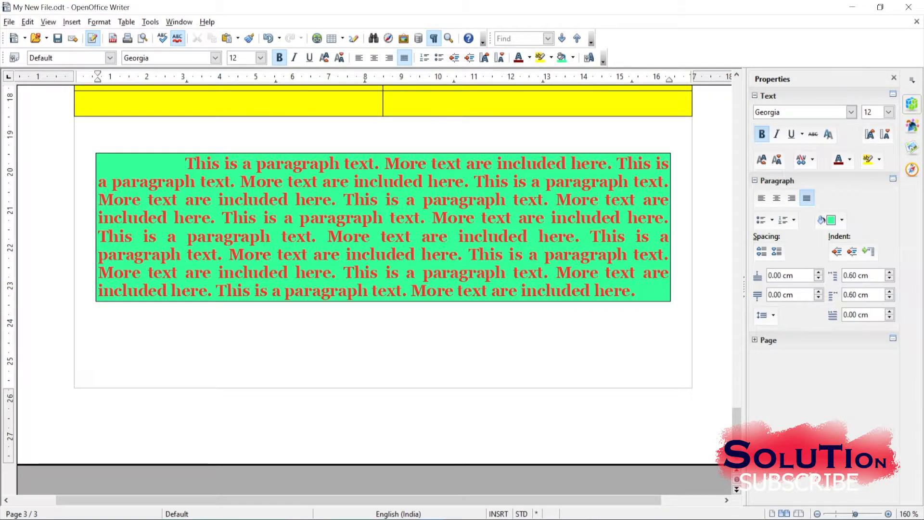
{"action": "left_click", "coordinate": [497, 218]}
{"action": "left_click", "coordinate": [99, 22]}
{"action": "left_click", "coordinate": [118, 67]}
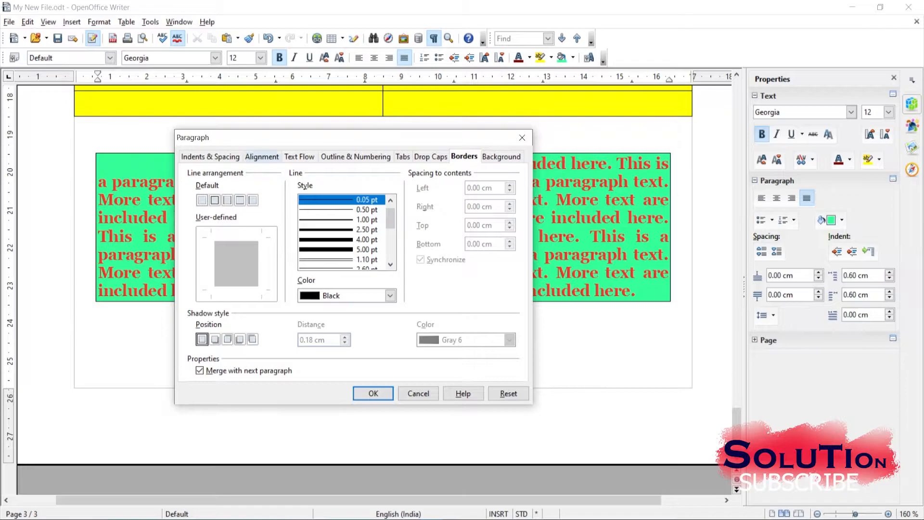
{"action": "left_click", "coordinate": [262, 156]}
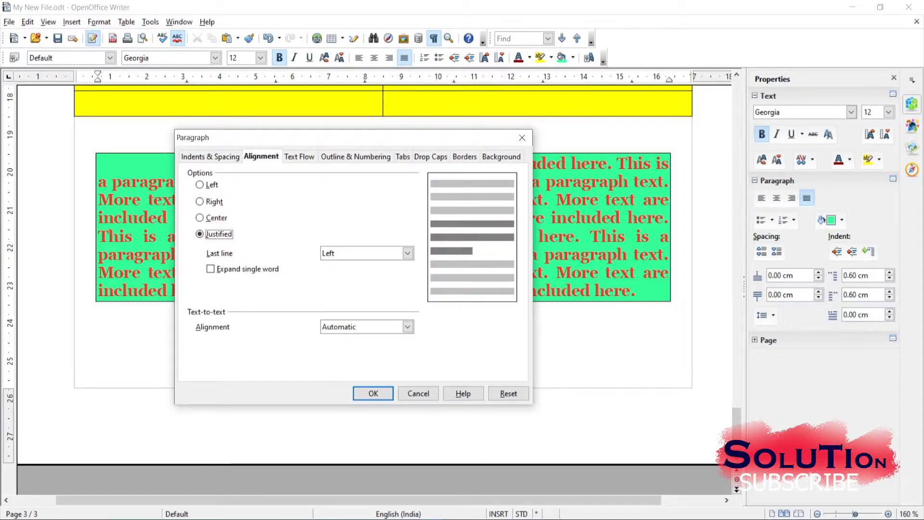
{"action": "left_click", "coordinate": [523, 137]}
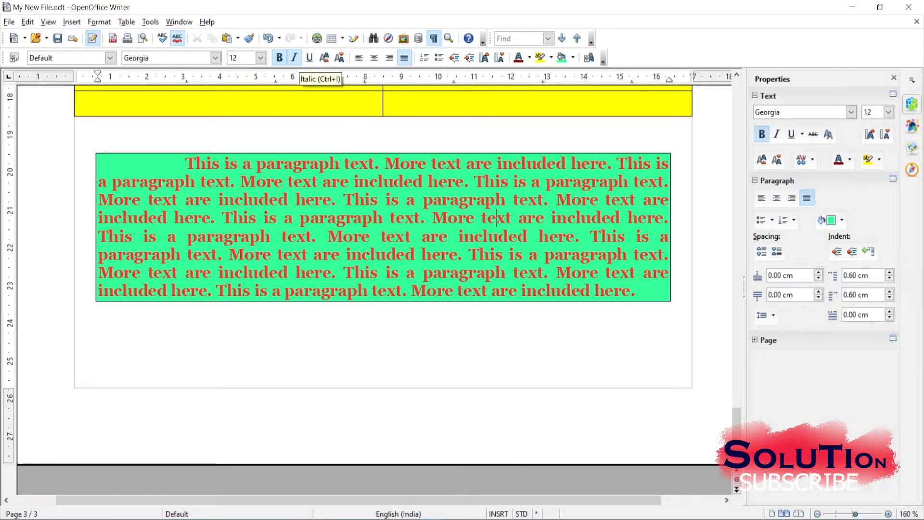
Try left, center and right alignment on the whole bordered paragraph, and set it back to Justified
{"action": "mouse_move", "coordinate": [185, 163]}
{"action": "left_mouse_down"}
{"action": "mouse_move", "coordinate": [206, 182]}
{"action": "mouse_move", "coordinate": [433, 201]}
{"action": "mouse_move", "coordinate": [656, 272]}
{"action": "mouse_move", "coordinate": [639, 291]}
{"action": "left_mouse_up"}
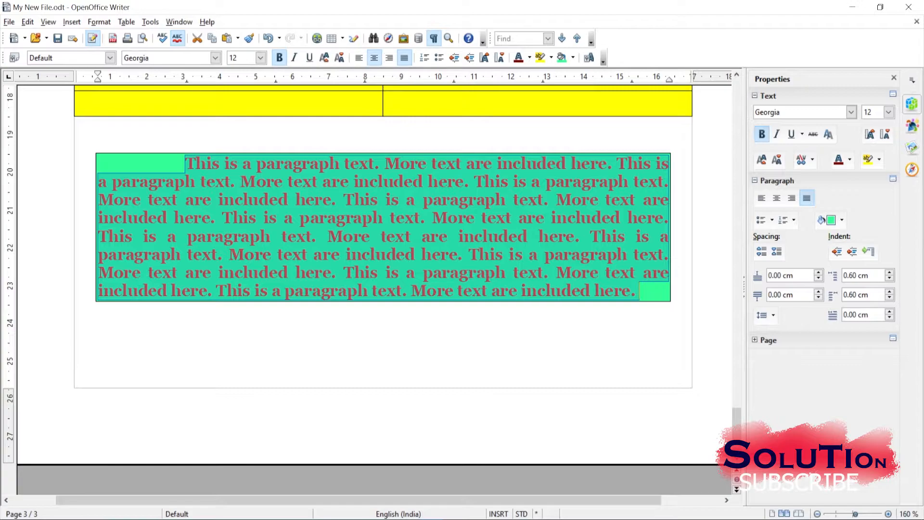
{"action": "left_click", "coordinate": [359, 57]}
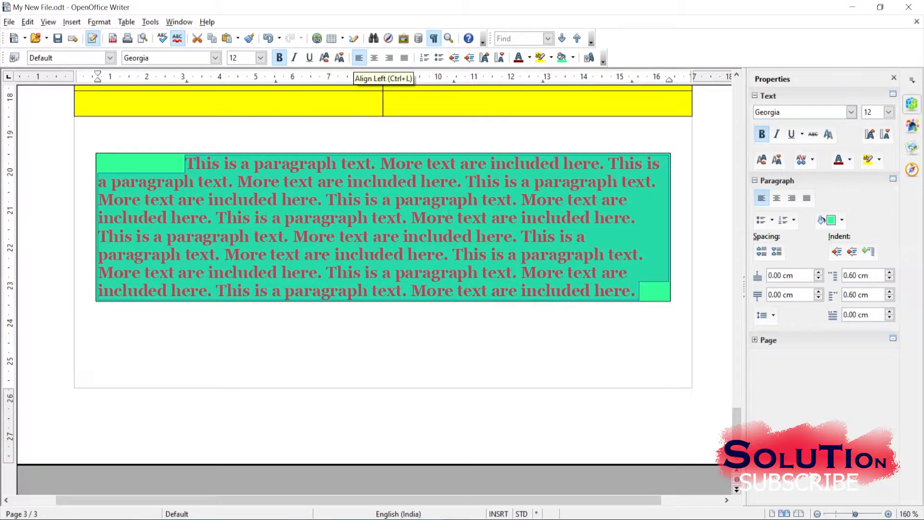
{"action": "left_click", "coordinate": [374, 58]}
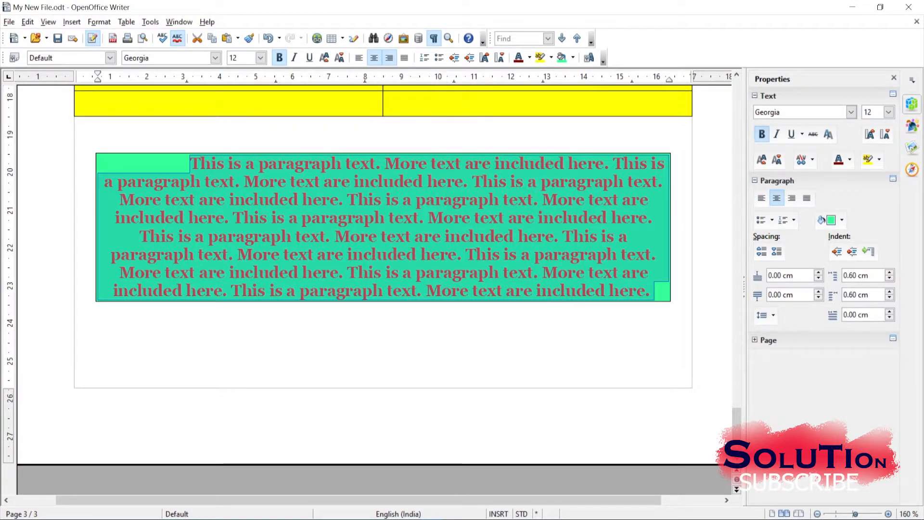
{"action": "left_click", "coordinate": [389, 58]}
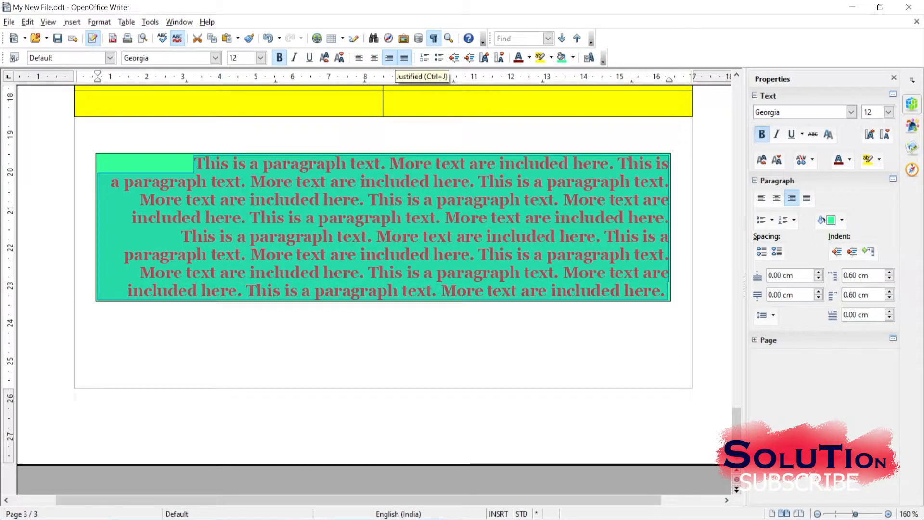
{"action": "left_click", "coordinate": [405, 58]}
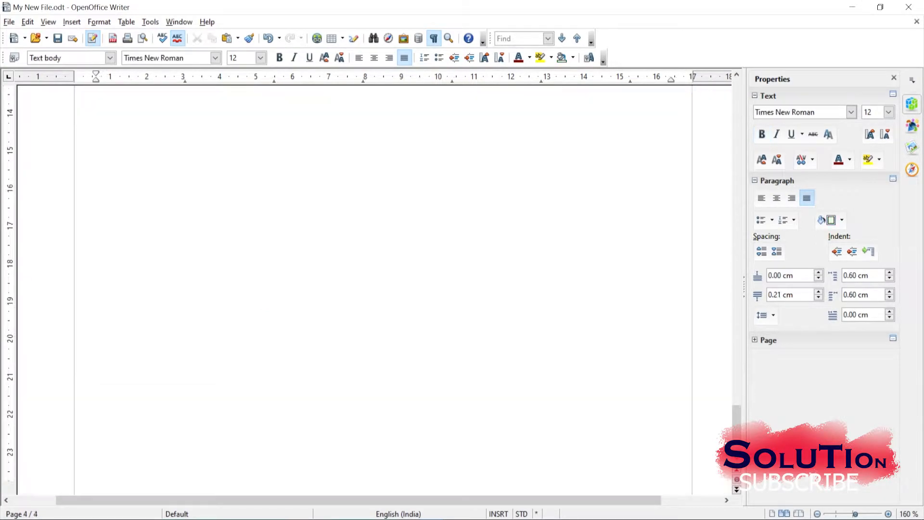
Delete "CHECK THESE OUT. ..." and the full stop after "Chhole Bhature" in the food items list
{"action": "scroll", "coordinate": [376, 290], "scroll_direction": "up", "scroll_amount": 7}
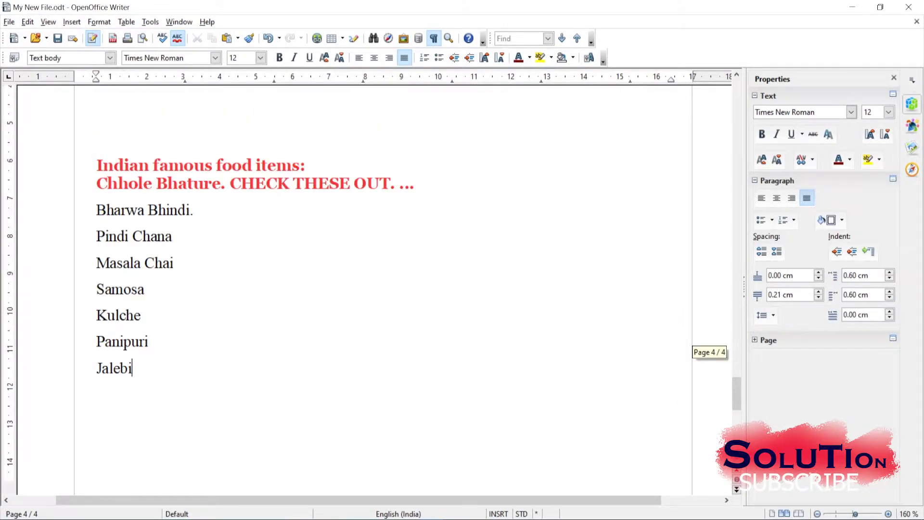
{"action": "left_click_drag", "start_coordinate": [230, 184], "coordinate": [417, 184]}
{"action": "key", "text": "Delete"}
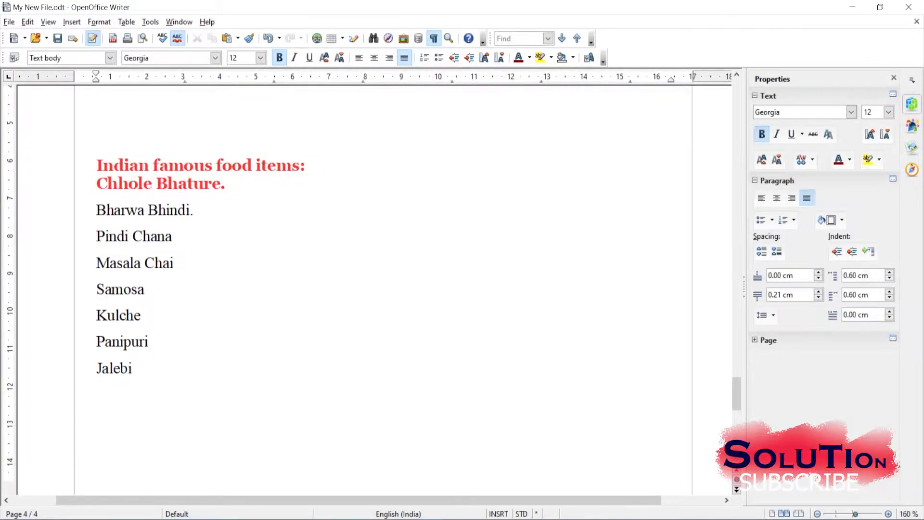
{"action": "key", "text": "BackSpace"}
Select the food items from Chhole Bhature through Jalebi and format them in bold Georgia
{"action": "key", "text": "Home"}
{"action": "key", "text": "shift+Down"}
{"action": "key", "text": "shift+Down"}
{"action": "key", "text": "shift+Down"}
{"action": "key", "text": "shift+Down"}
{"action": "key", "text": "shift+Down"}
{"action": "key", "text": "shift+Down"}
{"action": "key", "text": "shift+Down"}
{"action": "key", "text": "shift+End"}
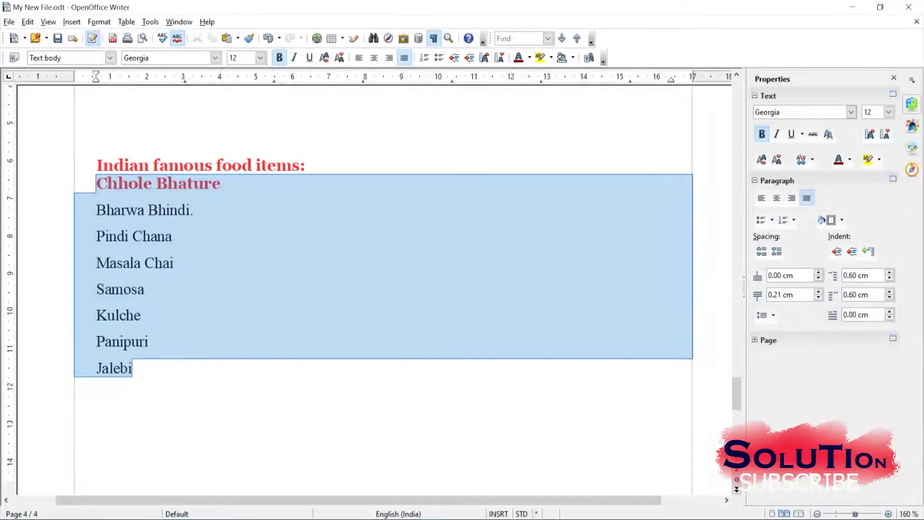
{"action": "left_click", "coordinate": [215, 57]}
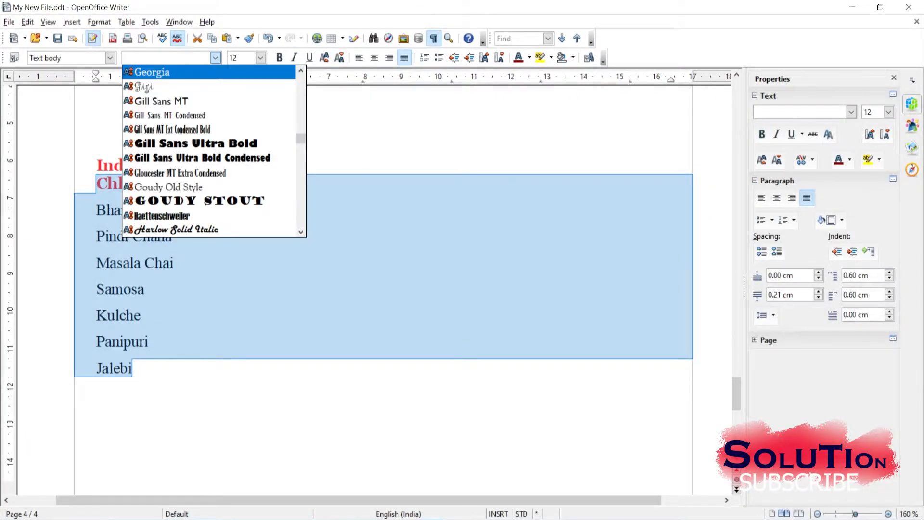
{"action": "key", "text": "Return"}
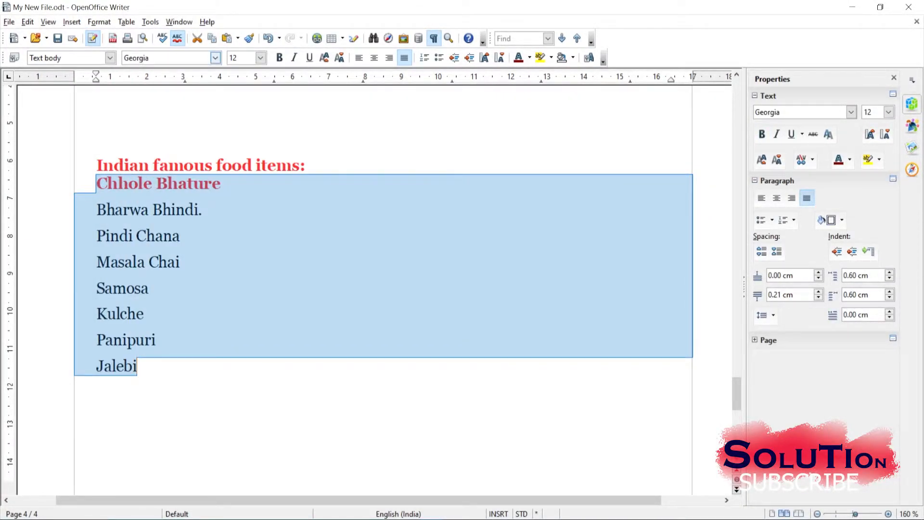
{"action": "left_click", "coordinate": [279, 57]}
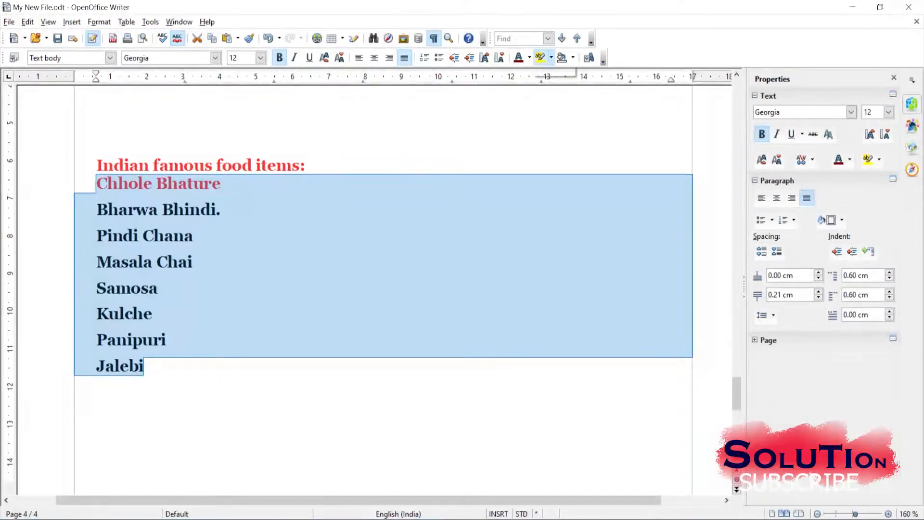
Color the selected food items blue and insert an empty line below the heading "Indian famous food items:"
{"action": "left_click", "coordinate": [530, 57]}
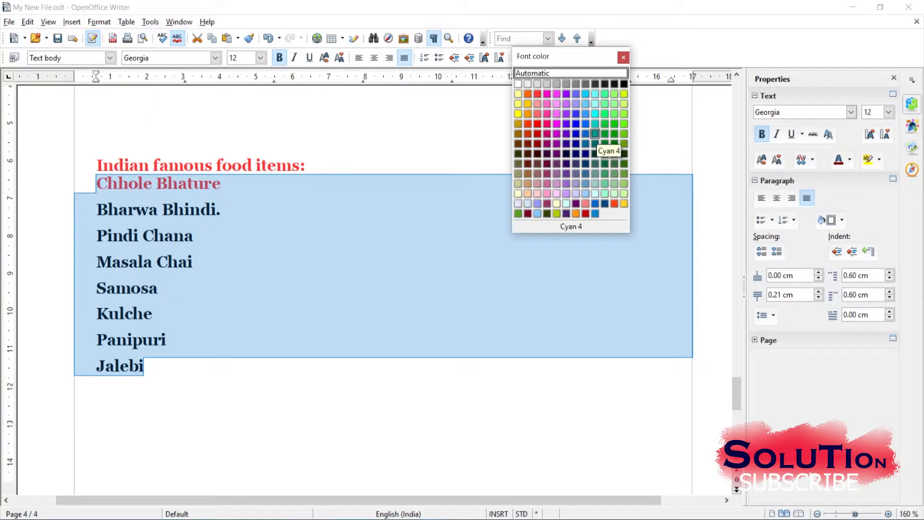
{"action": "left_click", "coordinate": [576, 134]}
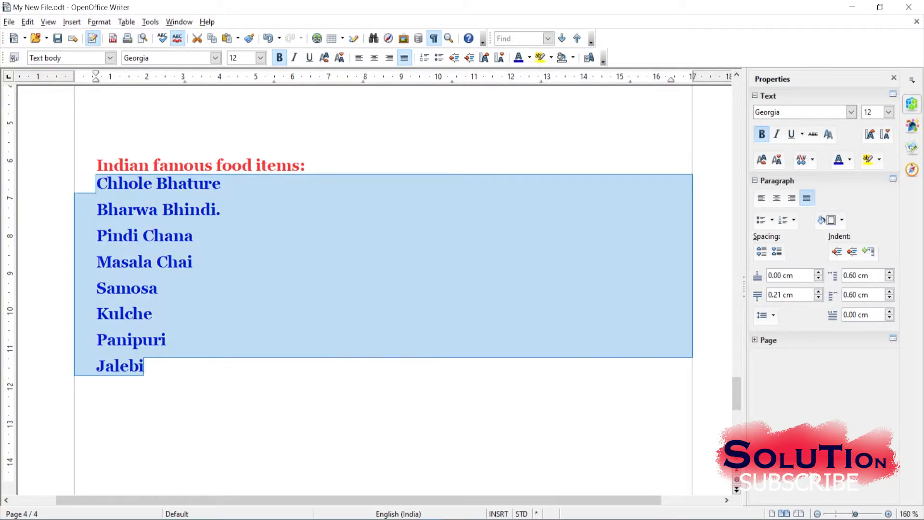
{"action": "left_click", "coordinate": [307, 166]}
{"action": "key", "text": "Return"}
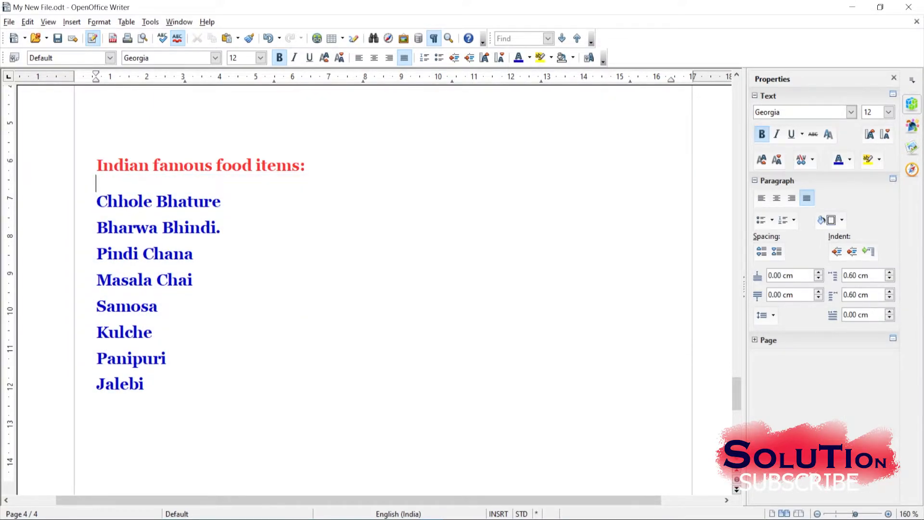
Apply right pointing arrow bullets to the food items from Chhole Bhature through Jalebi
{"action": "left_click_drag", "start_coordinate": [96, 202], "coordinate": [145, 386]}
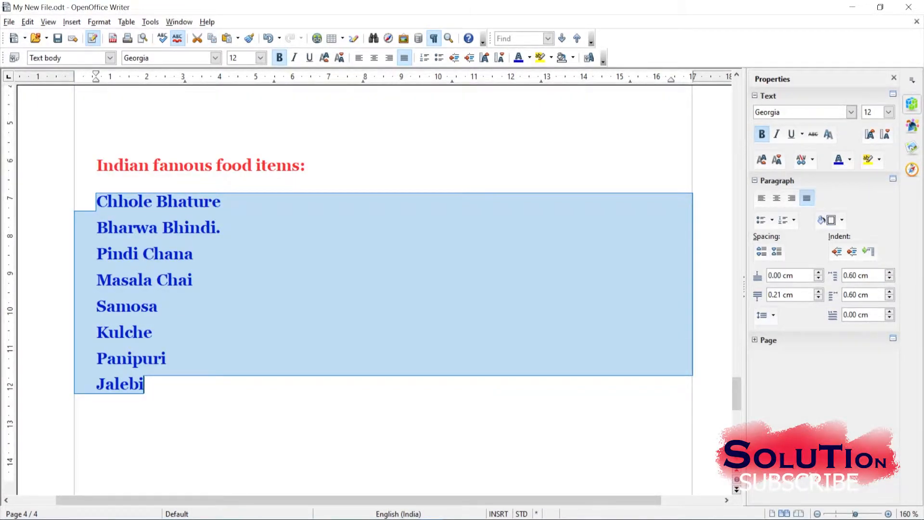
{"action": "key", "text": "alt+o"}
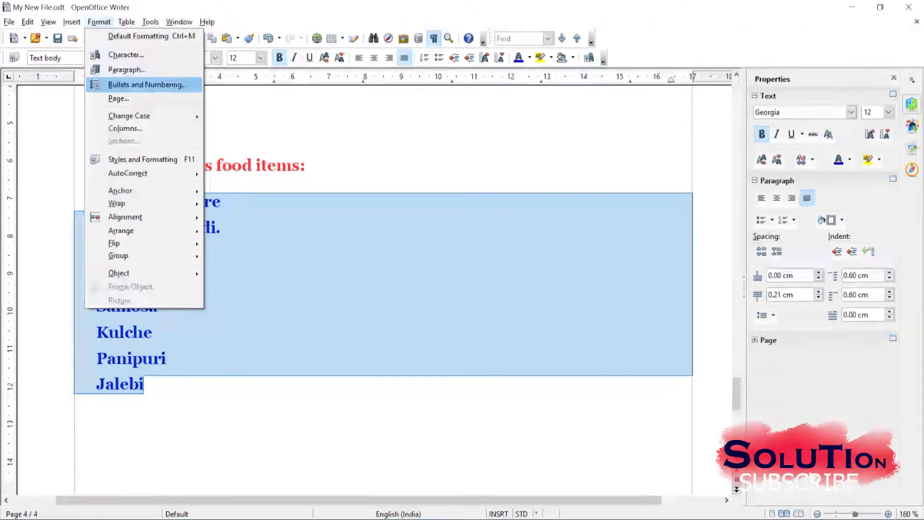
{"action": "key", "text": "Return"}
{"action": "left_click_drag", "start_coordinate": [356, 130], "coordinate": [427, 23]}
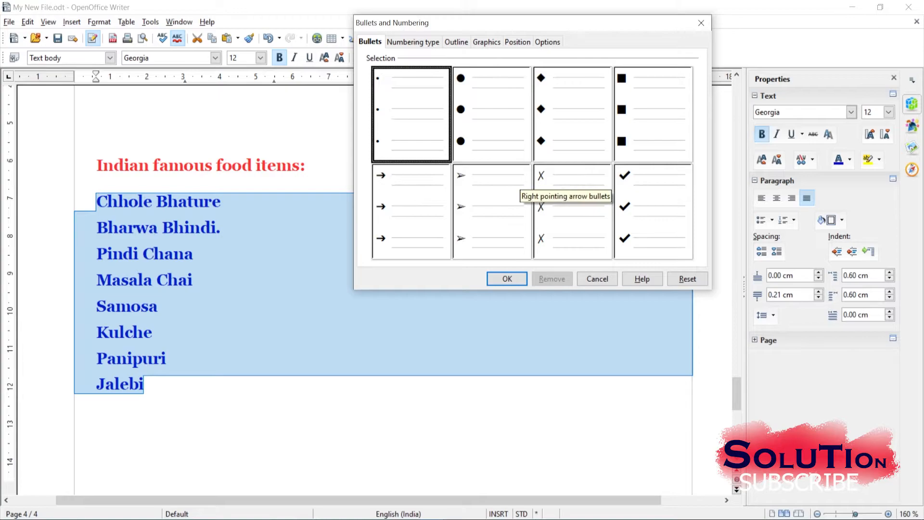
{"action": "left_click", "coordinate": [502, 201]}
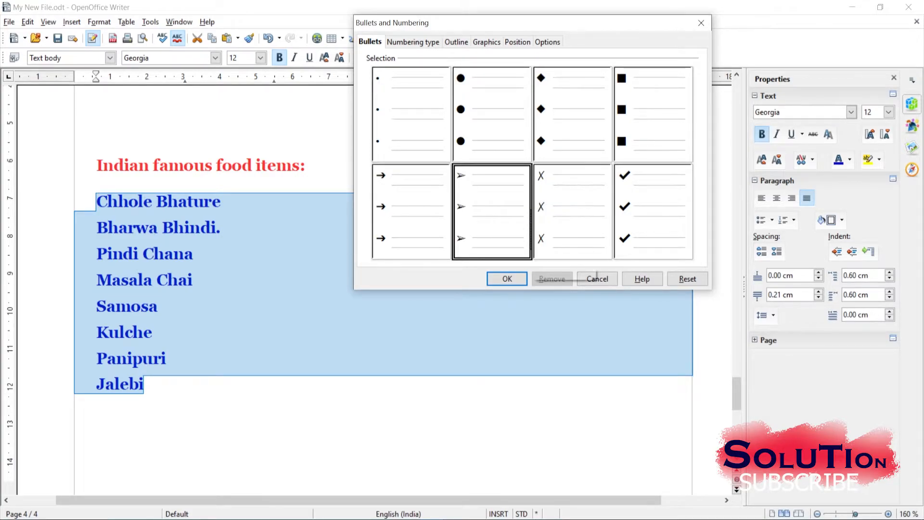
{"action": "key", "text": "Return"}
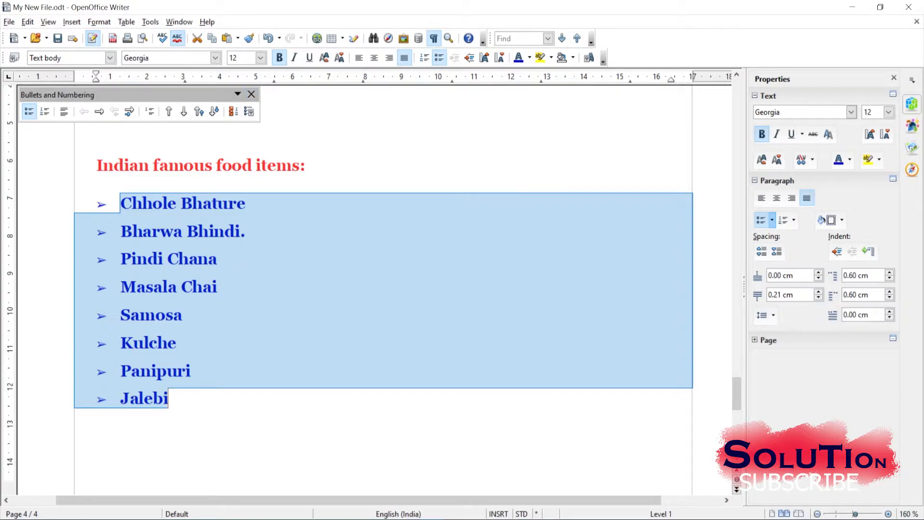
Turn off the bullets on the food items, and undo that removal
{"action": "left_click", "coordinate": [29, 111]}
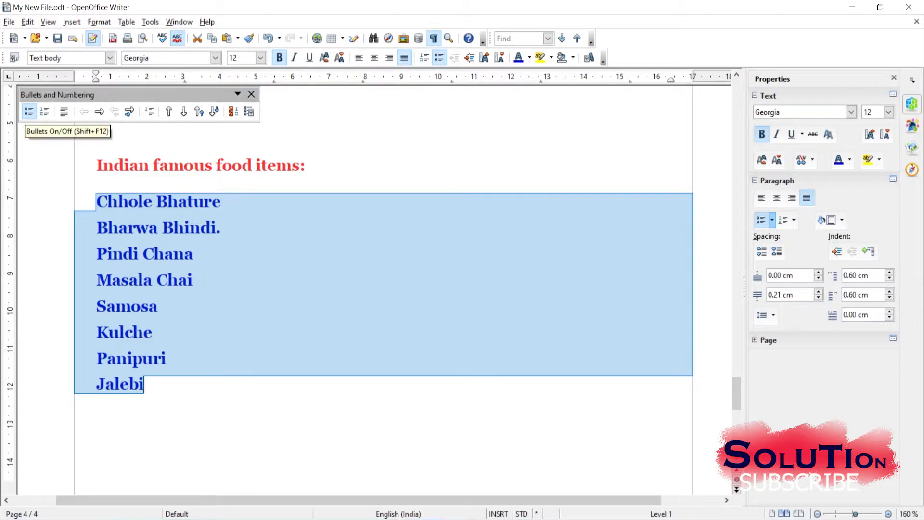
{"action": "left_click", "coordinate": [96, 111]}
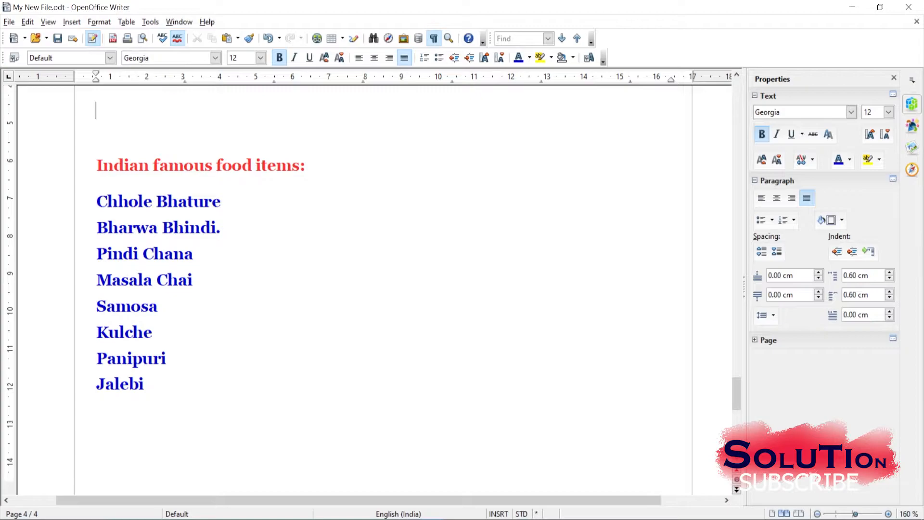
{"action": "key", "text": "ctrl+z"}
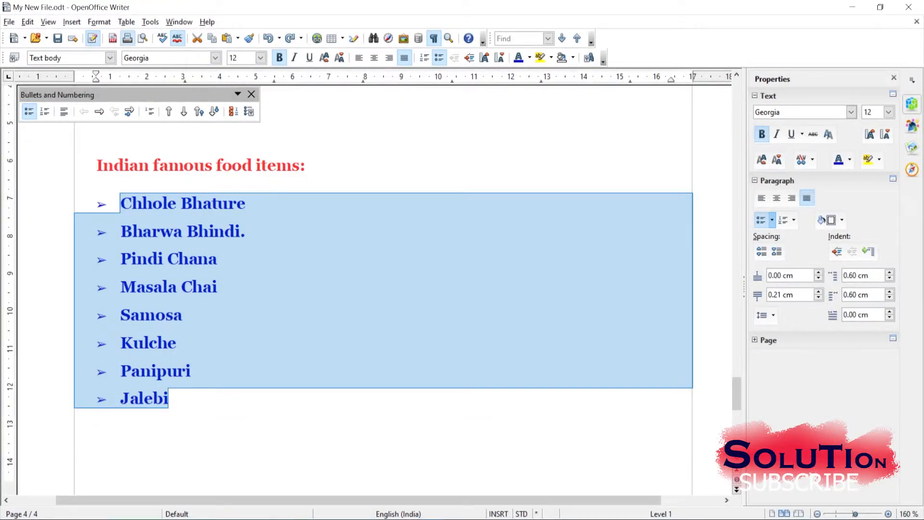
Examine the numbering type, outline, graphics, position and options settings available for the bulleted food items
{"action": "left_click", "coordinate": [99, 21]}
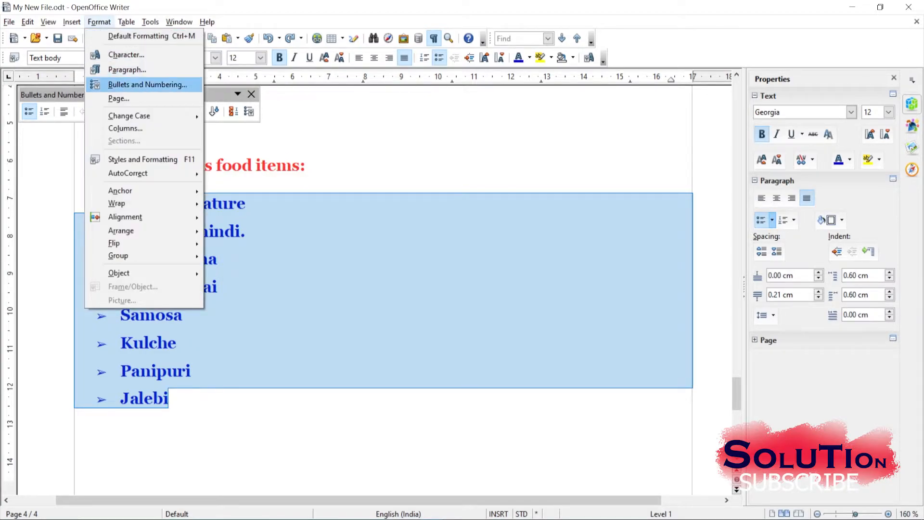
{"action": "left_click", "coordinate": [144, 82]}
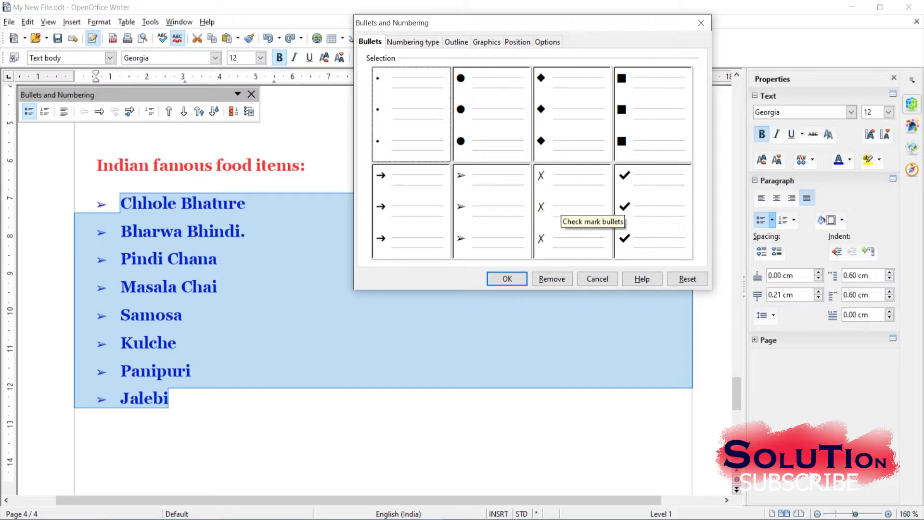
{"action": "left_click", "coordinate": [413, 42]}
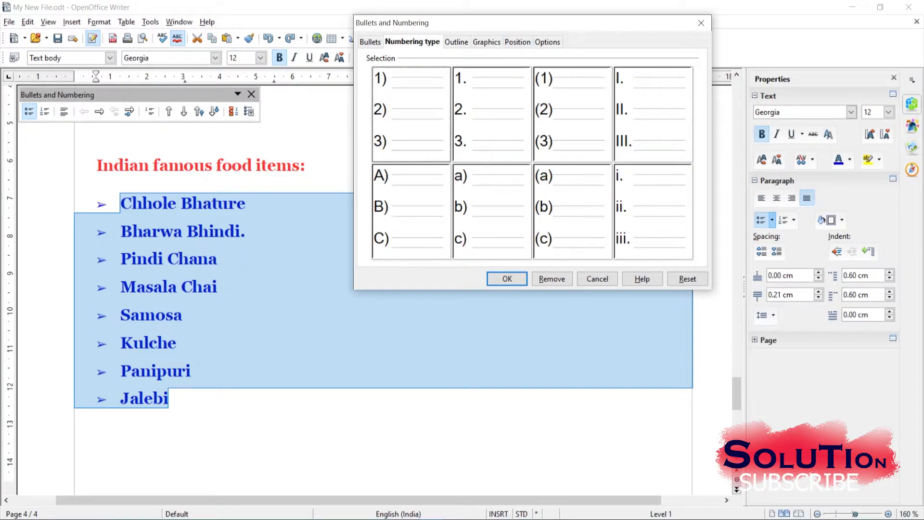
{"action": "left_click", "coordinate": [455, 42]}
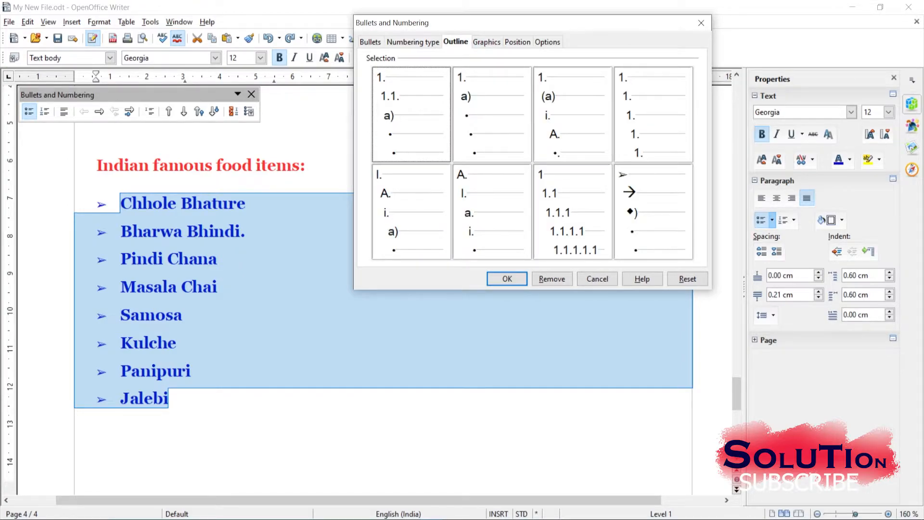
{"action": "left_click", "coordinate": [487, 42]}
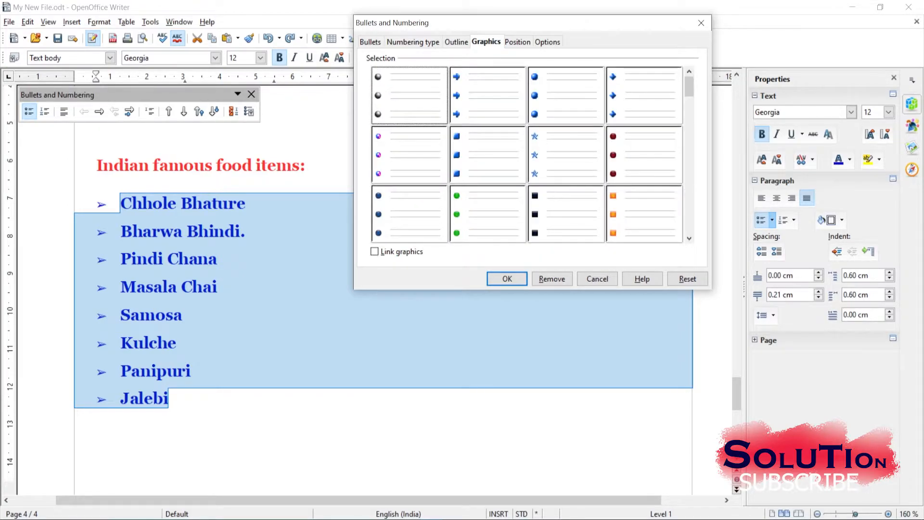
{"action": "scroll", "coordinate": [530, 174], "scroll_direction": "down", "scroll_amount": 3}
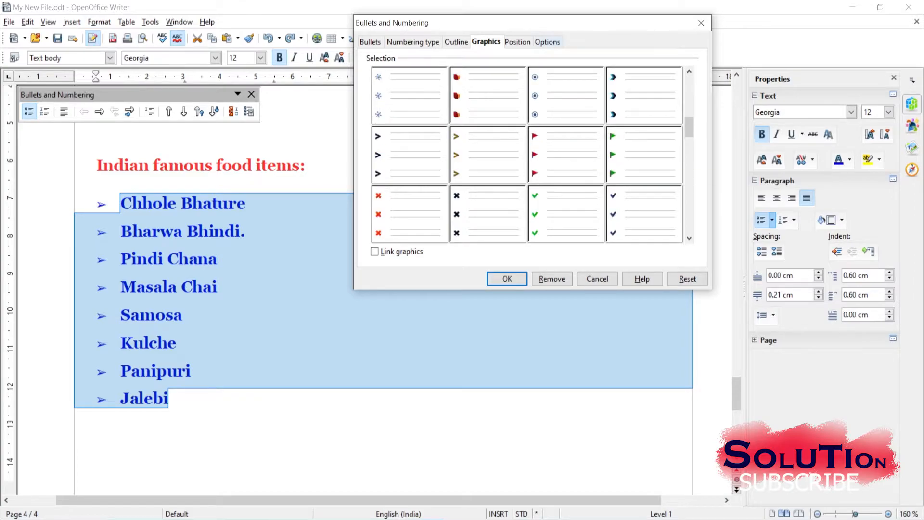
{"action": "scroll", "coordinate": [506, 183], "scroll_direction": "down", "scroll_amount": 3}
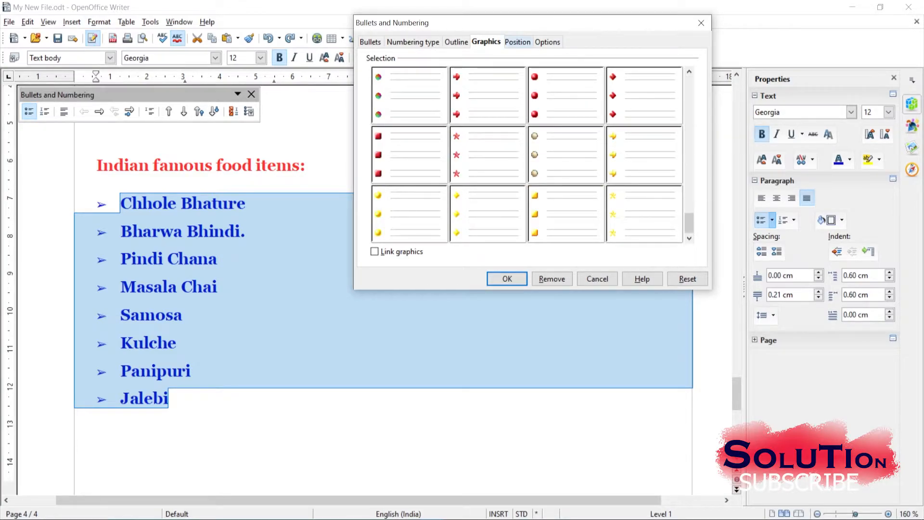
{"action": "left_click", "coordinate": [518, 42]}
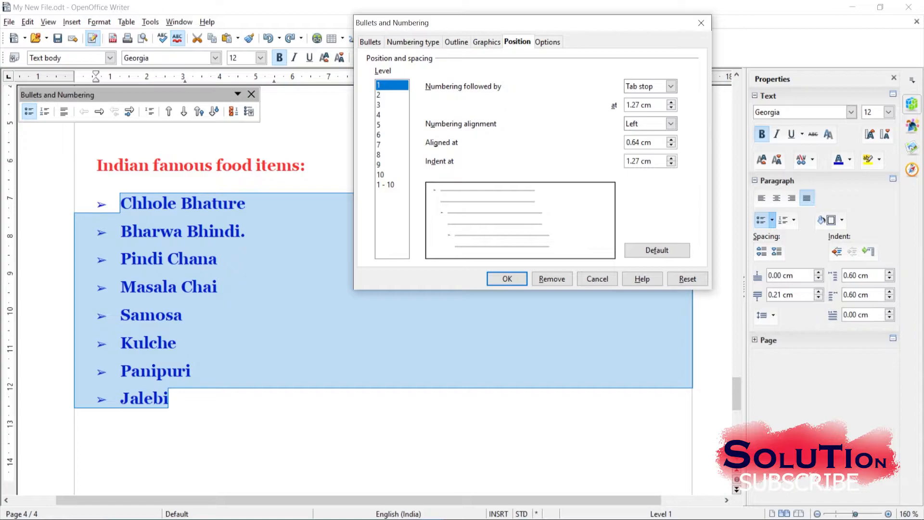
{"action": "left_click", "coordinate": [548, 42]}
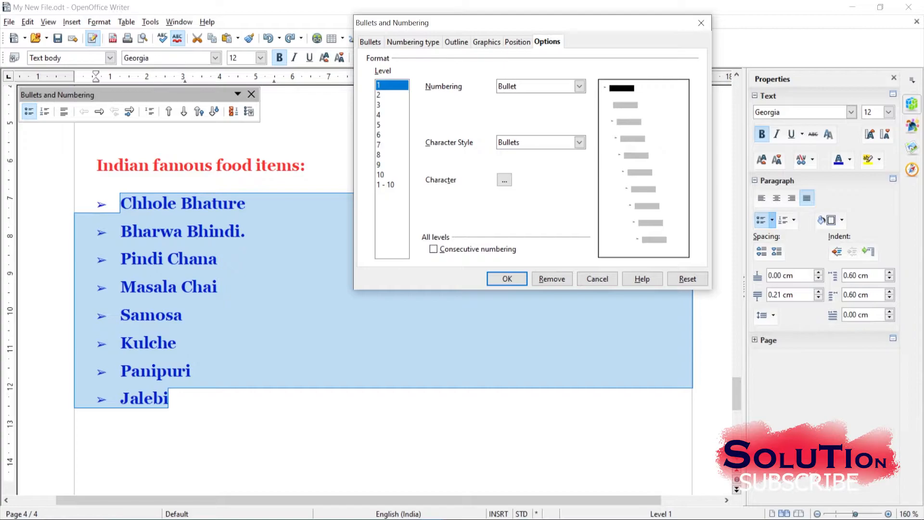
{"action": "left_click", "coordinate": [456, 42]}
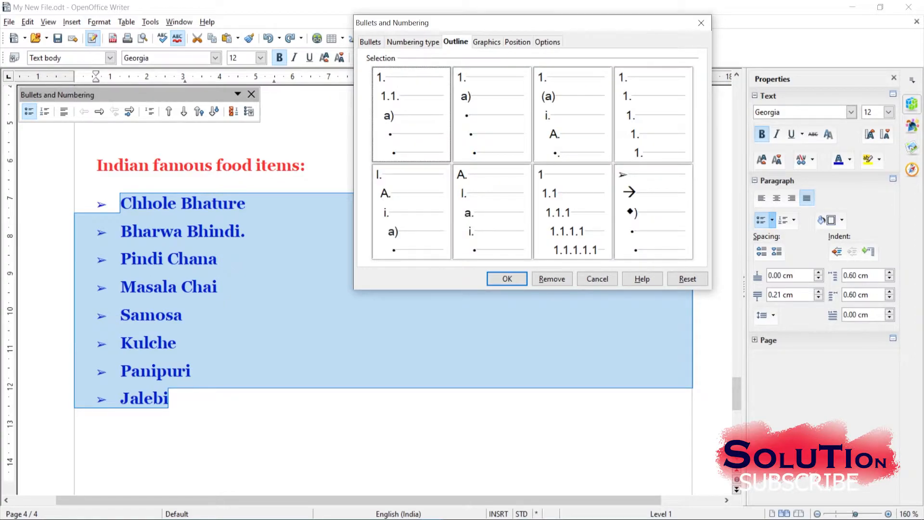
{"action": "left_click", "coordinate": [414, 42]}
Replace the arrow bullets of the food items with the red and black graphic bullet, and deselect the list
{"action": "left_click", "coordinate": [487, 42]}
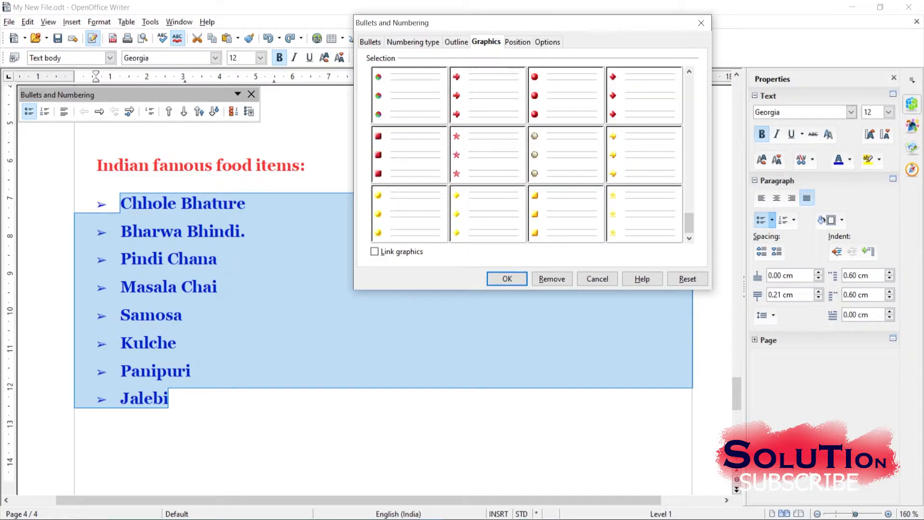
{"action": "scroll", "coordinate": [489, 154], "scroll_direction": "up", "scroll_amount": 3}
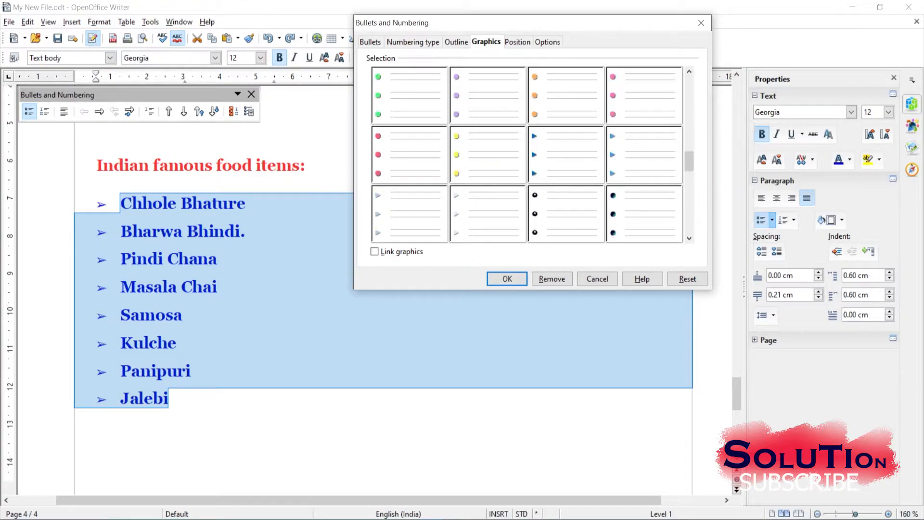
{"action": "scroll", "coordinate": [530, 154], "scroll_direction": "down", "scroll_amount": 2}
{"action": "scroll", "coordinate": [530, 154], "scroll_direction": "down", "scroll_amount": 2}
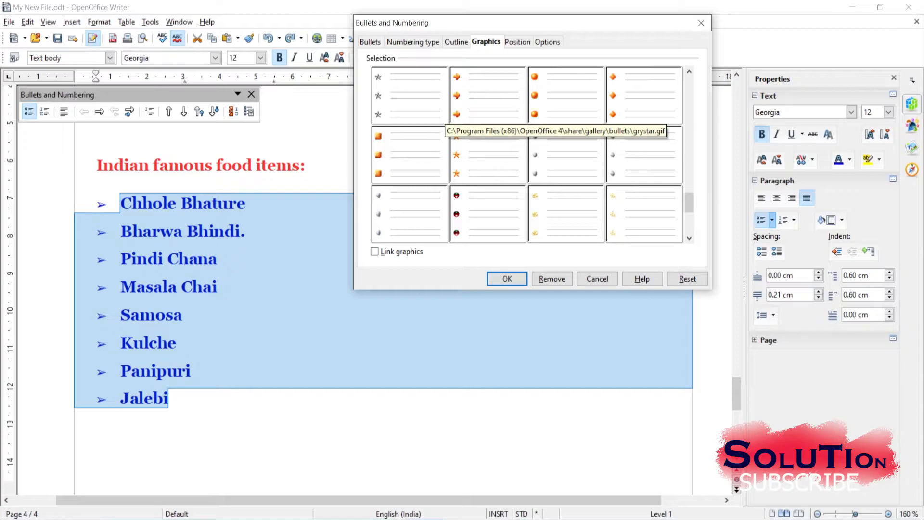
{"action": "left_click", "coordinate": [484, 204]}
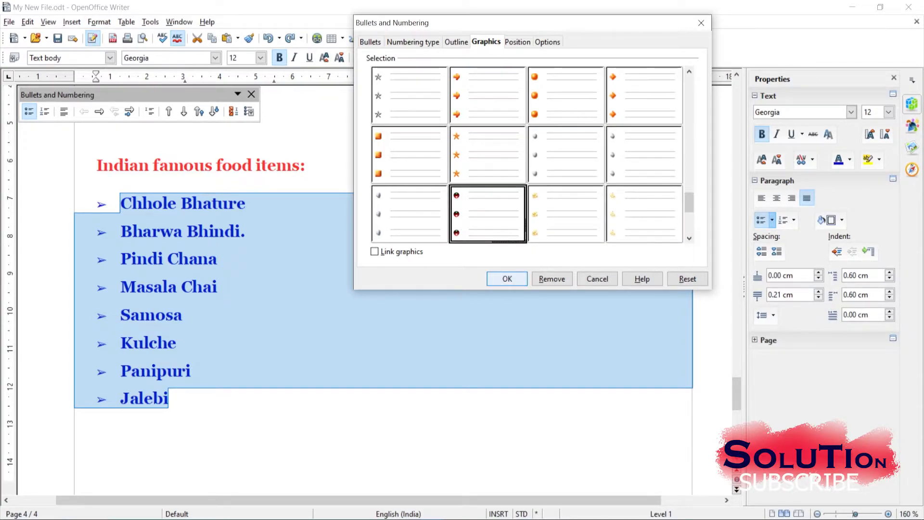
{"action": "key", "text": "Return"}
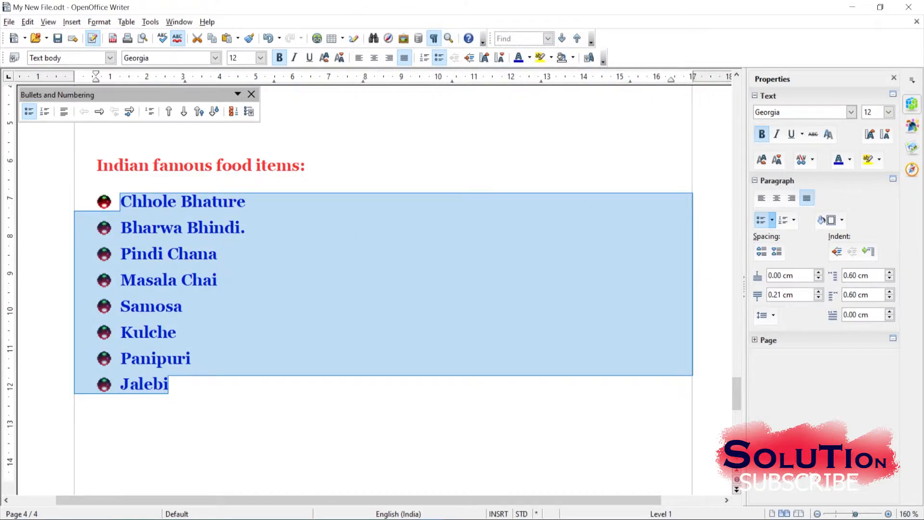
{"action": "left_click", "coordinate": [95, 410]}
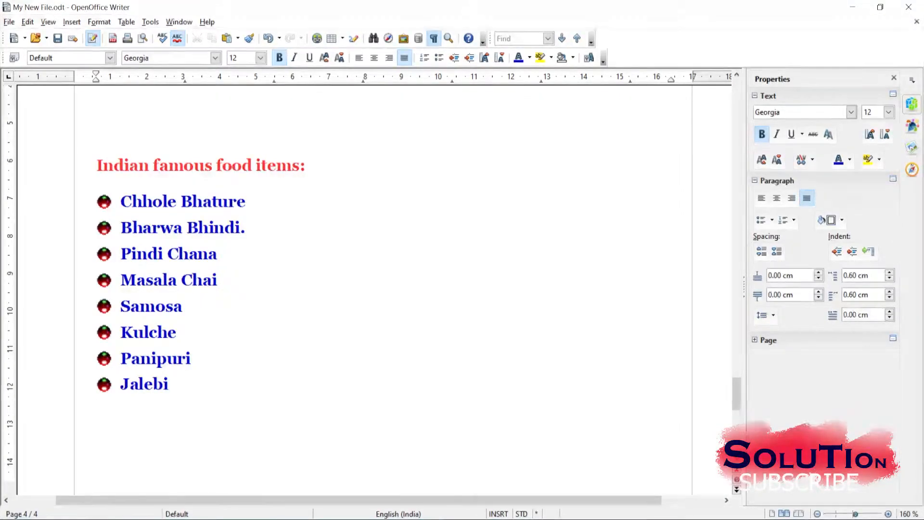
Examine the numbering types offered for the empty paragraph below the list, and cancel without applying any
{"action": "left_click", "coordinate": [99, 22]}
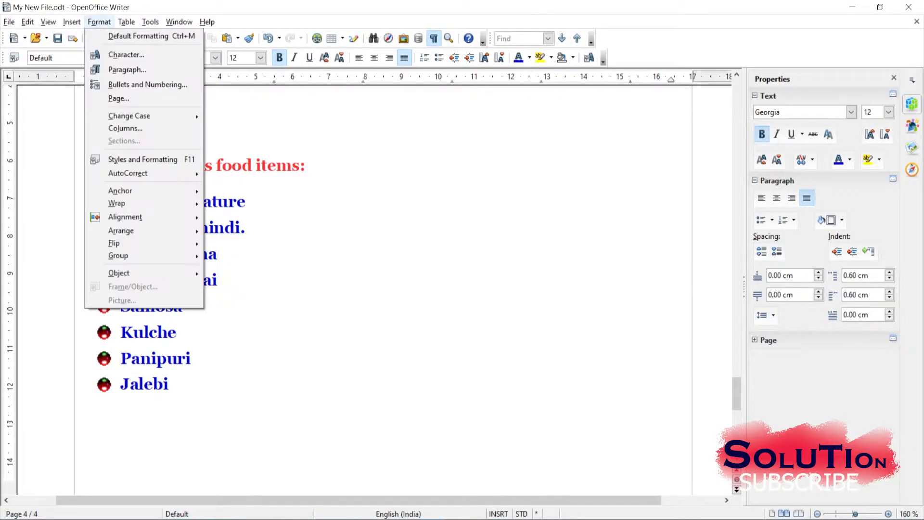
{"action": "left_click", "coordinate": [147, 85]}
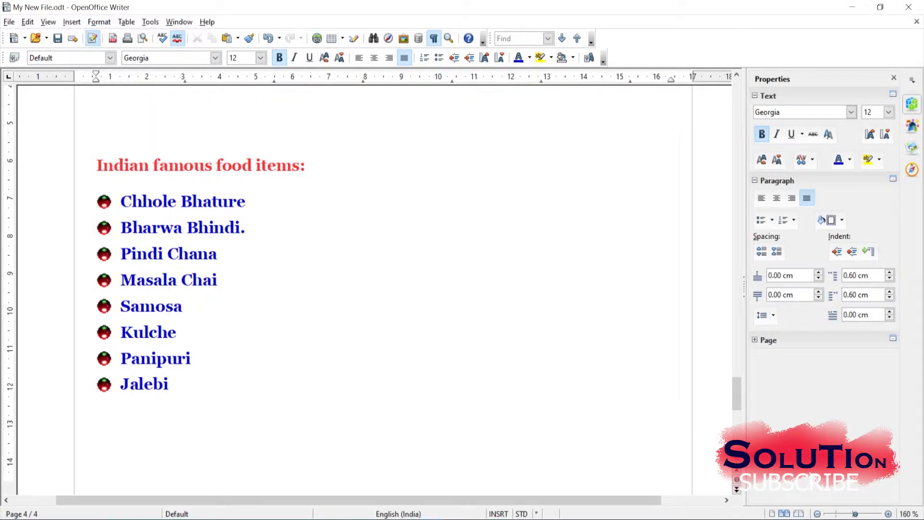
{"action": "left_click", "coordinate": [412, 42]}
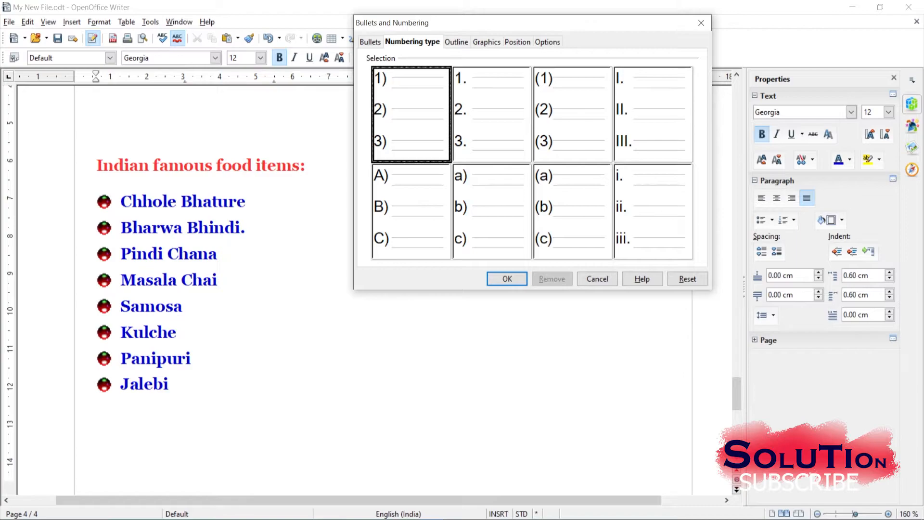
{"action": "key", "text": "Escape"}
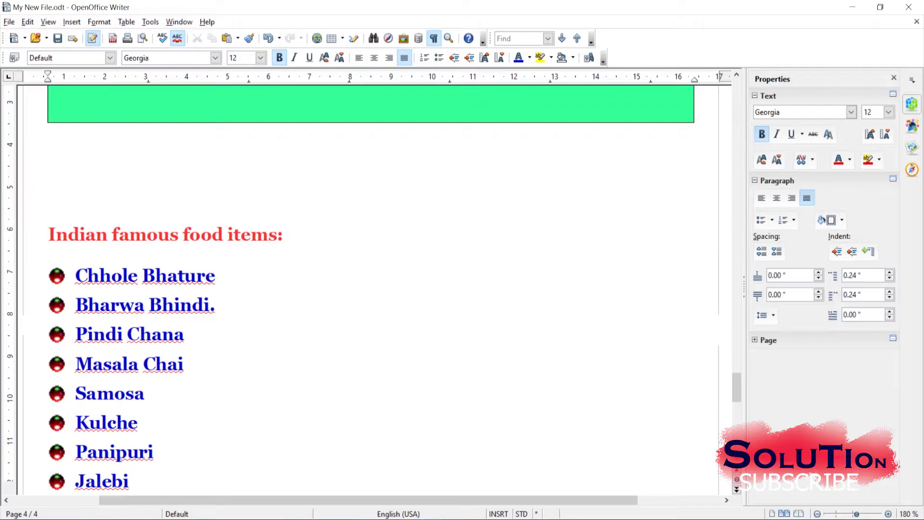
Start the Spelling and Grammar check on the document
{"action": "scroll", "coordinate": [374, 290], "scroll_direction": "down", "scroll_amount": 3}
{"action": "scroll", "coordinate": [375, 290], "scroll_direction": "down", "scroll_amount": 2}
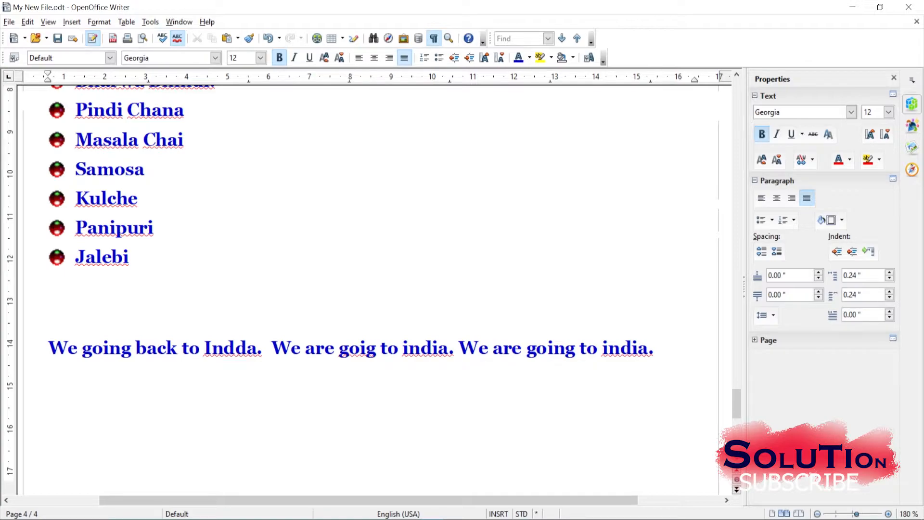
{"action": "key", "text": "alt+t"}
{"action": "key", "text": "Down"}
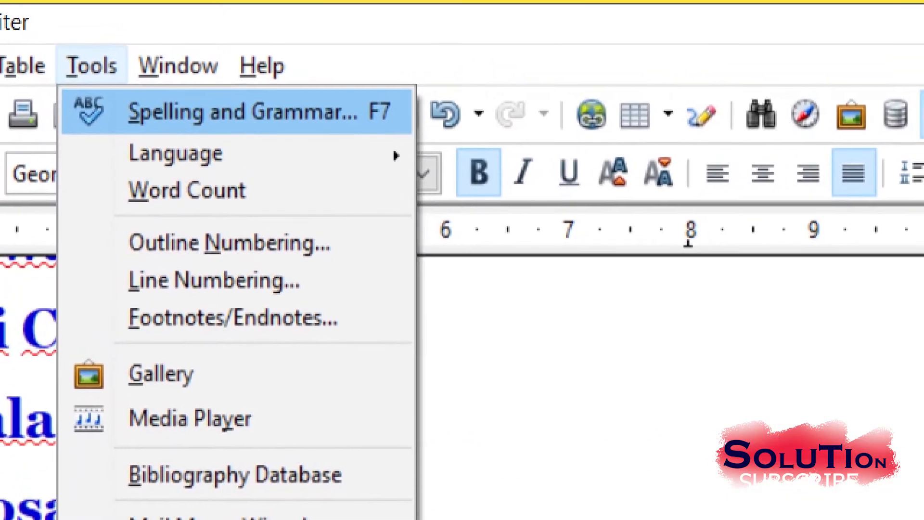
{"action": "key", "text": "Return"}
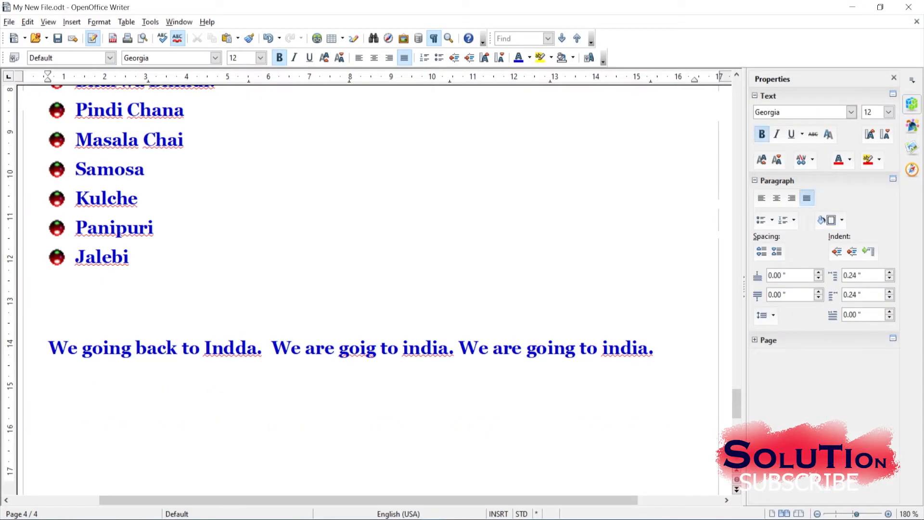
{"action": "key", "text": "alt+t"}
{"action": "key", "text": "Return"}
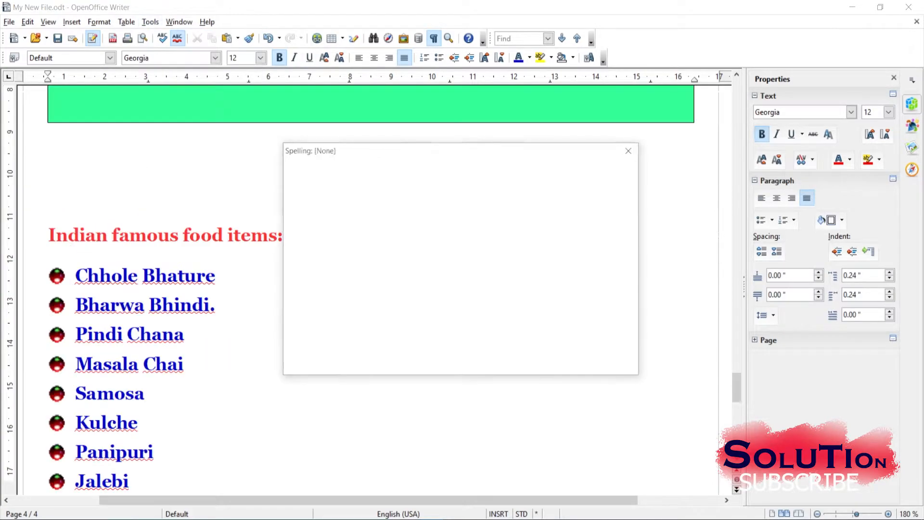
Ignore once each word flagged by the spelling check in the Indian food list, from "Chhole" through "Jalebi"
{"action": "left_click_drag", "start_coordinate": [736, 376], "coordinate": [737, 389]}
{"action": "scroll", "coordinate": [376, 385], "scroll_direction": "up", "scroll_amount": 1}
{"action": "scroll", "coordinate": [375, 385], "scroll_direction": "up", "scroll_amount": 1}
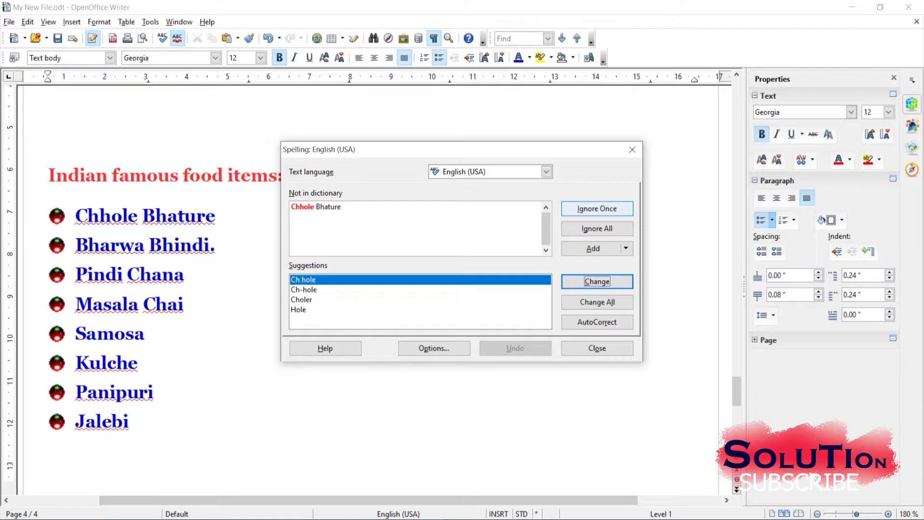
{"action": "left_click", "coordinate": [597, 209]}
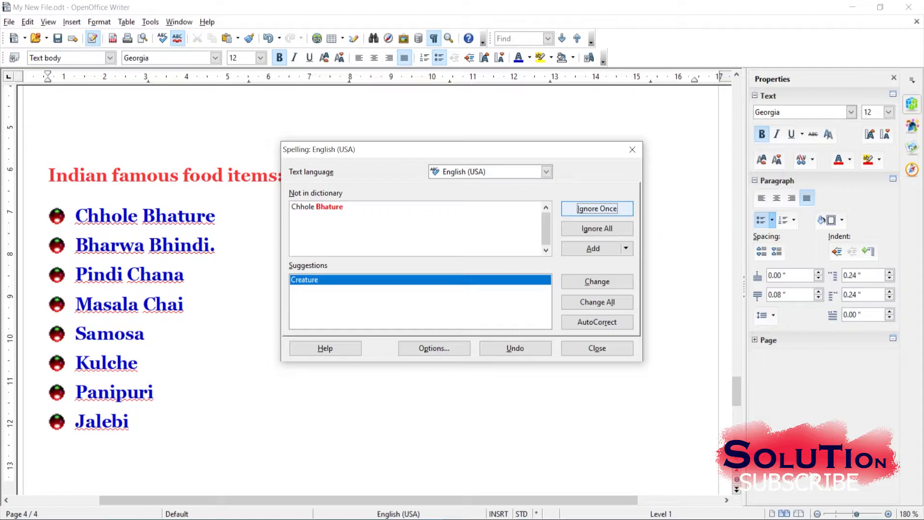
{"action": "key", "text": "Return"}
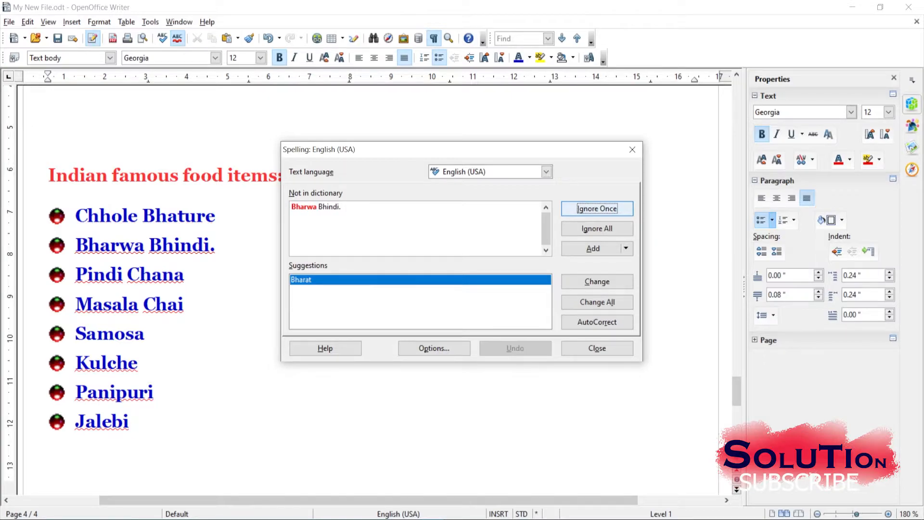
{"action": "key", "text": "Return"}
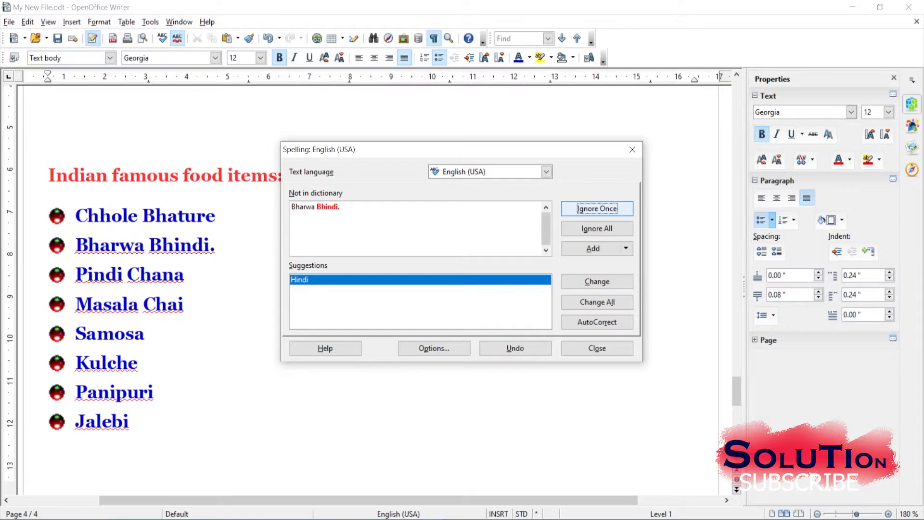
{"action": "key", "text": "Return"}
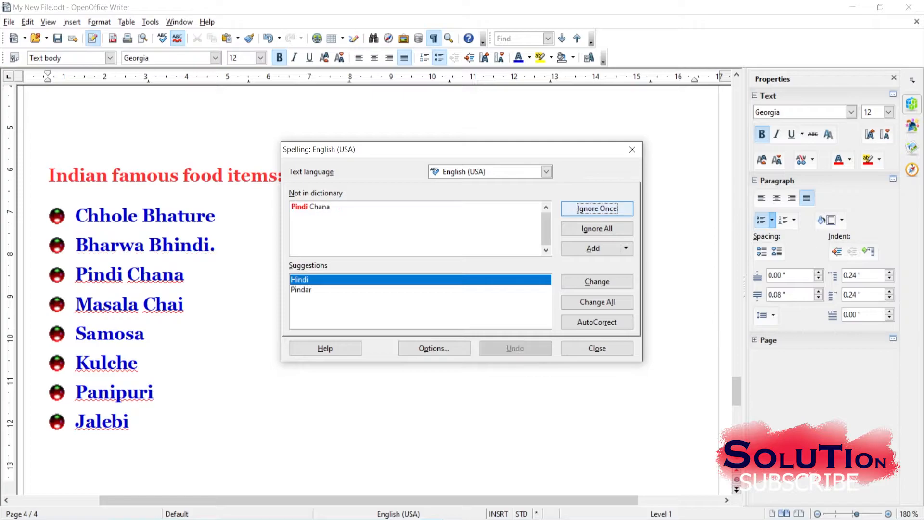
{"action": "key", "text": "Return"}
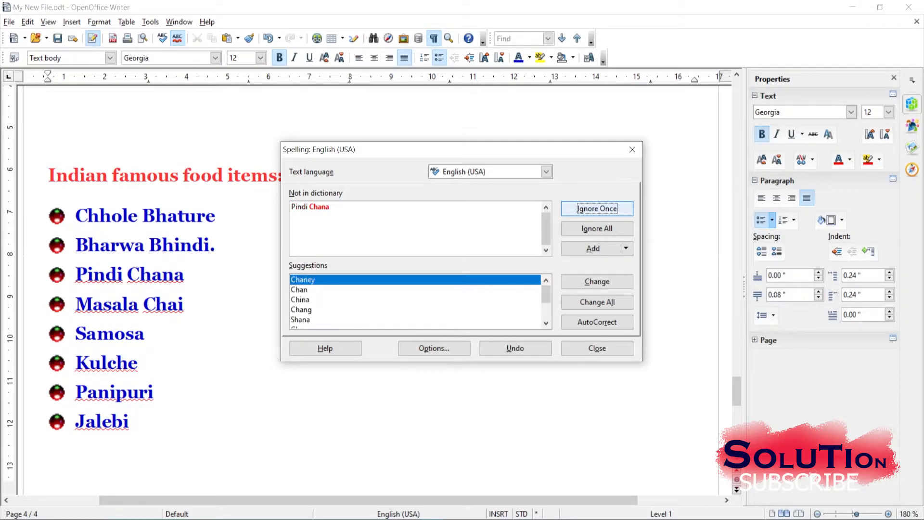
{"action": "key", "text": "Return"}
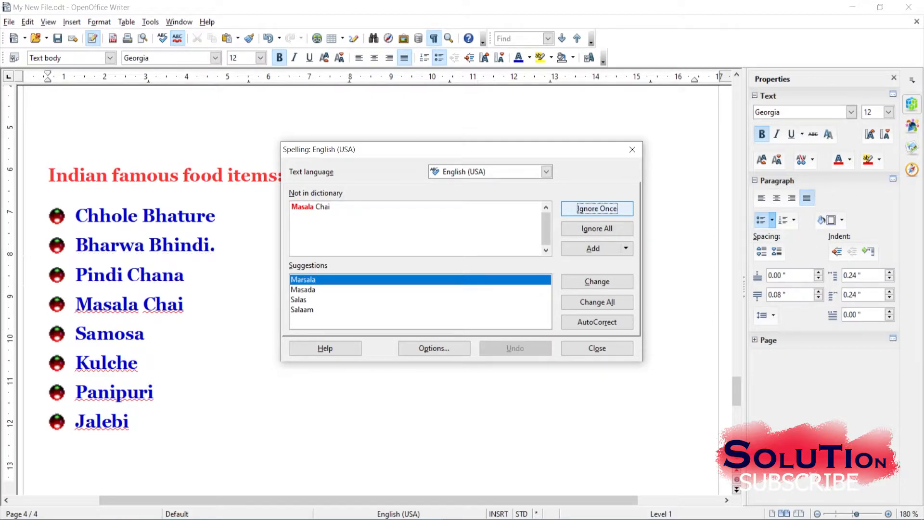
{"action": "key", "text": "Return"}
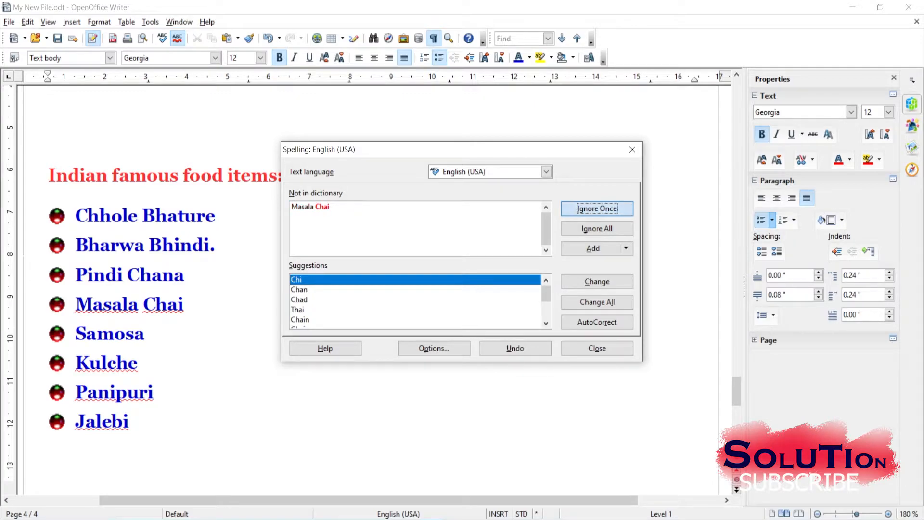
{"action": "key", "text": "Return"}
{"action": "key", "text": "Return"}
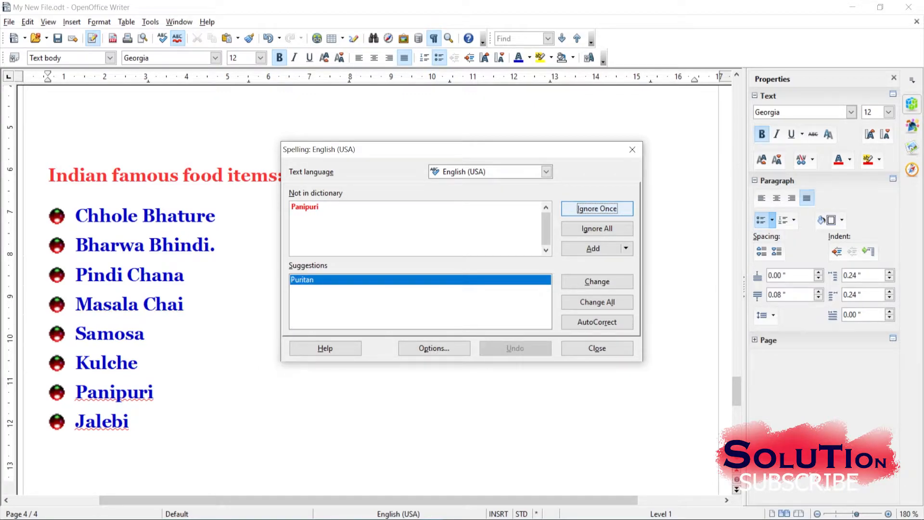
{"action": "key", "text": "Return"}
{"action": "key", "text": "Return"}
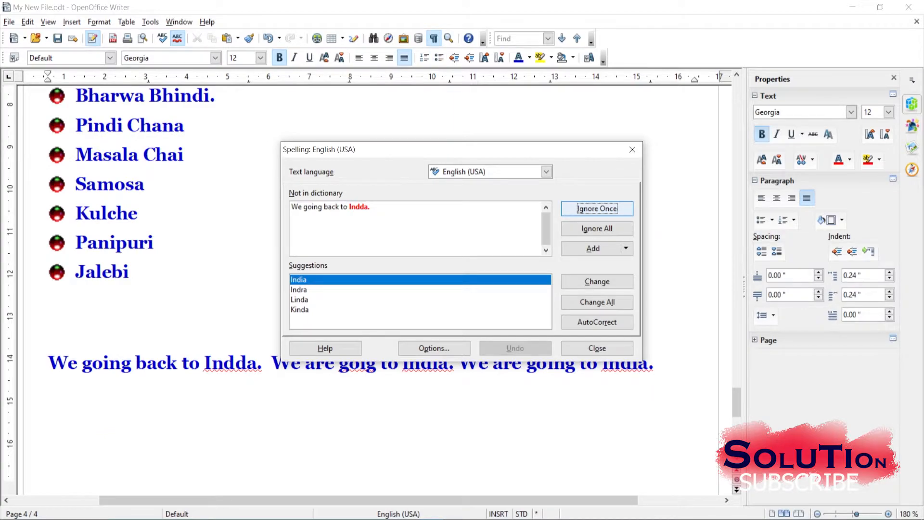
{"action": "key", "text": "Return"}
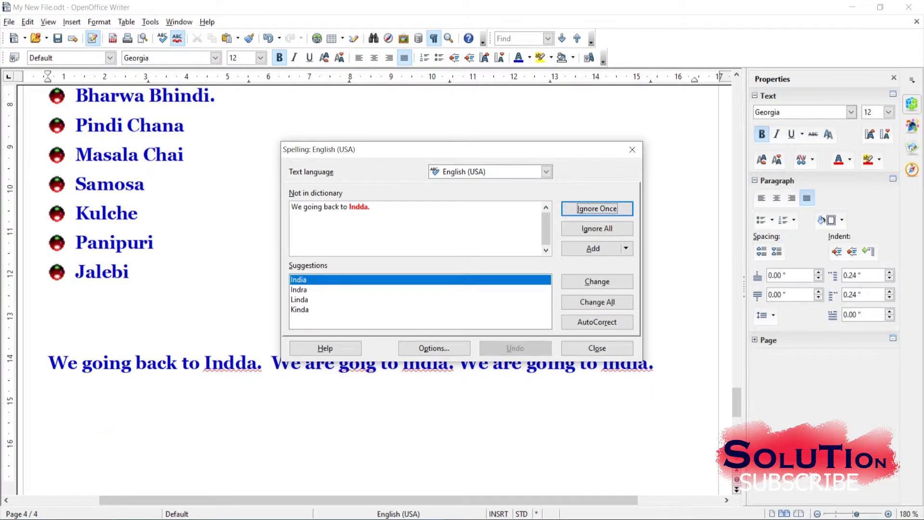
Correct "Indda" to the suggested "India" in the sentence below the list, select the corrected word, and close the spelling check
{"action": "key", "text": "Down"}
{"action": "key", "text": "Down"}
{"action": "key", "text": "Down"}
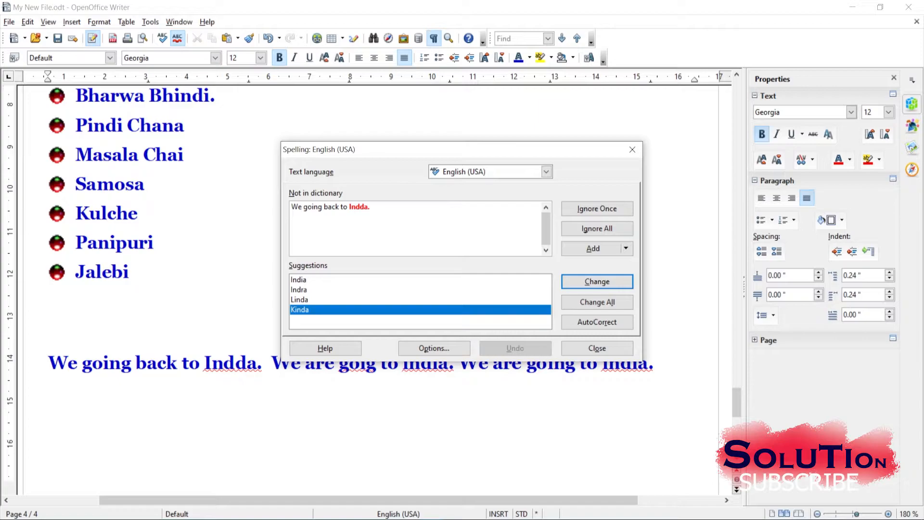
{"action": "left_click", "coordinate": [299, 280]}
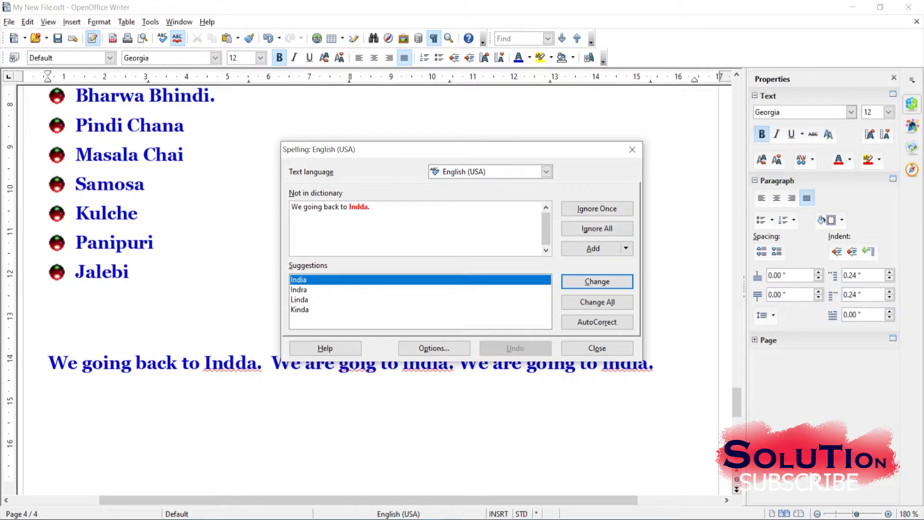
{"action": "key", "text": "Down"}
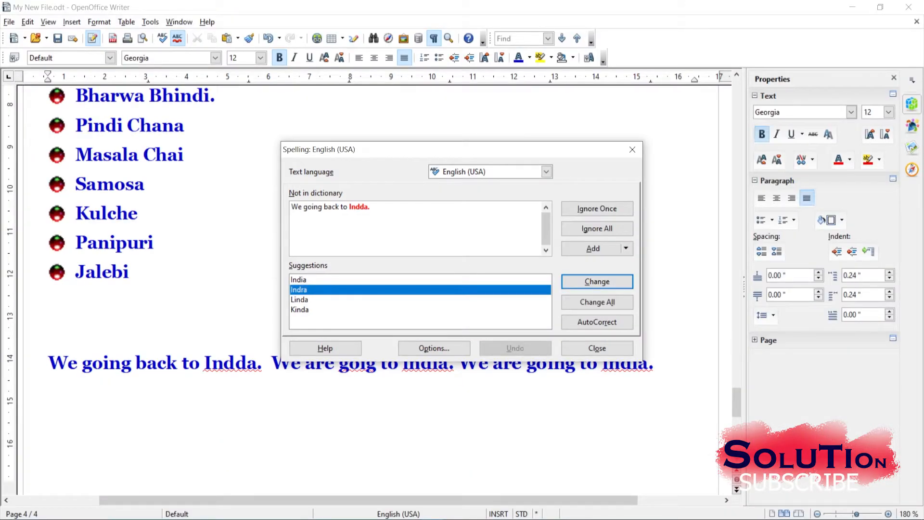
{"action": "key", "text": "Up"}
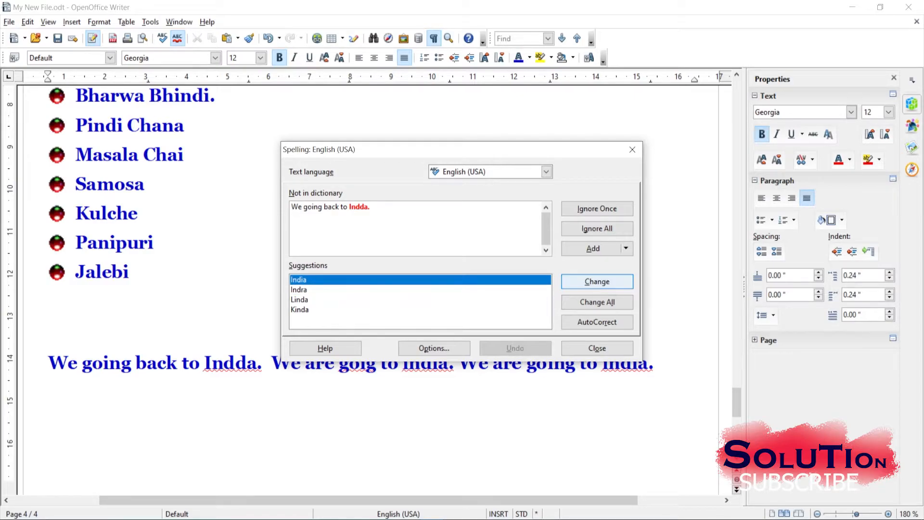
{"action": "left_click", "coordinate": [597, 281]}
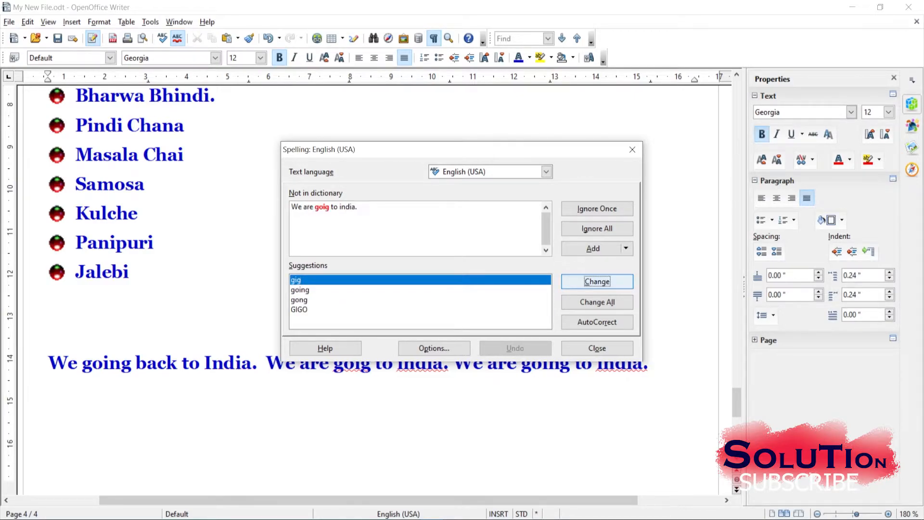
{"action": "double_click", "coordinate": [227, 363]}
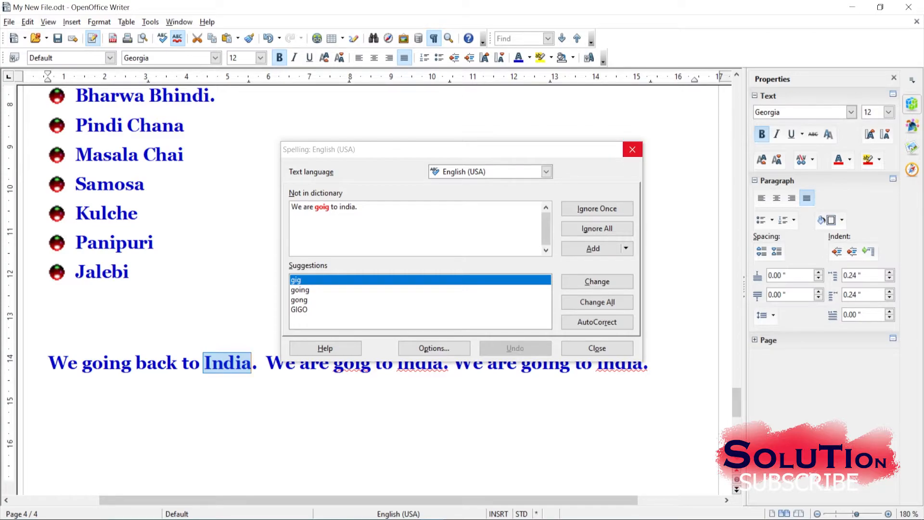
{"action": "left_click", "coordinate": [632, 150]}
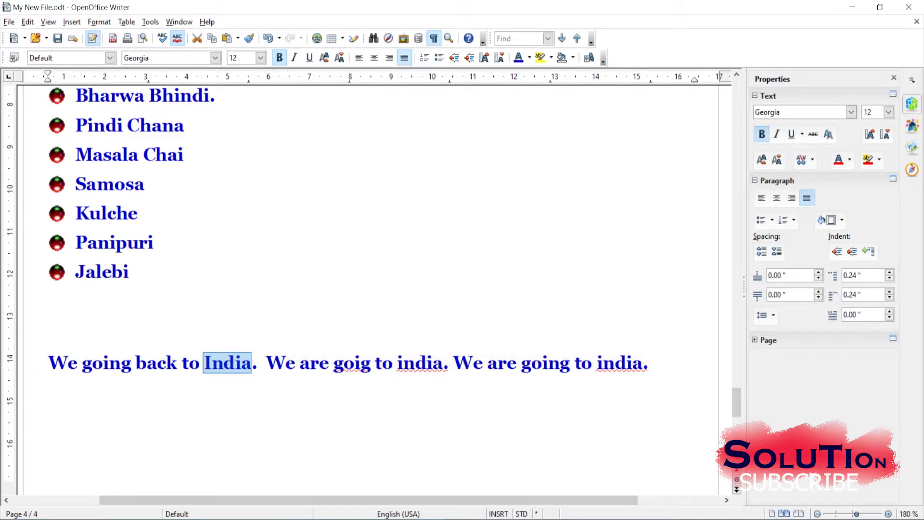
Review the spelling suggestions for "goig" in the second sentence and replace it with "going"
{"action": "scroll", "coordinate": [366, 284], "scroll_direction": "down", "scroll_amount": 1}
{"action": "left_click", "coordinate": [361, 308]}
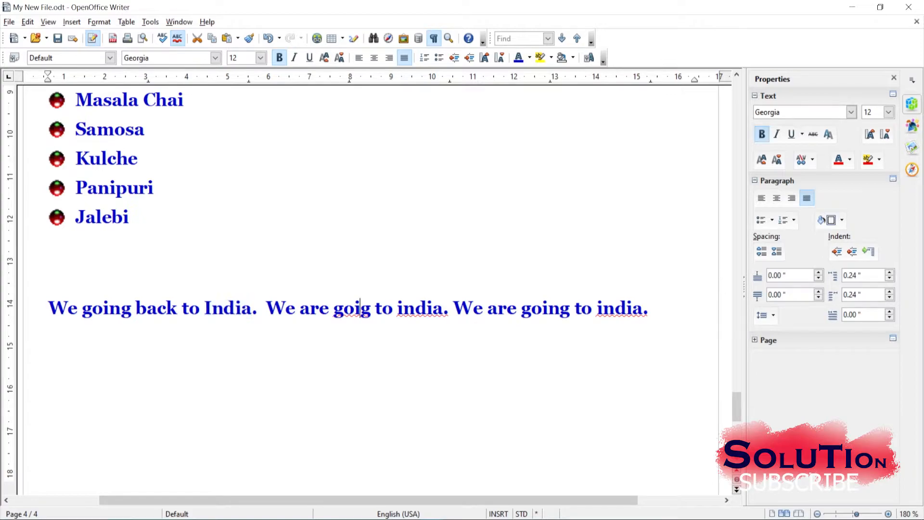
{"action": "right_click", "coordinate": [360, 308]}
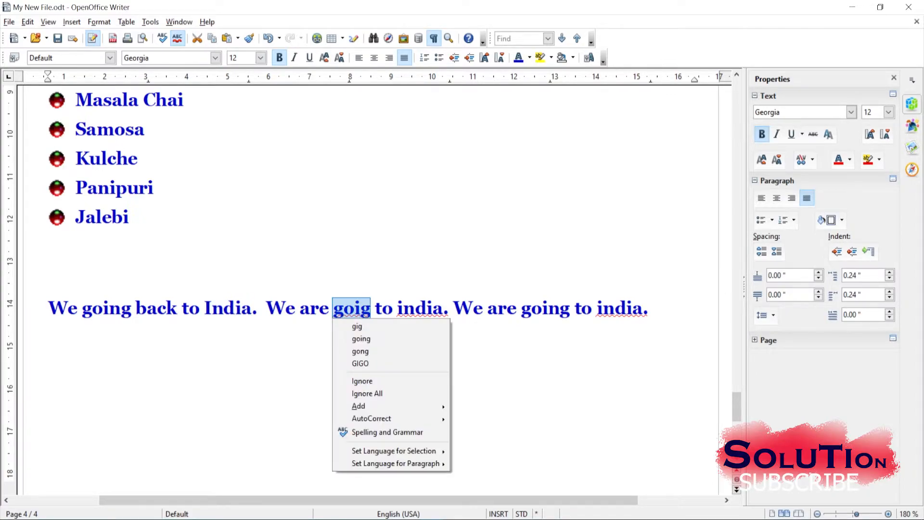
{"action": "key", "text": "Down"}
{"action": "key", "text": "Down"}
{"action": "key", "text": "Down"}
{"action": "key", "text": "Down"}
{"action": "key", "text": "Up"}
{"action": "key", "text": "Down"}
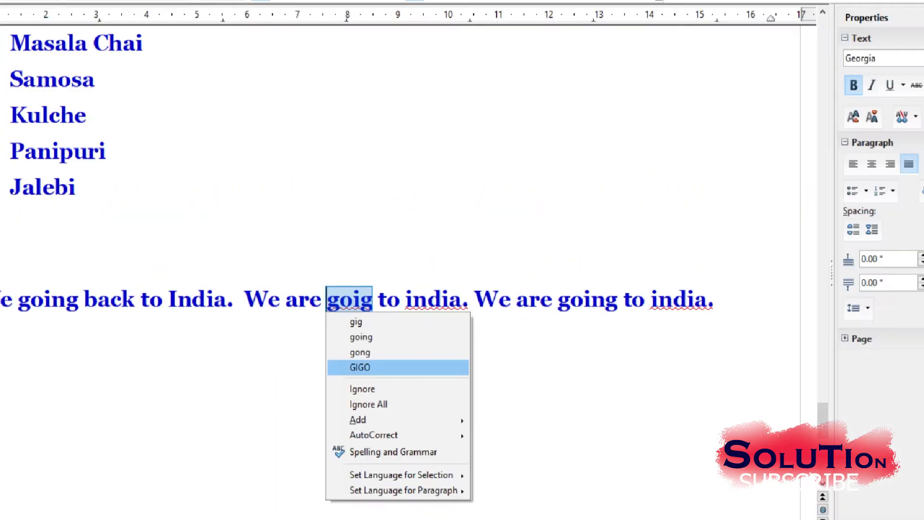
{"action": "key", "text": "Escape"}
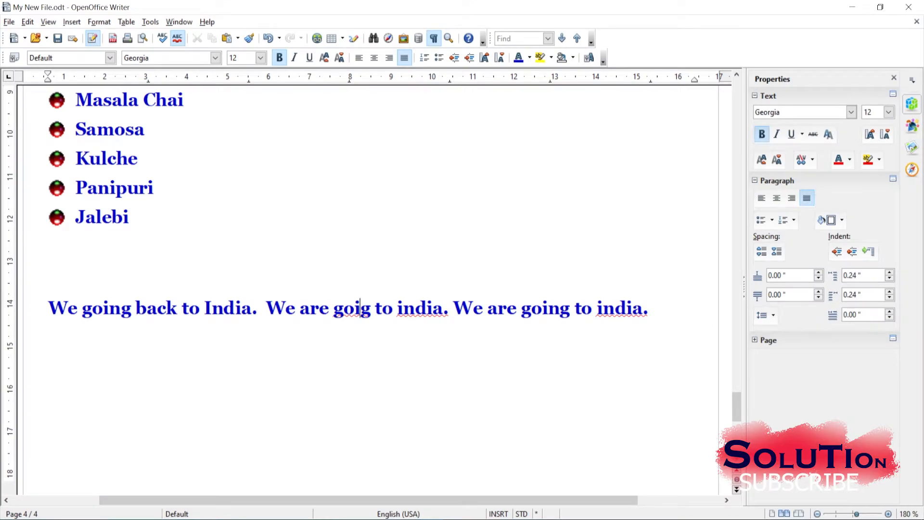
{"action": "key", "text": "shift+F10"}
{"action": "key", "text": "Down"}
{"action": "key", "text": "Return"}
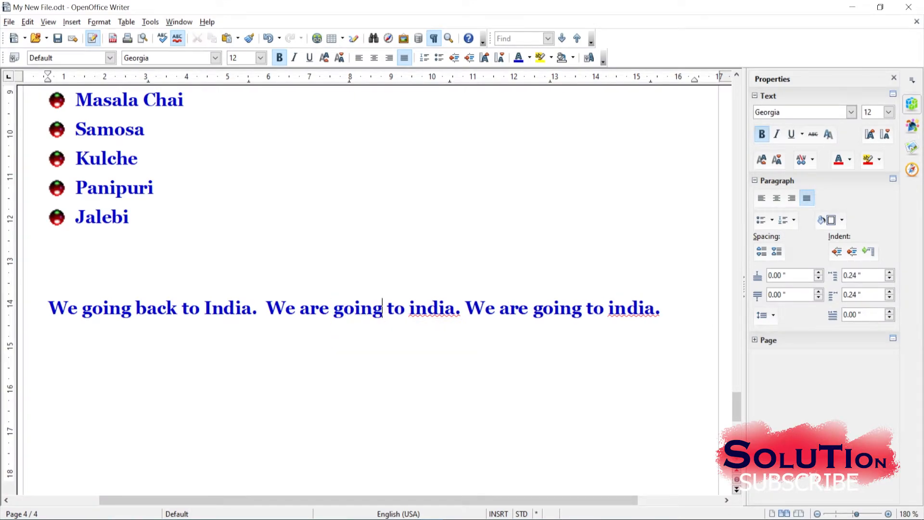
Correct "india" to the suggested "India" in the second and third sentences, and end the spelling check
{"action": "right_click", "coordinate": [435, 308]}
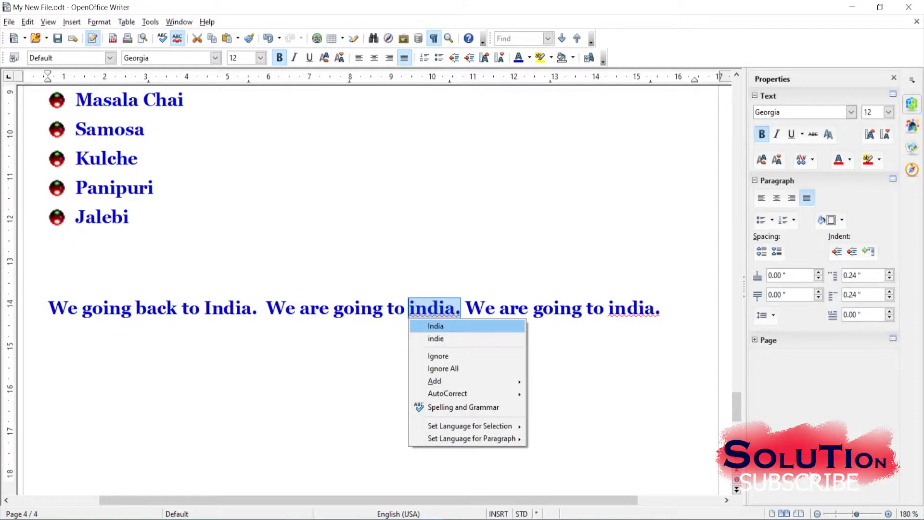
{"action": "key", "text": "Return"}
{"action": "left_click", "coordinate": [628, 308]}
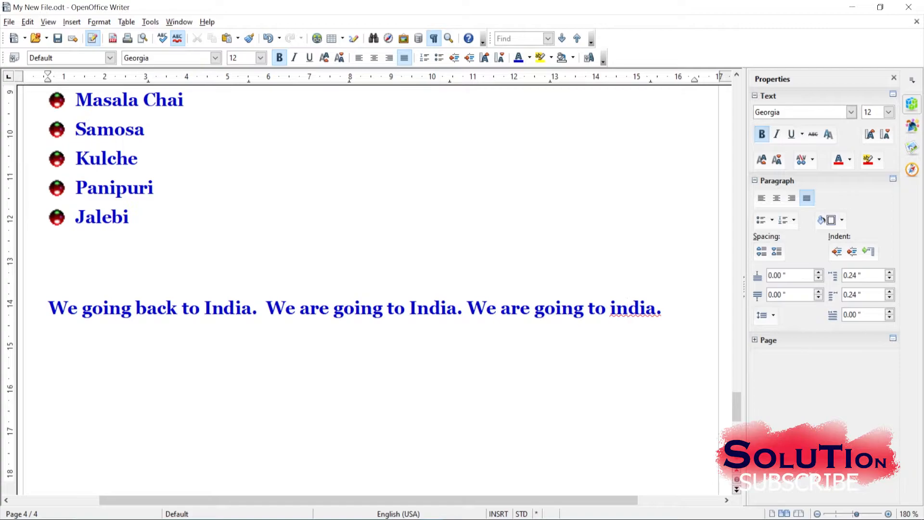
{"action": "key", "text": "F7"}
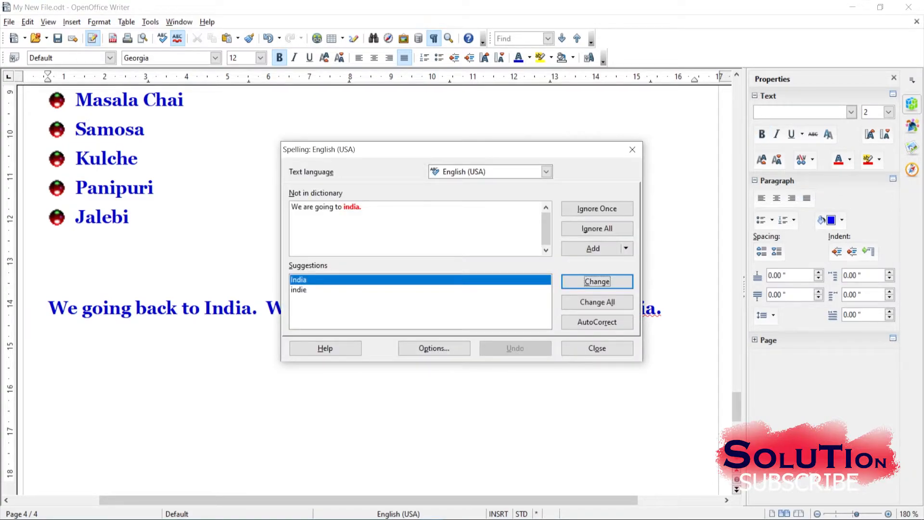
{"action": "left_click_drag", "start_coordinate": [434, 149], "coordinate": [436, 67]}
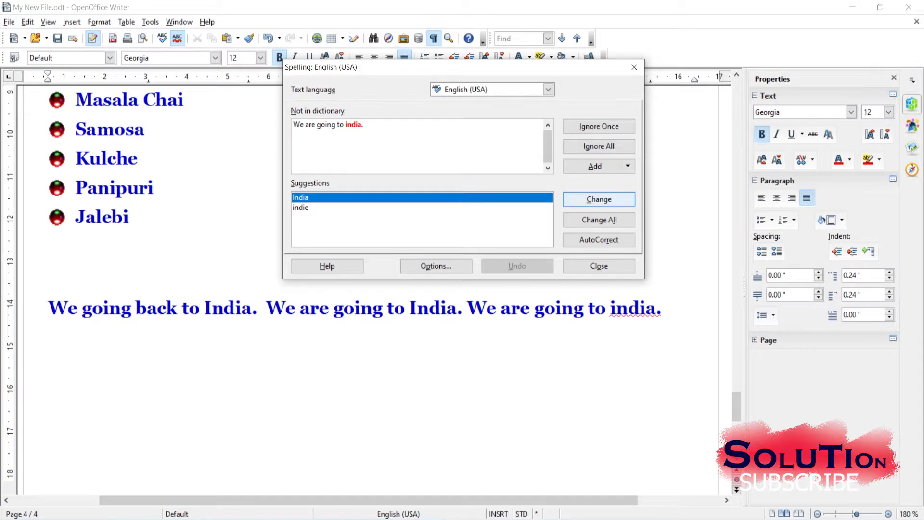
{"action": "key", "text": "Return"}
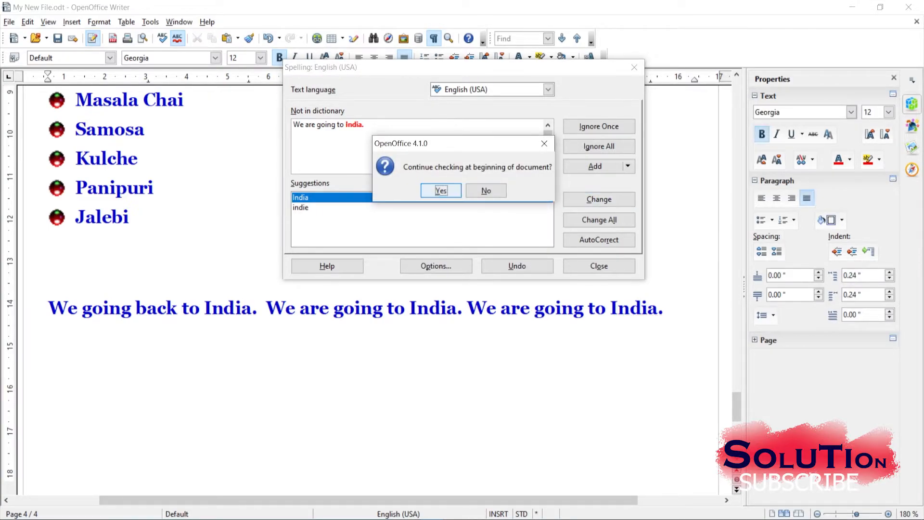
{"action": "key", "text": "Return"}
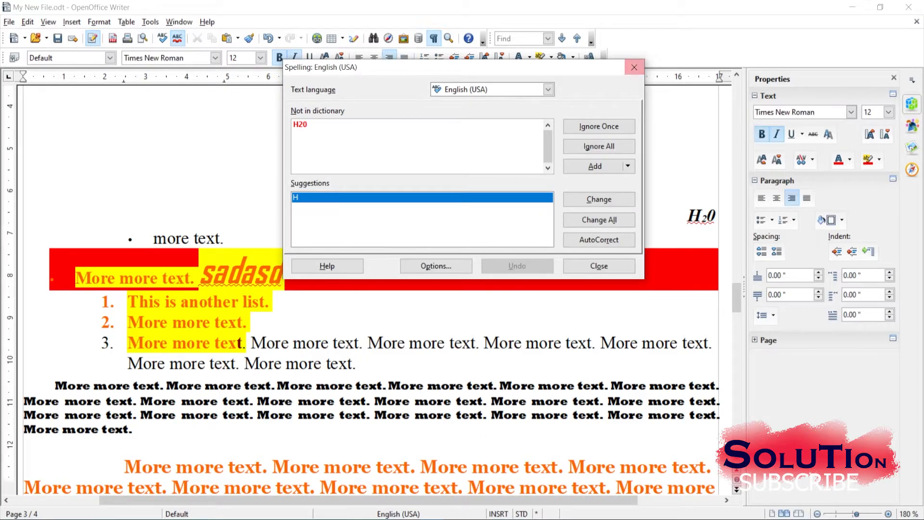
{"action": "key", "text": "Escape"}
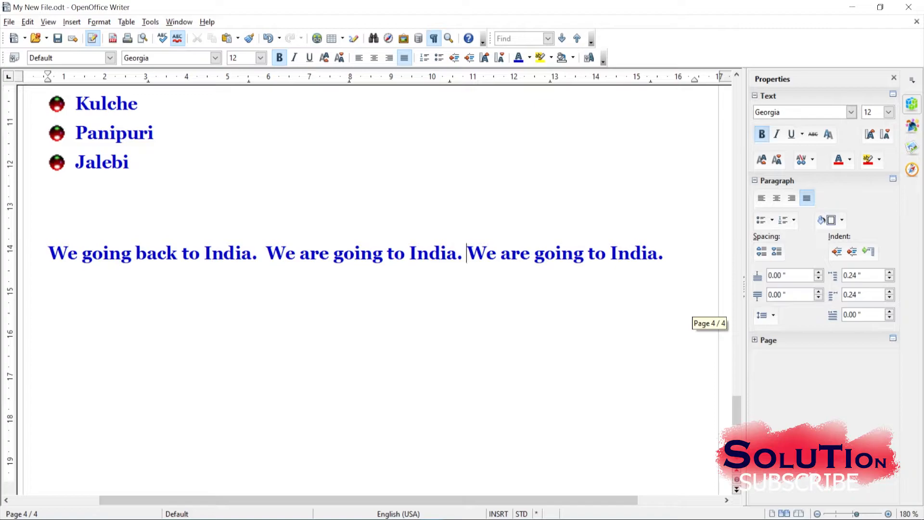
Continue the paragraph below the food list with the text "Unfortunately we a" after the last sentence
{"action": "left_click", "coordinate": [668, 253]}
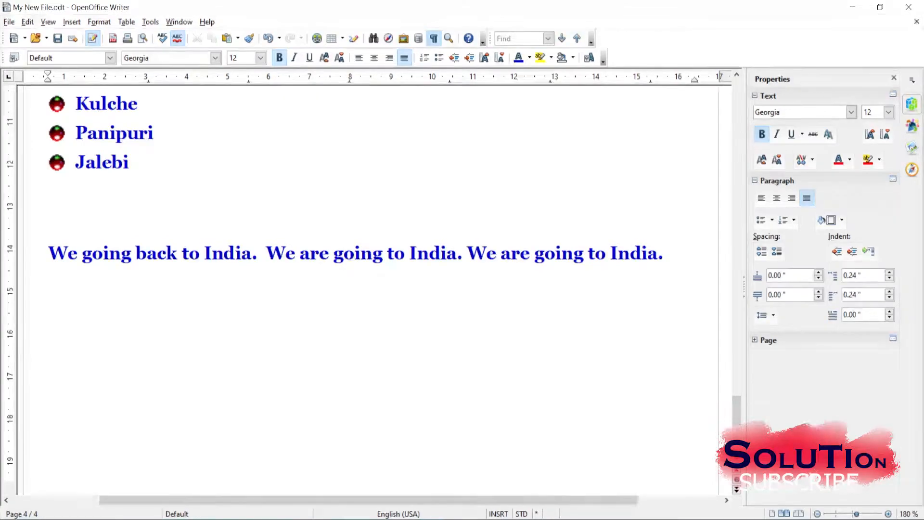
{"action": "type", "text": "Unfor"}
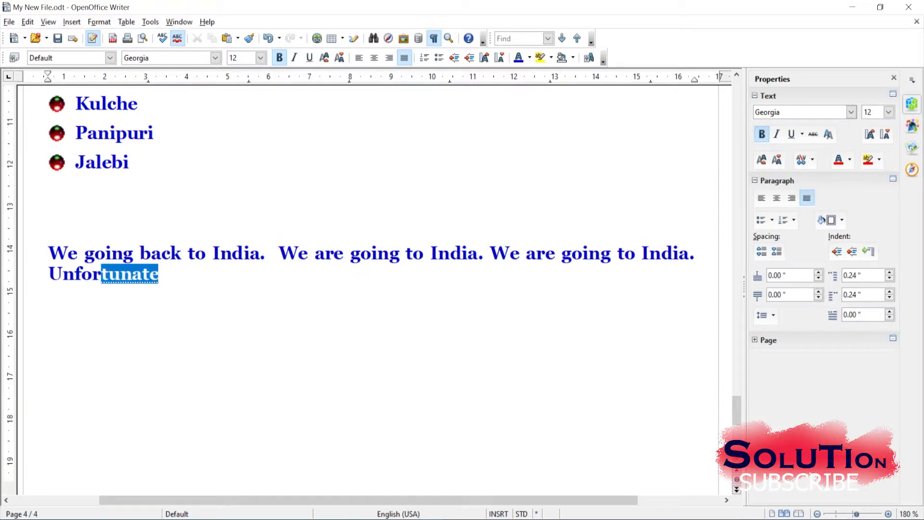
{"action": "key", "text": "Escape"}
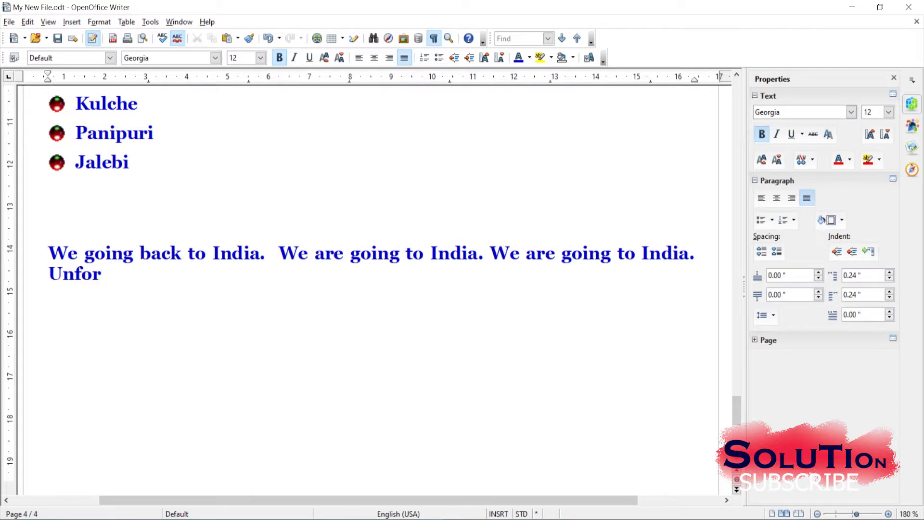
{"action": "type", "text": "tunat"}
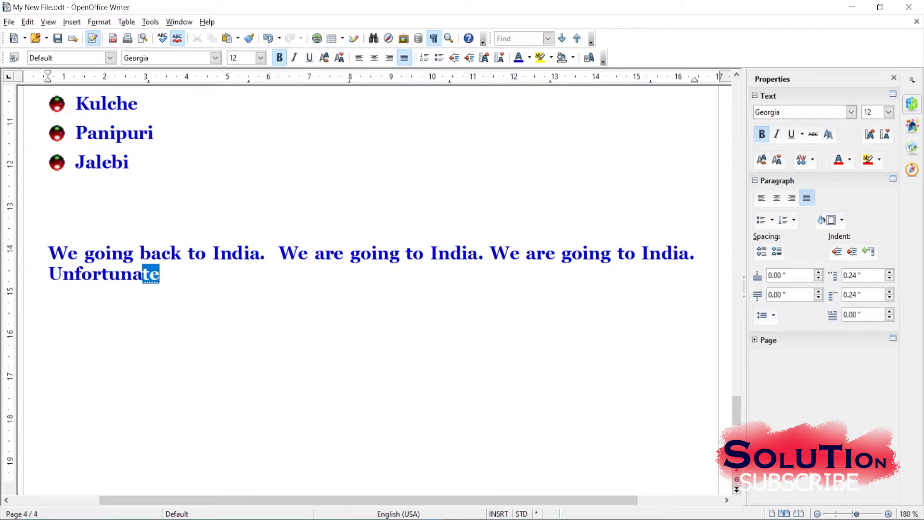
{"action": "type", "text": "e"}
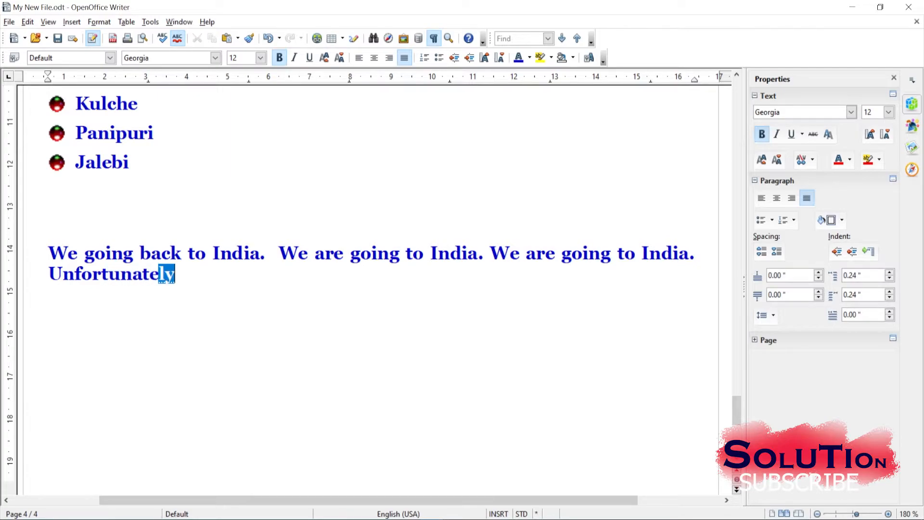
{"action": "type", "text": "ly we ae"}
{"action": "key", "text": "BackSpace"}
{"action": "key", "text": "BackSpace"}
{"action": "type", "text": "re"}
{"action": "key", "text": "BackSpace"}
{"action": "key", "text": "BackSpace"}
{"action": "type", "text": "a"}
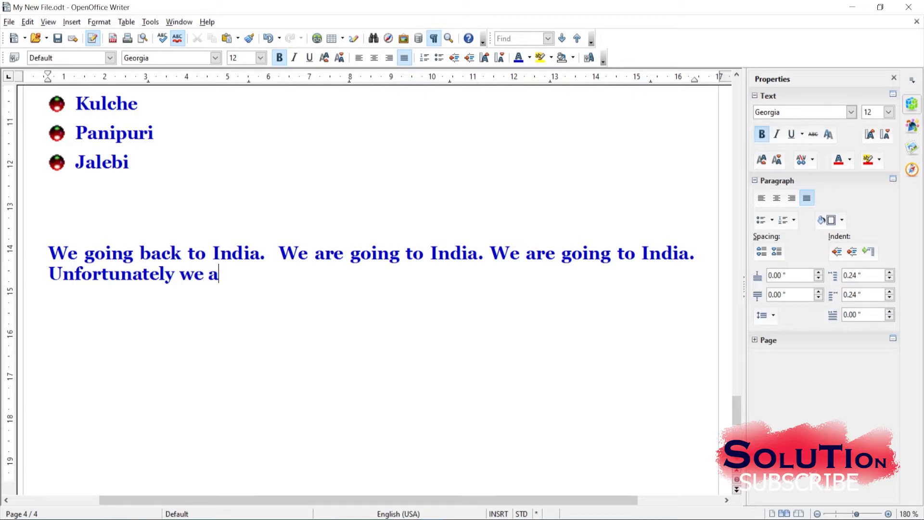
Replace "to India." at the end of the third sentence with a period
{"action": "left_click_drag", "start_coordinate": [617, 253], "coordinate": [695, 254]}
{"action": "key", "text": "BackSpace"}
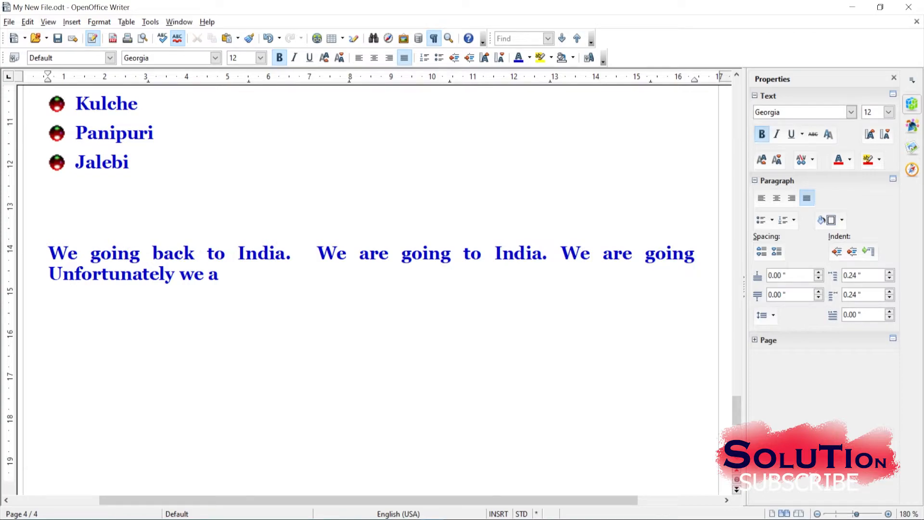
{"action": "type", "text": "."}
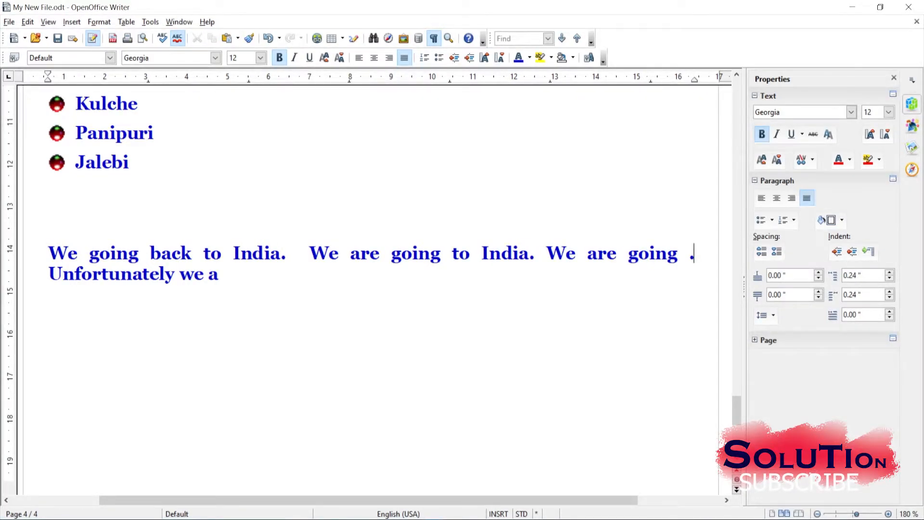
{"action": "key", "text": "Right"}
{"action": "key", "text": "BackSpace"}
Hyphenate the word "Unfortunately" as "Unfortu-nately" using the Hyphenation tool
{"action": "key", "text": "shift+Right"}
{"action": "key", "text": "shift+Right"}
{"action": "key", "text": "shift+Right"}
{"action": "key", "text": "shift+Right"}
{"action": "key", "text": "shift+Right"}
{"action": "key", "text": "shift+Right"}
{"action": "key", "text": "shift+Right"}
{"action": "key", "text": "shift+Right"}
{"action": "key", "text": "shift+Right"}
{"action": "key", "text": "shift+Right"}
{"action": "key", "text": "shift+Right"}
{"action": "key", "text": "shift+Right"}
{"action": "key", "text": "shift+Right"}
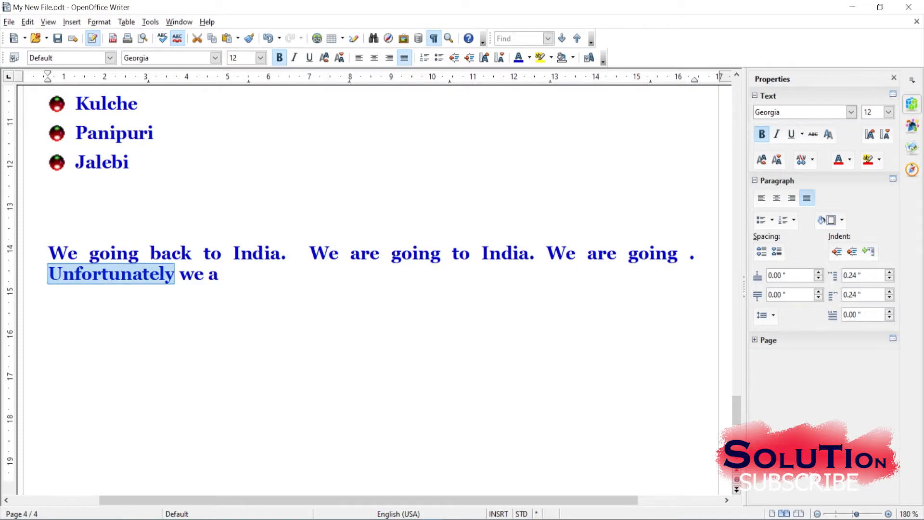
{"action": "left_click", "coordinate": [150, 22]}
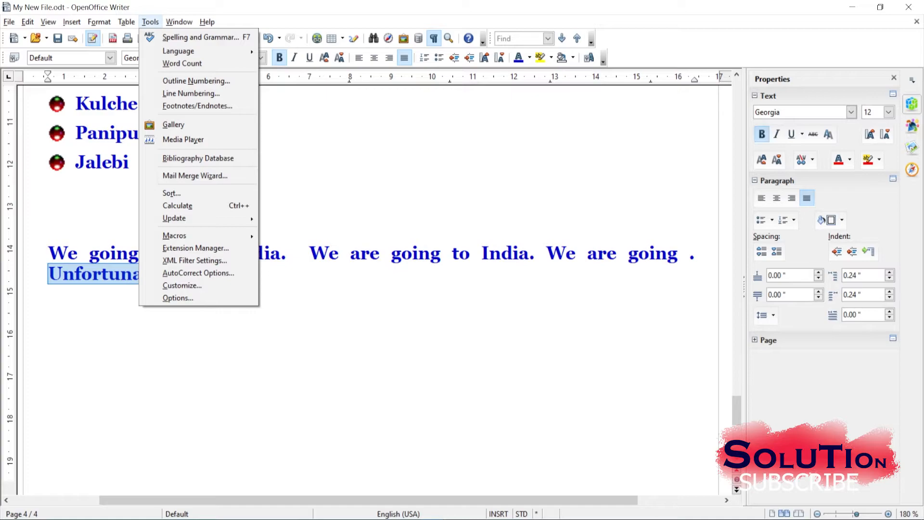
{"action": "mouse_move", "coordinate": [179, 51]}
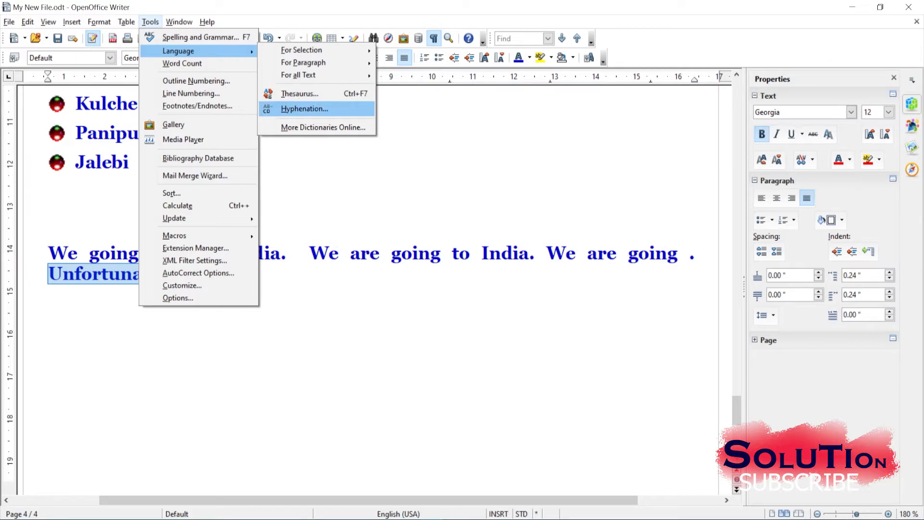
{"action": "left_click", "coordinate": [305, 108]}
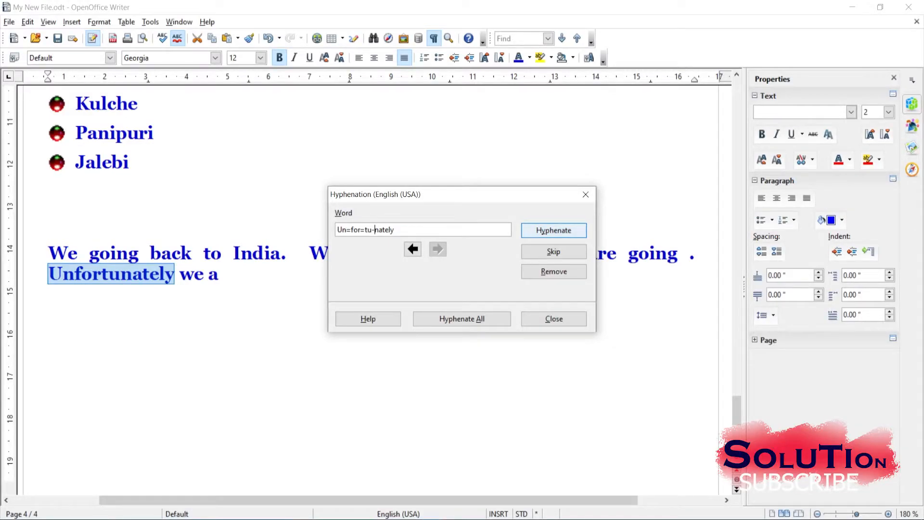
{"action": "key", "text": "Return"}
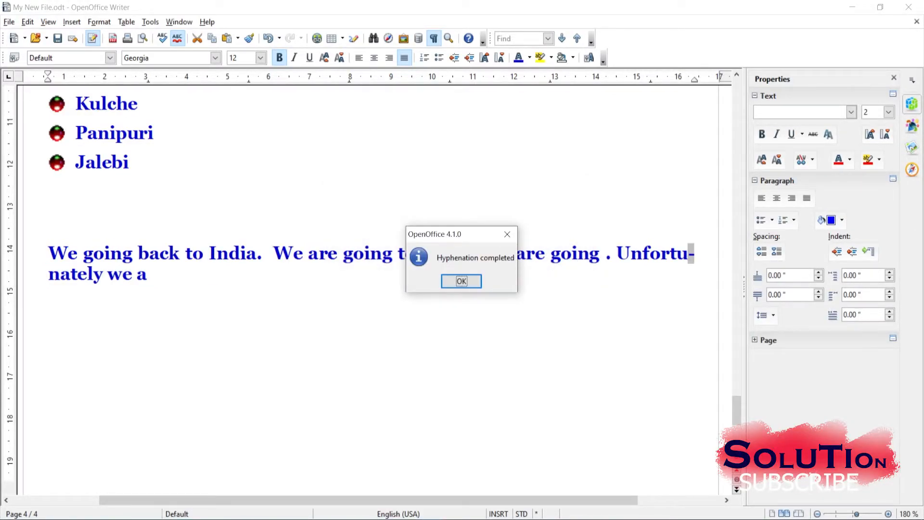
{"action": "key", "text": "Return"}
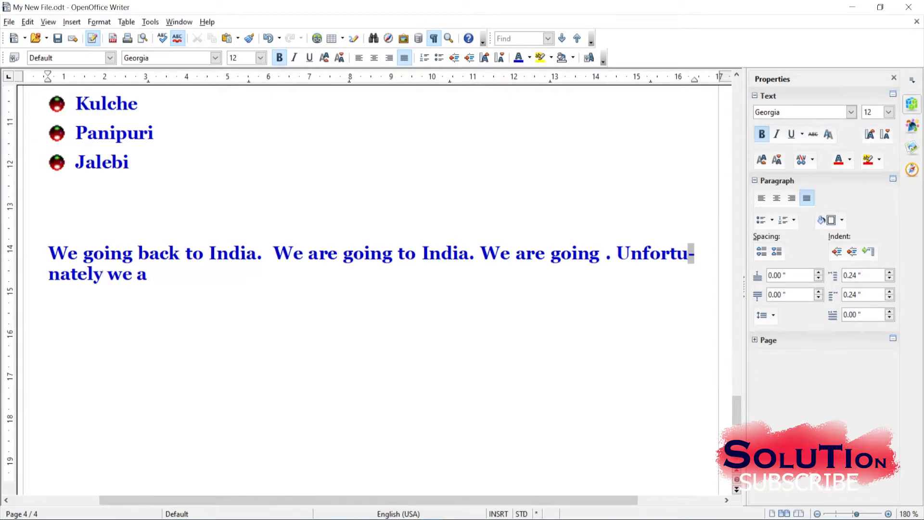
Look up alternatives for "going" in the second sentence in the Thesaurus, trying "departure", and move the dialog off the text
{"action": "double_click", "coordinate": [368, 254]}
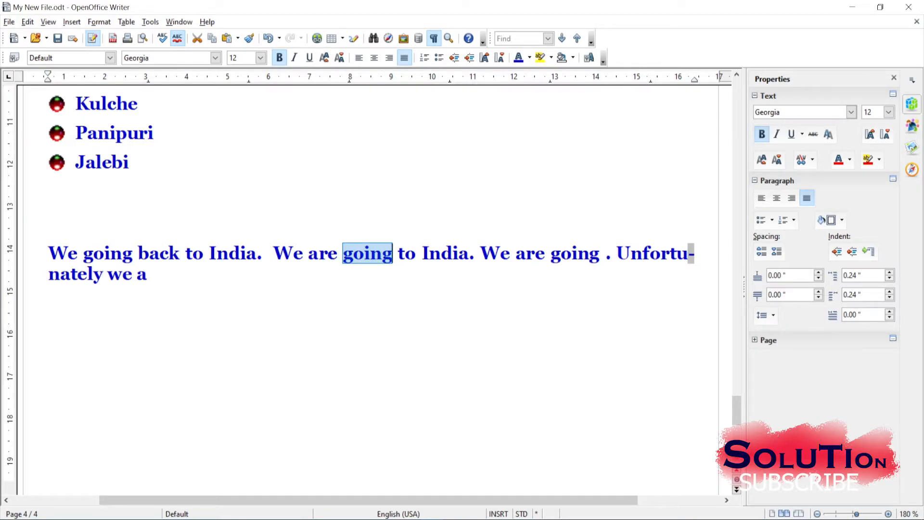
{"action": "left_click", "coordinate": [151, 21]}
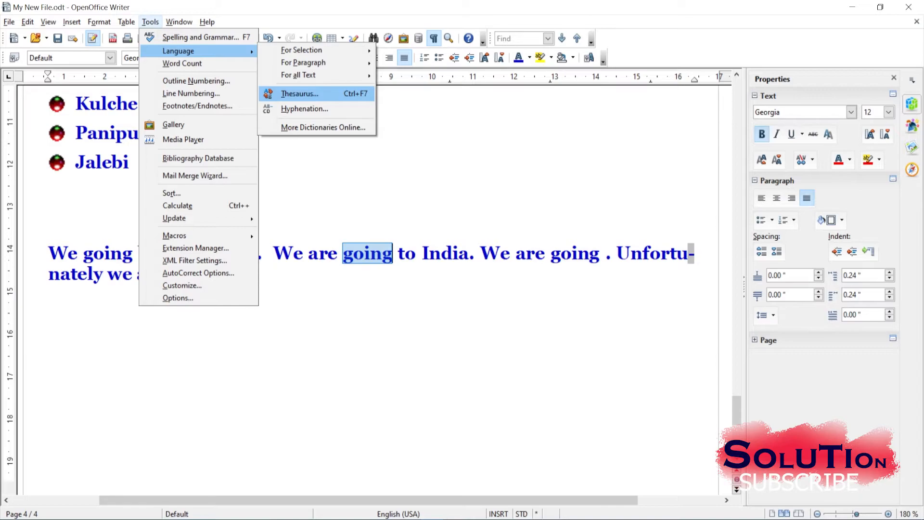
{"action": "left_click", "coordinate": [299, 94]}
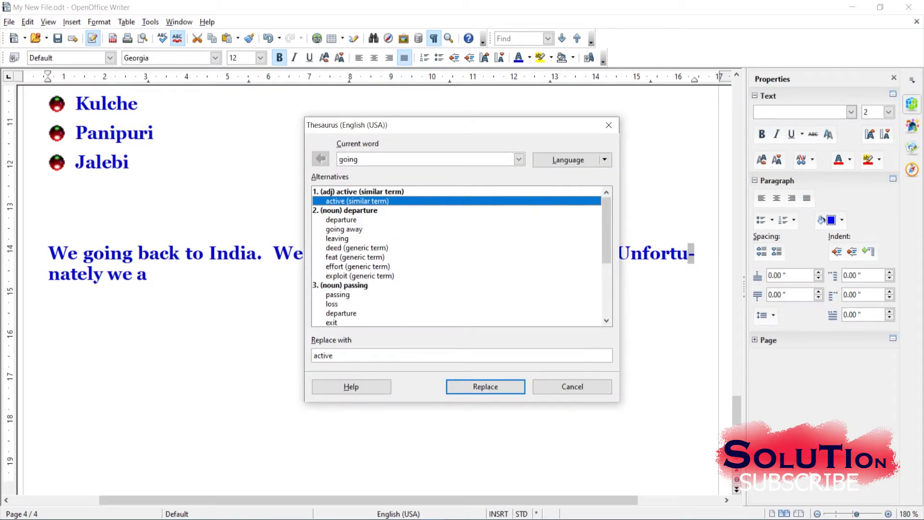
{"action": "scroll", "coordinate": [458, 255], "scroll_direction": "down", "scroll_amount": 1}
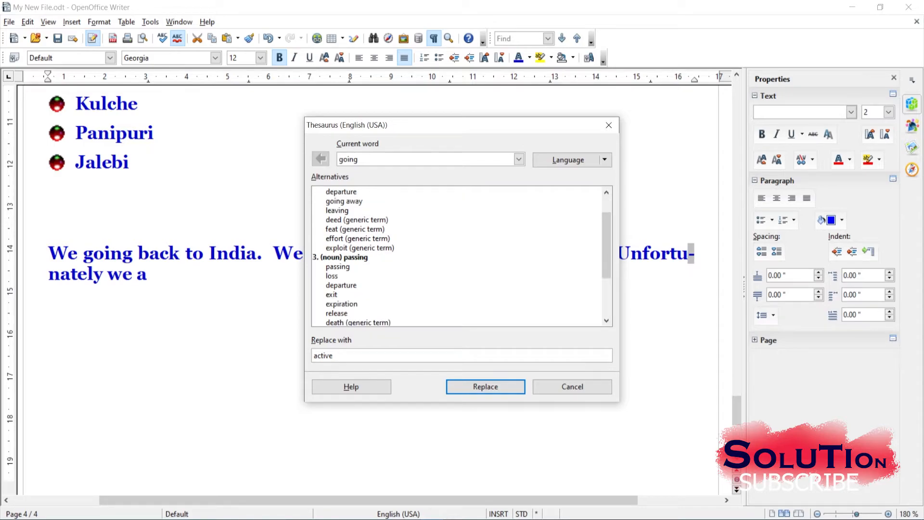
{"action": "scroll", "coordinate": [457, 255], "scroll_direction": "down", "scroll_amount": 3}
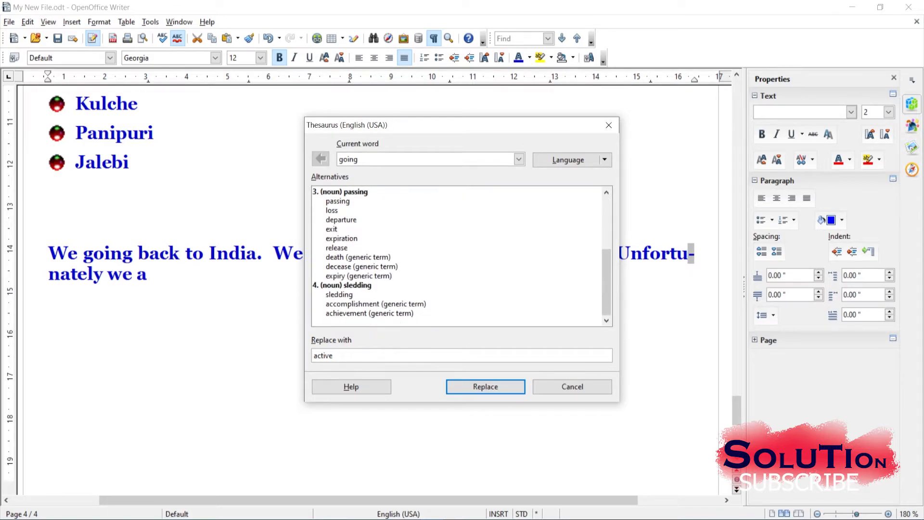
{"action": "scroll", "coordinate": [457, 255], "scroll_direction": "up", "scroll_amount": 4}
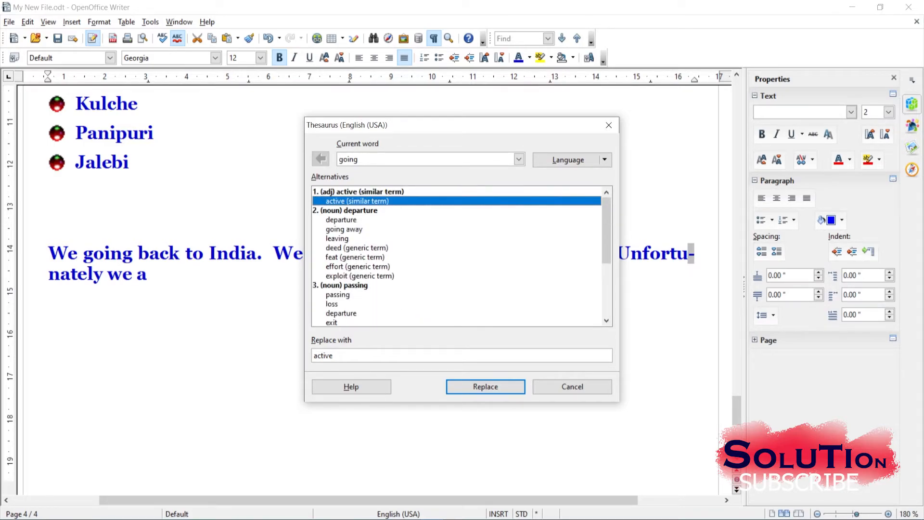
{"action": "left_click", "coordinate": [342, 220]}
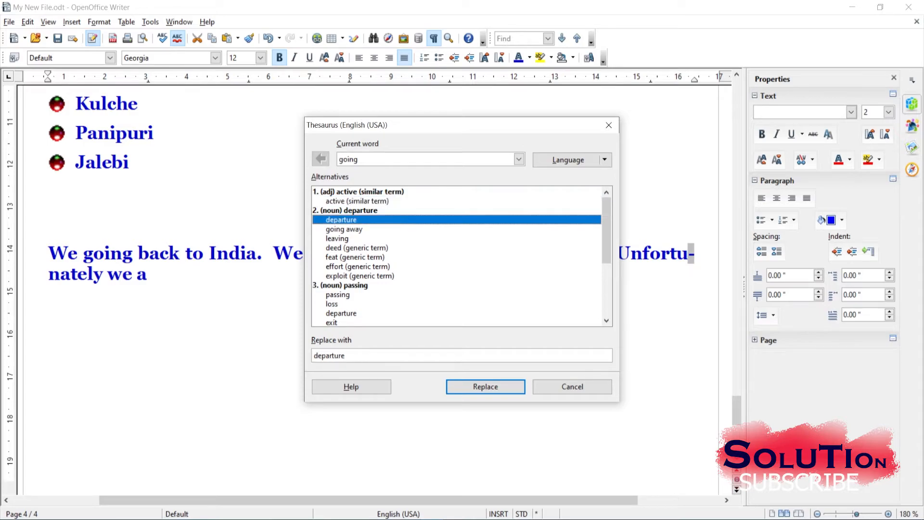
{"action": "left_click_drag", "start_coordinate": [457, 125], "coordinate": [631, 80]}
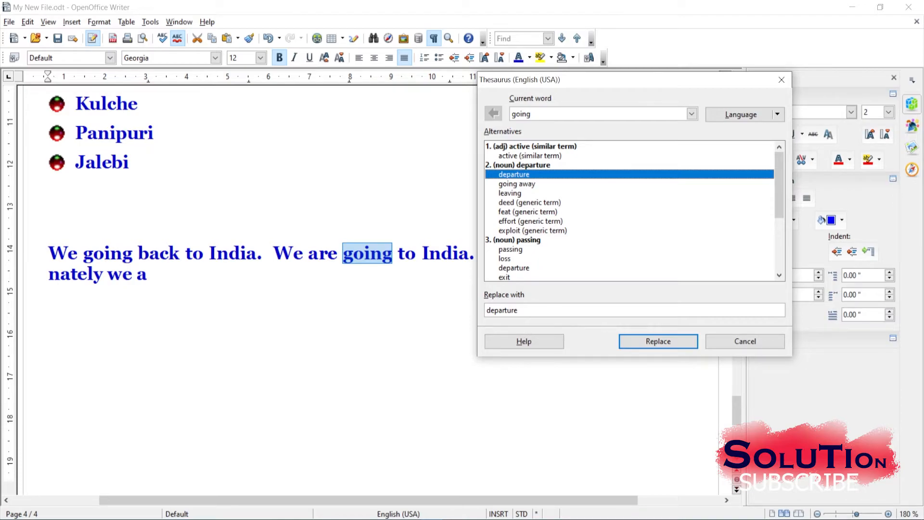
Compare the alternatives "leaving" and "going away", and replace "going" in the second sentence with "leaving"
{"action": "left_click", "coordinate": [511, 193]}
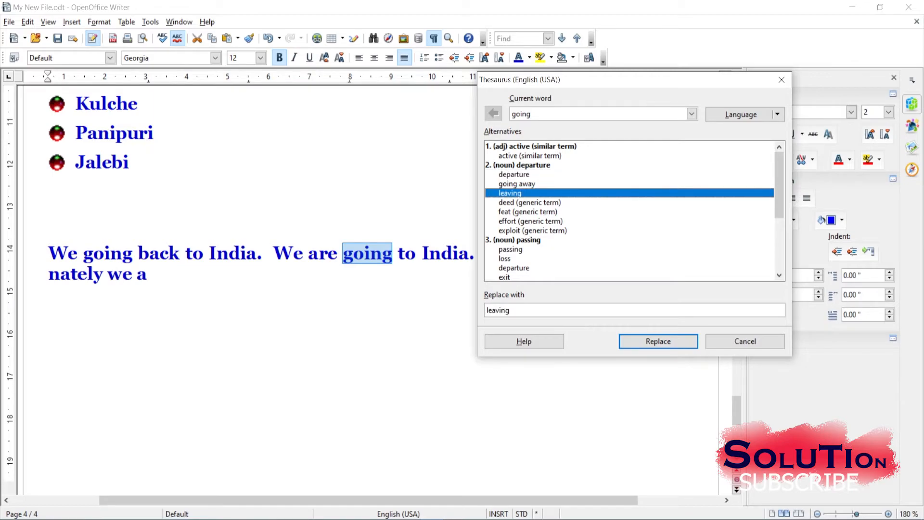
{"action": "left_click", "coordinate": [517, 184]}
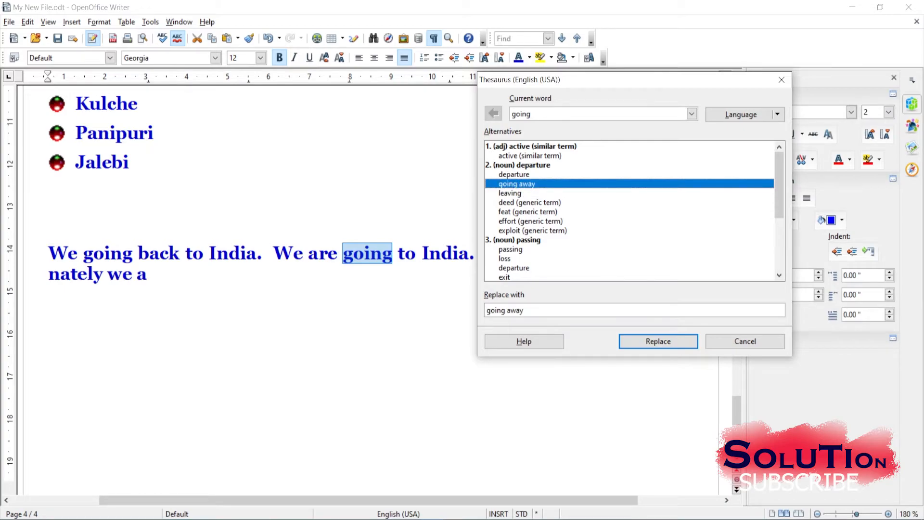
{"action": "left_click", "coordinate": [510, 193]}
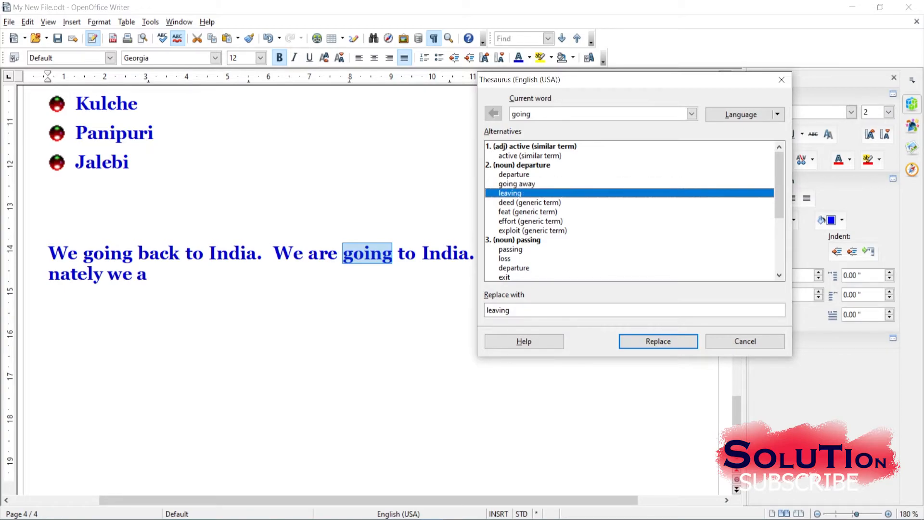
{"action": "scroll", "coordinate": [631, 210], "scroll_direction": "down", "scroll_amount": 3}
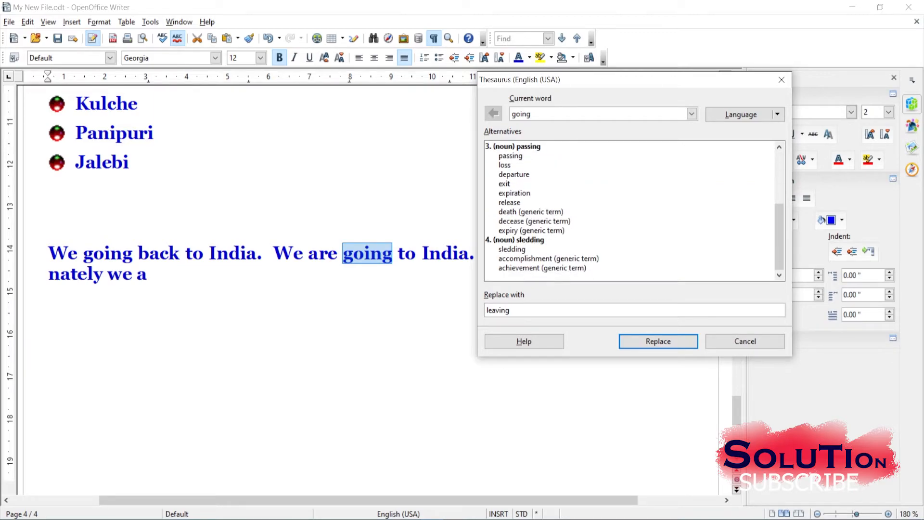
{"action": "scroll", "coordinate": [631, 211], "scroll_direction": "up", "scroll_amount": 3}
{"action": "left_click", "coordinate": [692, 114]}
{"action": "left_click", "coordinate": [692, 114]}
{"action": "scroll", "coordinate": [631, 211], "scroll_direction": "down", "scroll_amount": 1}
{"action": "scroll", "coordinate": [631, 211], "scroll_direction": "down", "scroll_amount": 2}
{"action": "scroll", "coordinate": [631, 211], "scroll_direction": "up", "scroll_amount": 3}
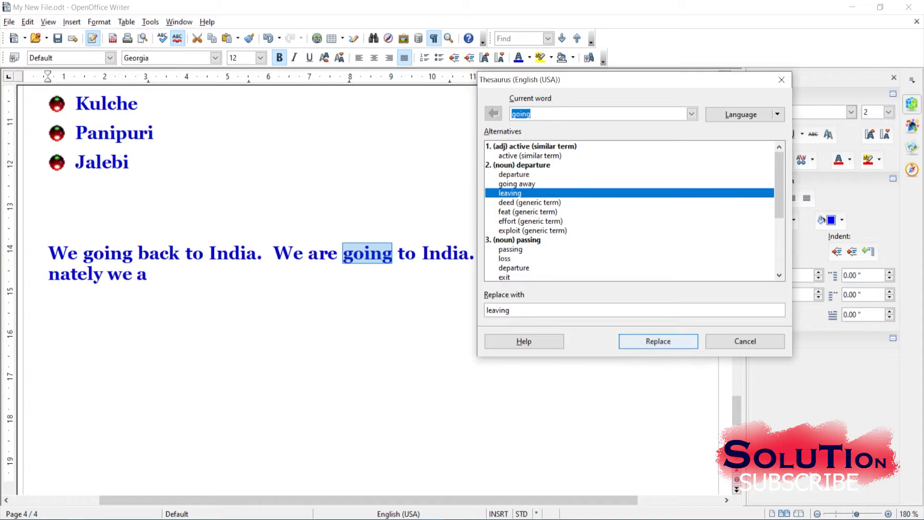
{"action": "left_click", "coordinate": [659, 341]}
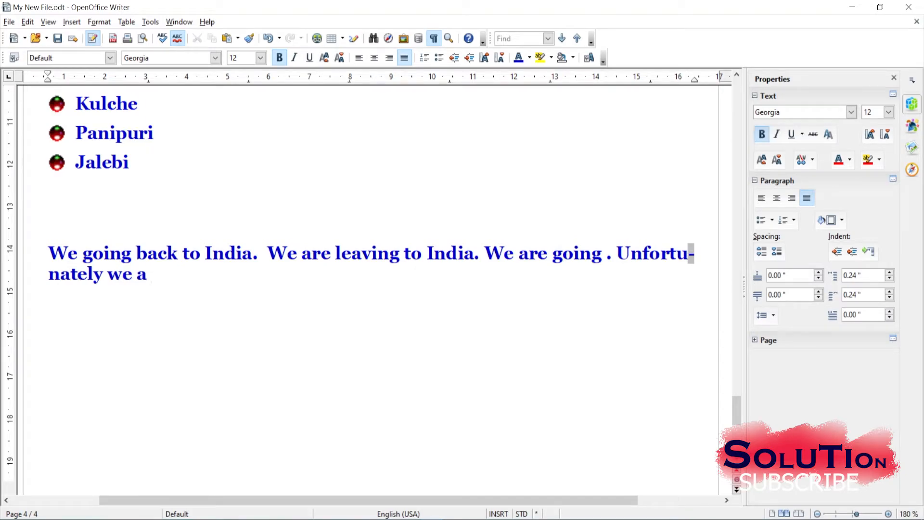
Review the available AutoCorrect commands, including the While Typing option
{"action": "key", "text": "alt+t"}
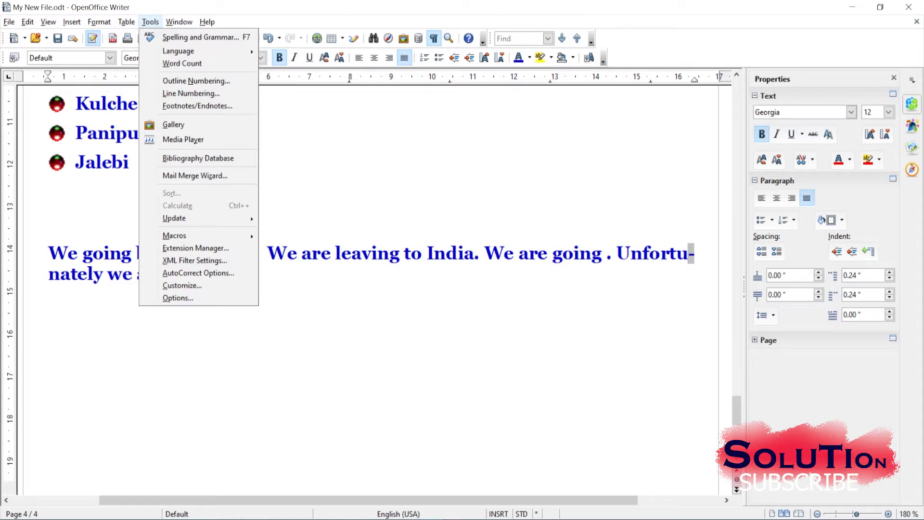
{"action": "key", "text": "Right"}
{"action": "key", "text": "Left"}
{"action": "key", "text": "Left"}
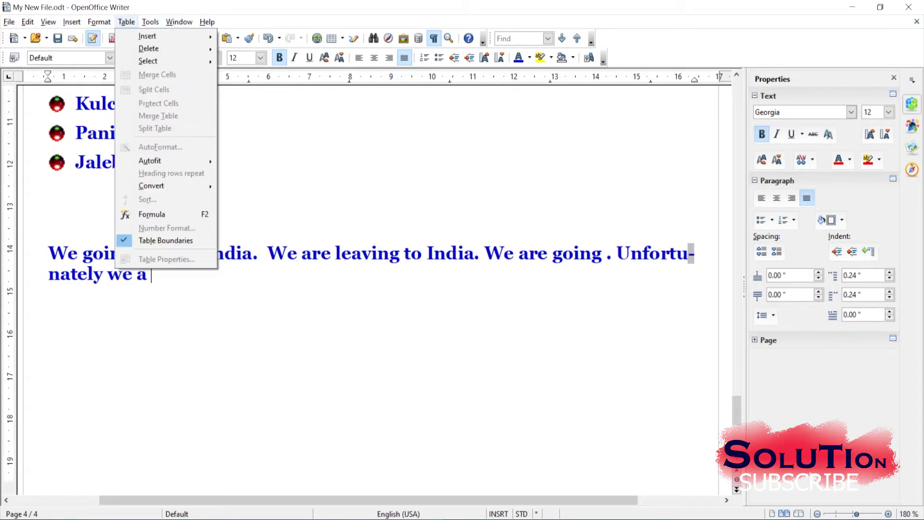
{"action": "key", "text": "Left"}
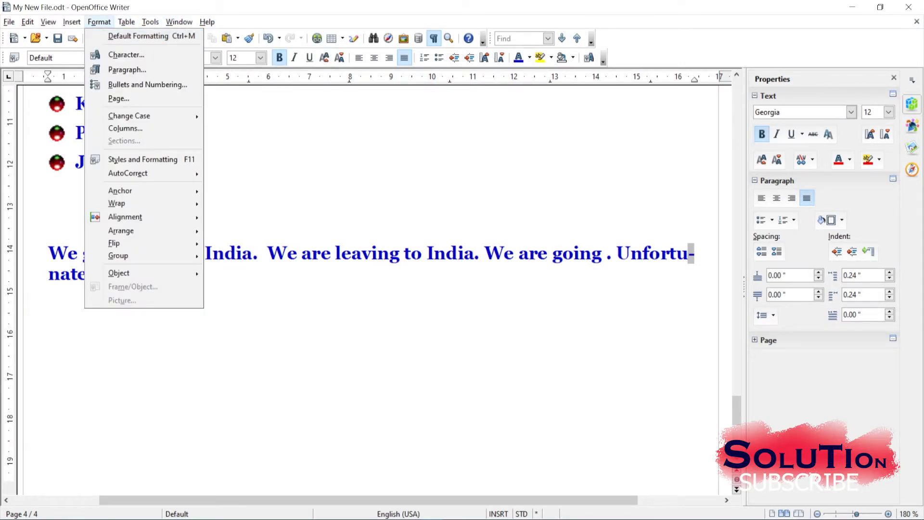
{"action": "mouse_move", "coordinate": [143, 173]}
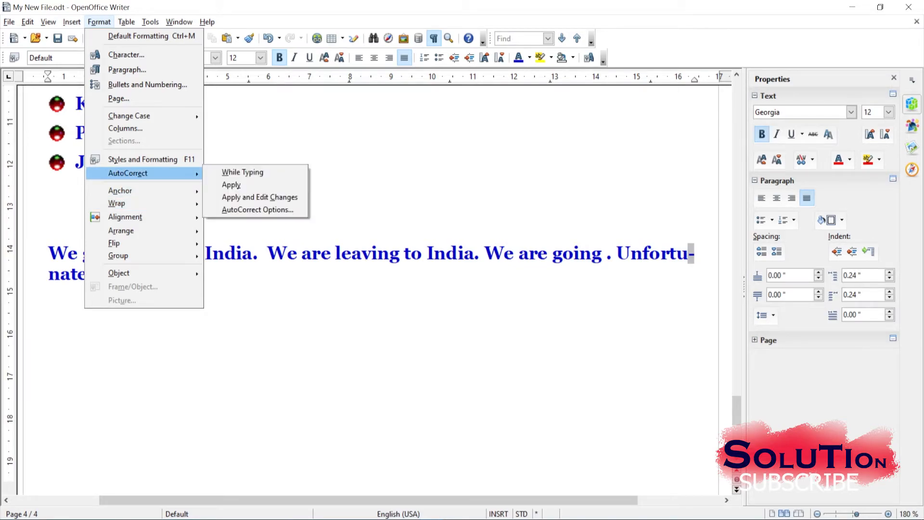
{"action": "key", "text": "Right"}
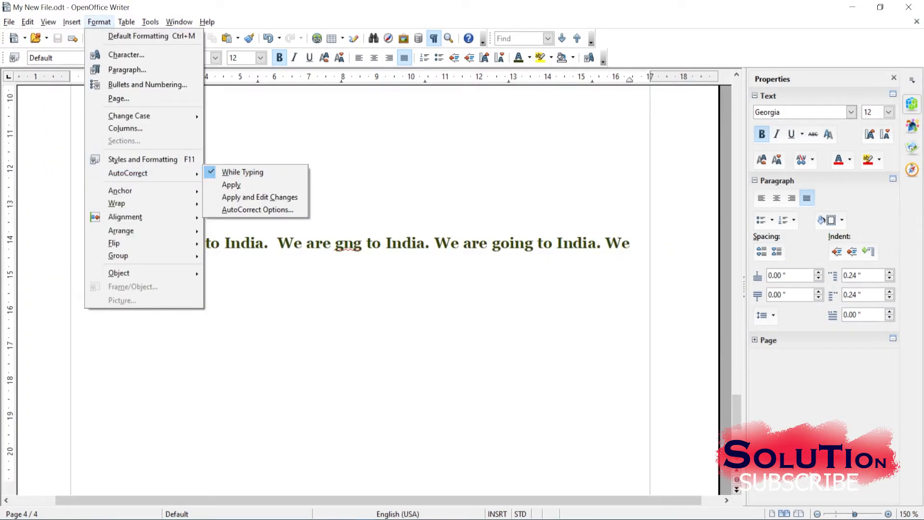
{"action": "key", "text": "Escape"}
Enter the misspelled word "teh" after "are not" at the end of the paragraph to demonstrate AutoCorrect
{"action": "scroll", "coordinate": [374, 290], "scroll_direction": "up", "scroll_amount": 8}
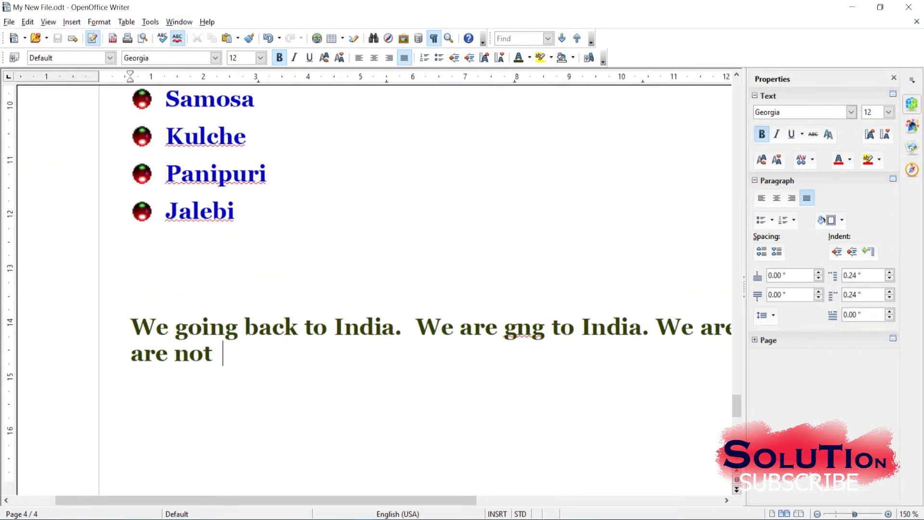
{"action": "key", "text": "BackSpace"}
{"action": "type", "text": "teh"}
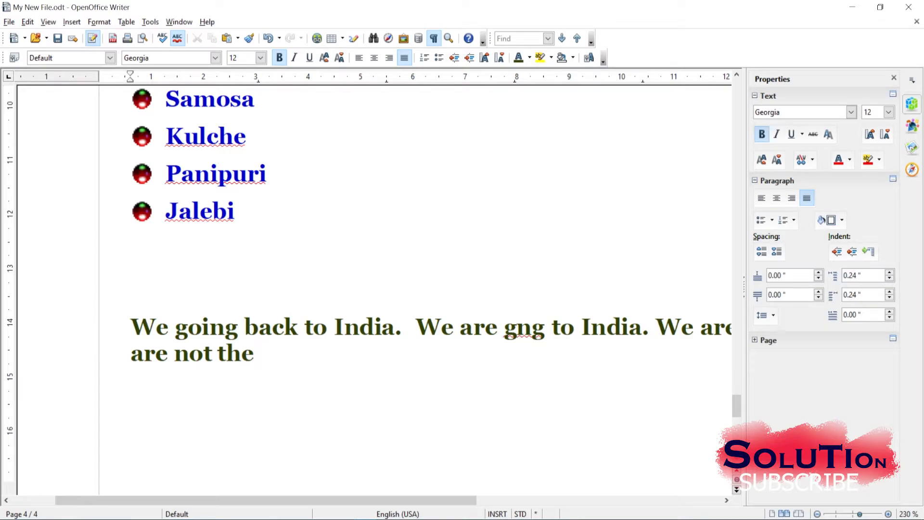
Examine the AutoCorrect replacement list for English (USA), including the "acn" entry and the entries around "allready", and close the dialog
{"action": "scroll", "coordinate": [374, 237], "scroll_direction": "down", "scroll_amount": 3}
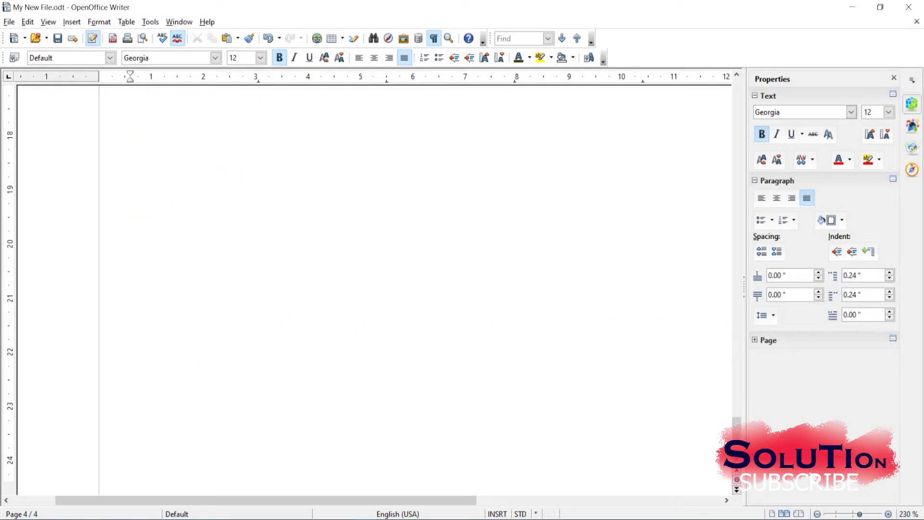
{"action": "scroll", "coordinate": [374, 238], "scroll_direction": "up", "scroll_amount": 3}
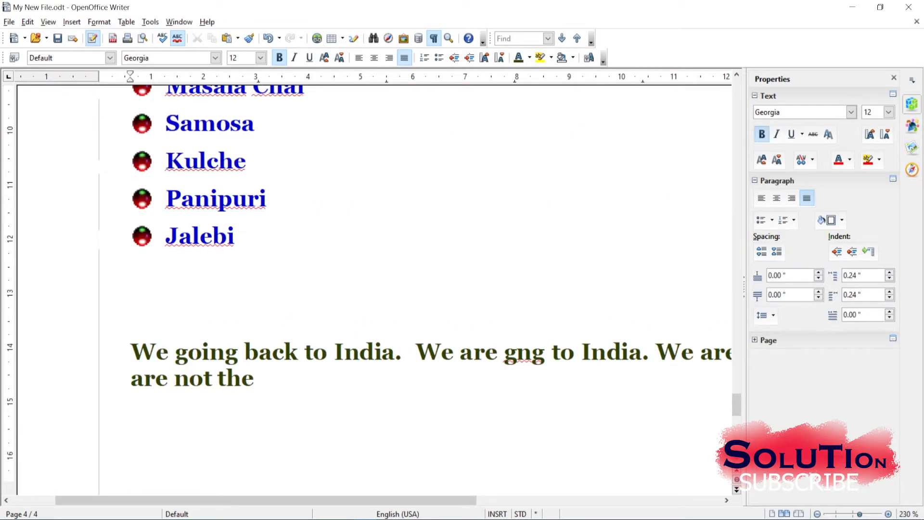
{"action": "left_click", "coordinate": [99, 22]}
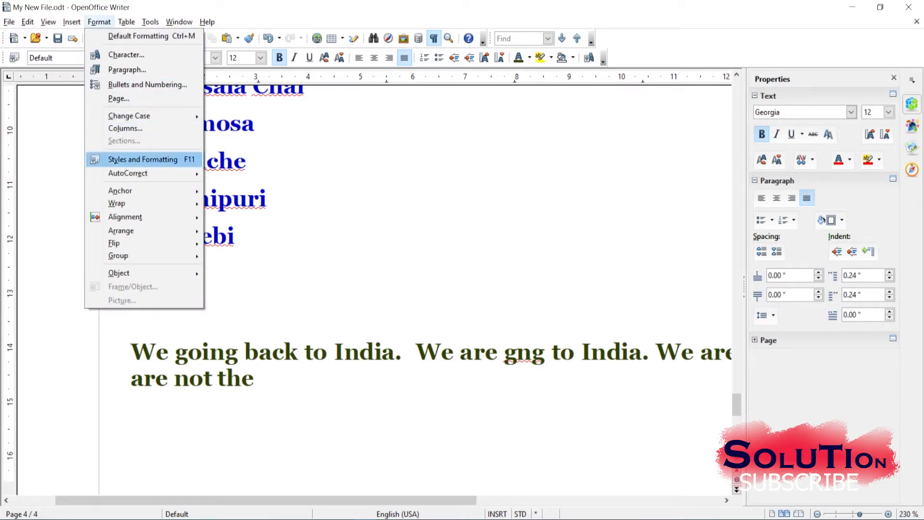
{"action": "mouse_move", "coordinate": [128, 174]}
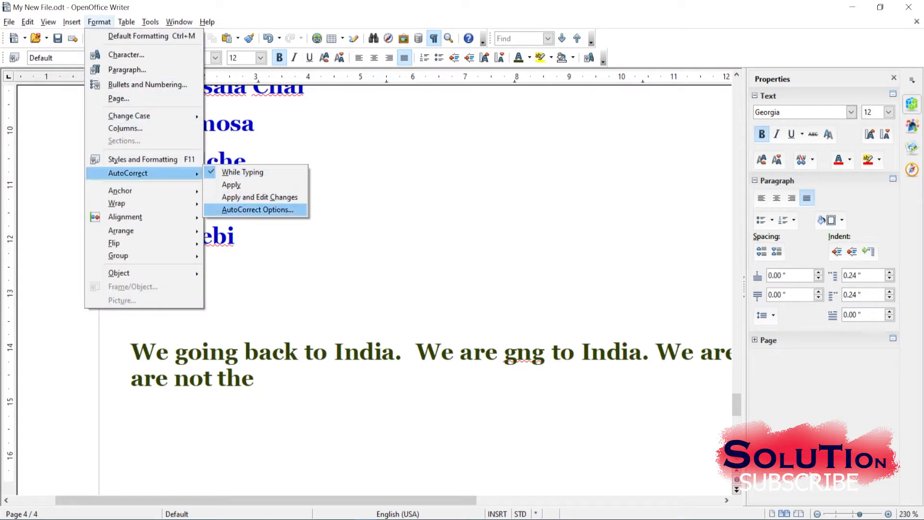
{"action": "key", "text": "Return"}
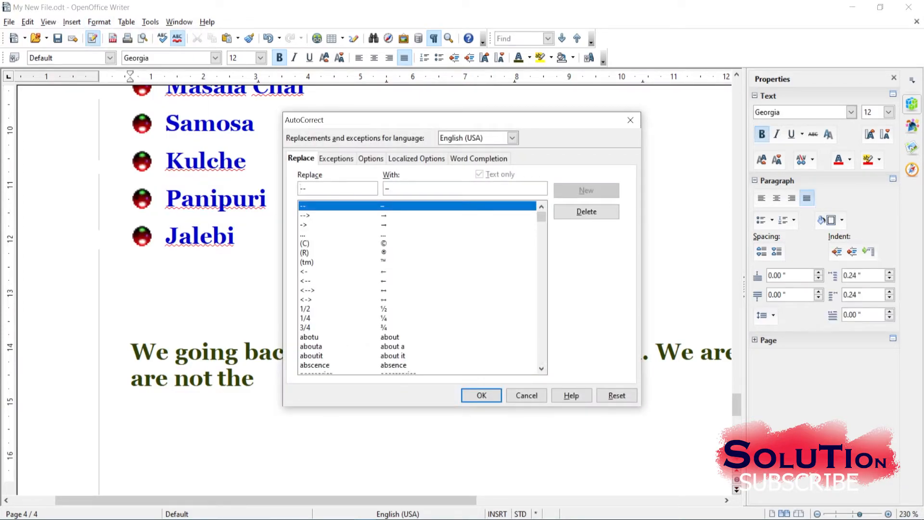
{"action": "scroll", "coordinate": [418, 288], "scroll_direction": "down", "scroll_amount": 5}
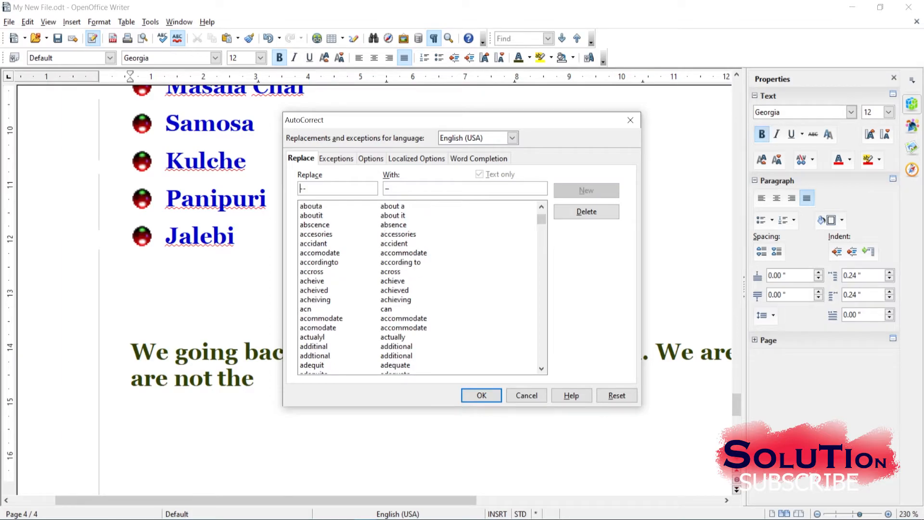
{"action": "left_click", "coordinate": [347, 309]}
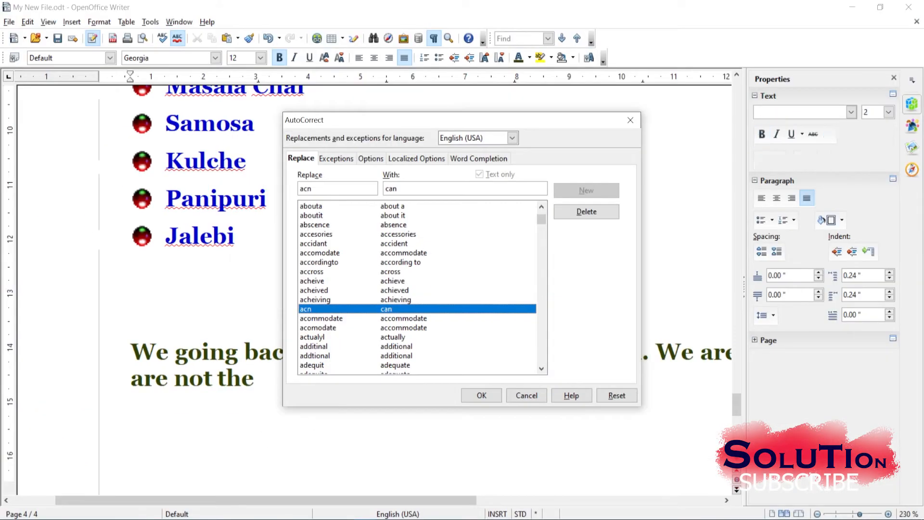
{"action": "scroll", "coordinate": [342, 309], "scroll_direction": "down", "scroll_amount": 4}
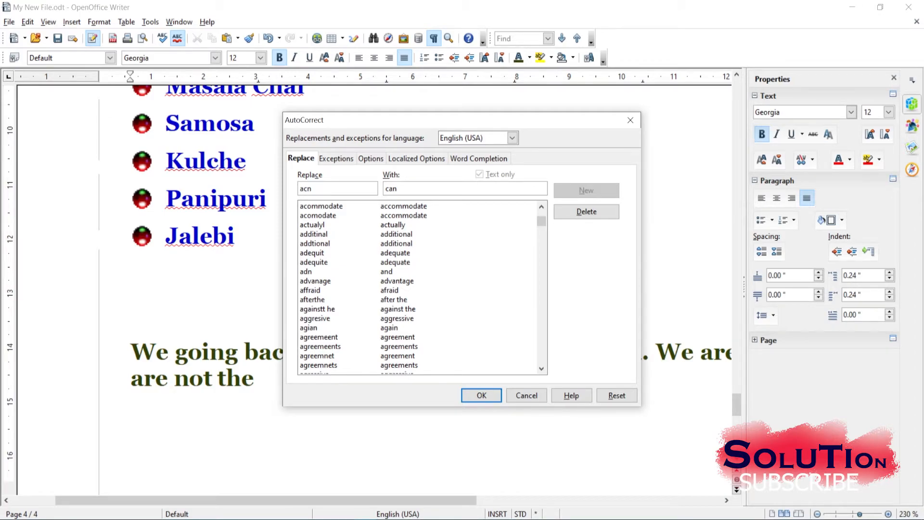
{"action": "scroll", "coordinate": [419, 288], "scroll_direction": "down", "scroll_amount": 2}
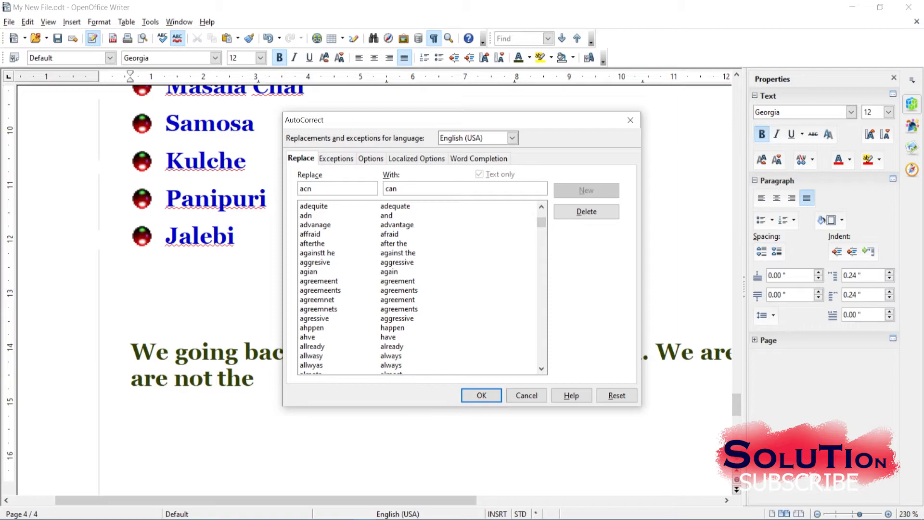
{"action": "left_click", "coordinate": [631, 120]}
Add "already" three times after "are not the", using the misspelling "allready" to demonstrate AutoCorrect
{"action": "type", "text": "allready"}
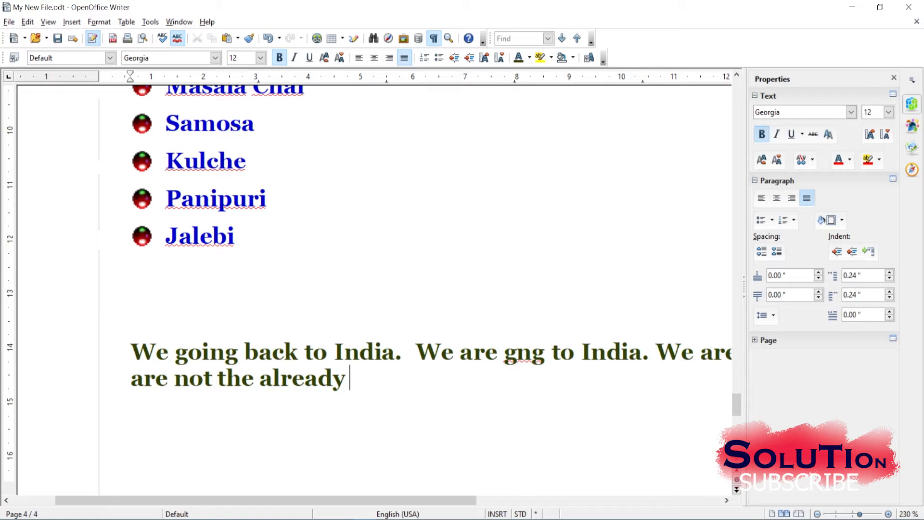
{"action": "type", "text": "allready"}
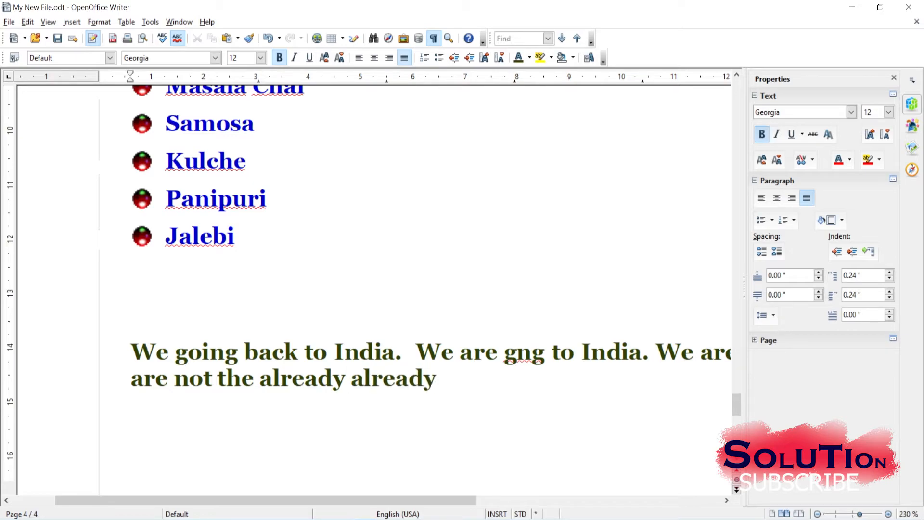
{"action": "scroll", "coordinate": [375, 288], "scroll_direction": "down", "scroll_amount": 5}
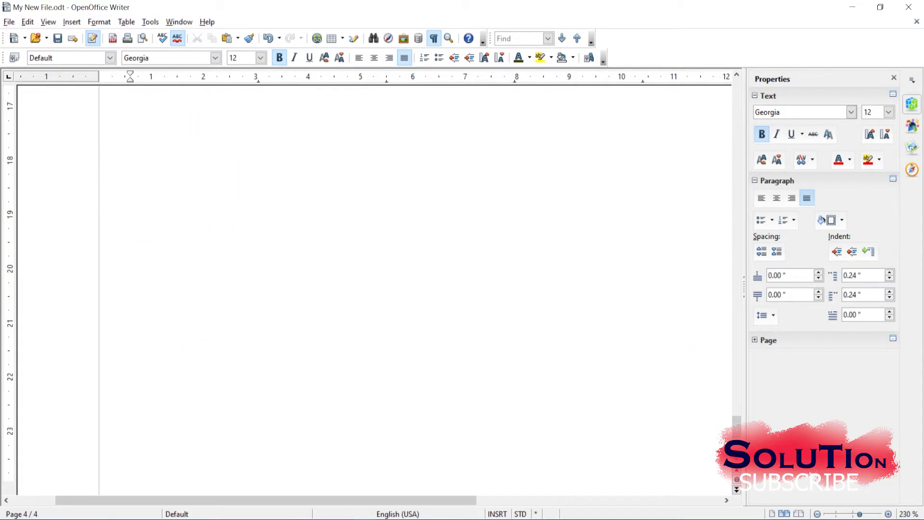
{"action": "scroll", "coordinate": [375, 289], "scroll_direction": "up", "scroll_amount": 5}
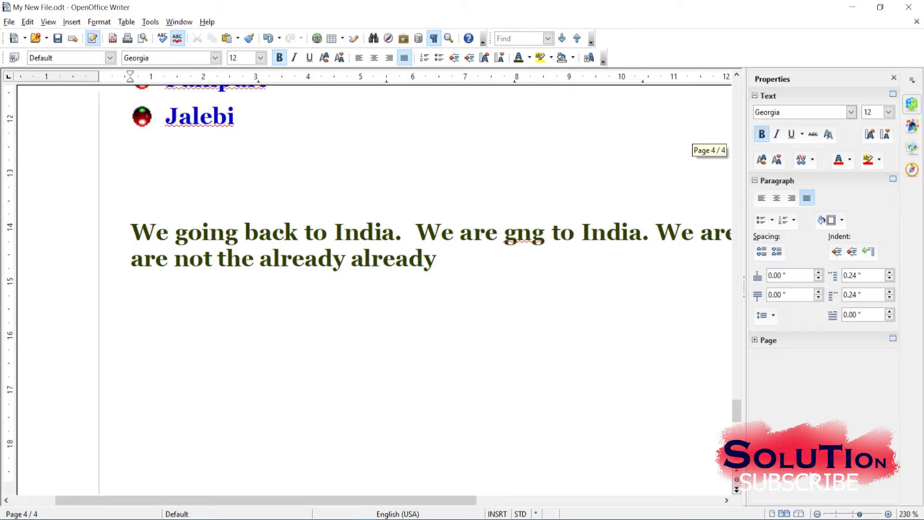
{"action": "type", "text": "all"}
{"action": "key", "text": "BackSpace"}
{"action": "type", "text": "ready"}
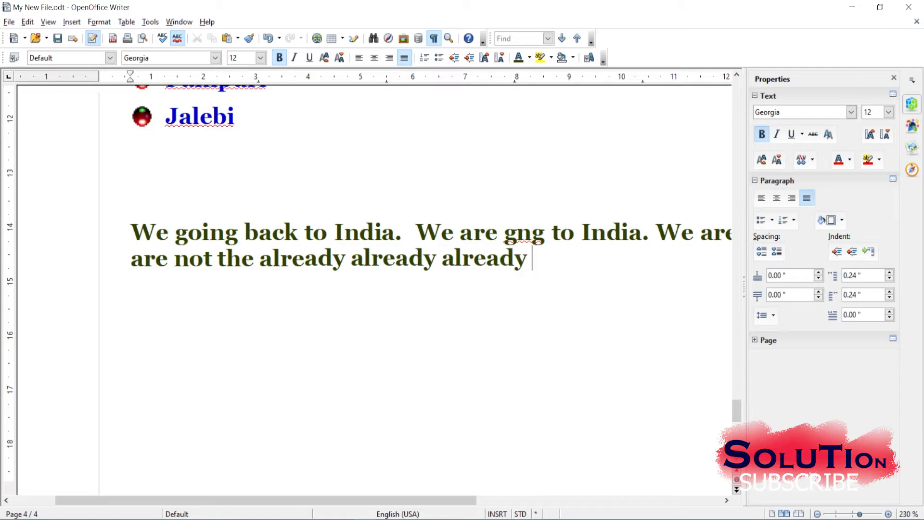
Open the Word Completion settings of the AutoCorrect options and enable Show as tip
{"action": "key", "text": "alt+o"}
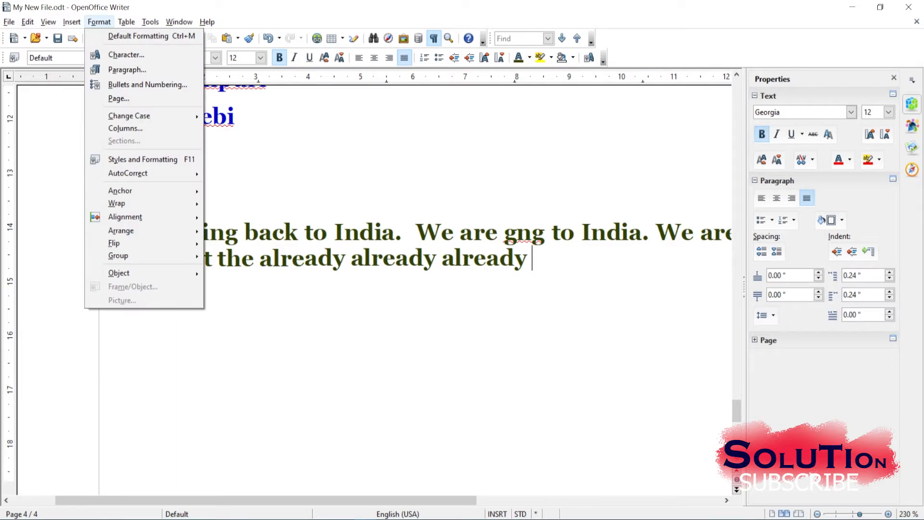
{"action": "key", "text": "Right"}
{"action": "key", "text": "Down"}
{"action": "key", "text": "Down"}
{"action": "key", "text": "Down"}
{"action": "key", "text": "Return"}
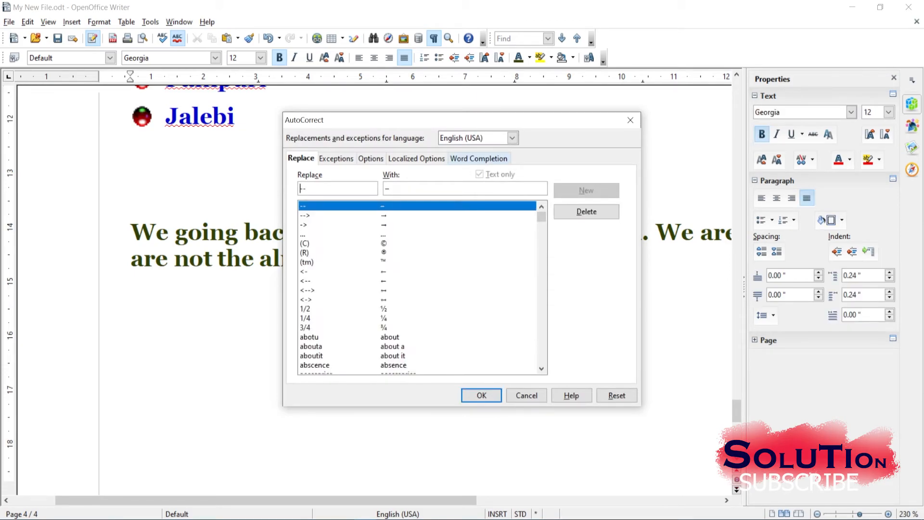
{"action": "left_click", "coordinate": [479, 158]}
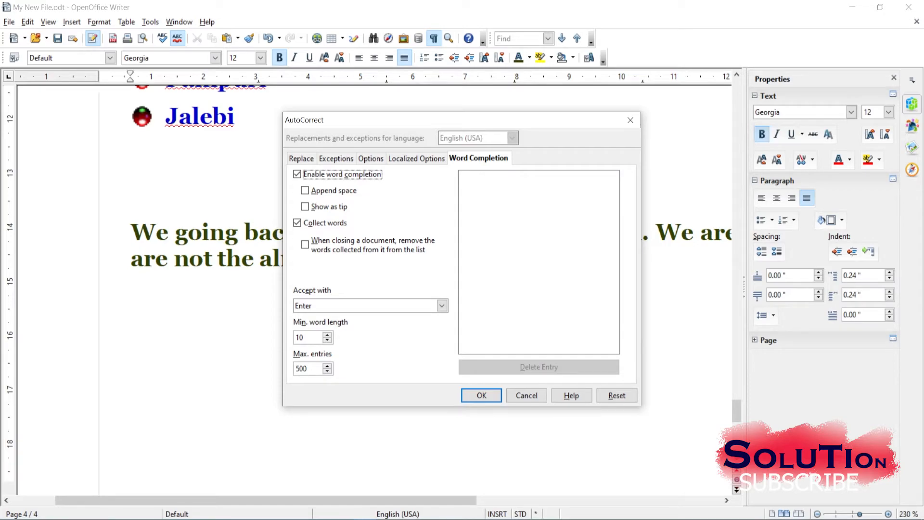
{"action": "left_click", "coordinate": [305, 207]}
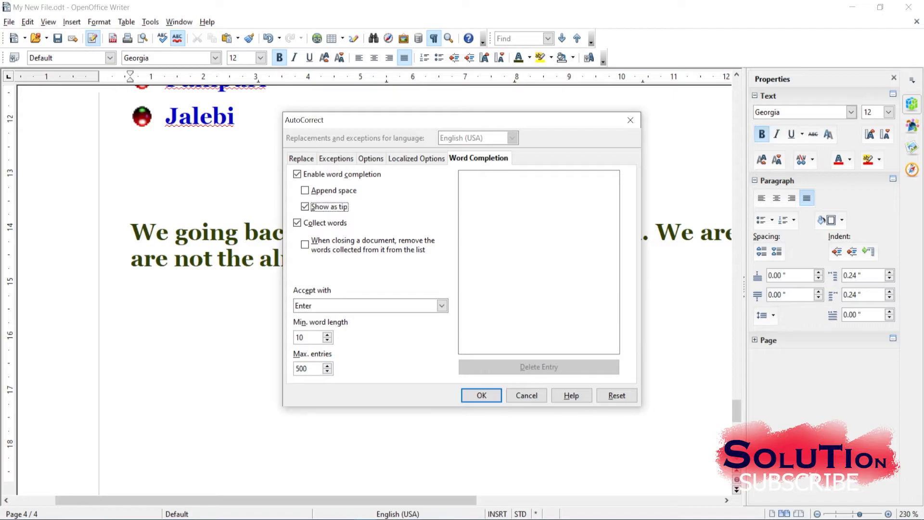
Set the minimum word length for word completion to 15 with Enter as the accept key, and apply the options
{"action": "left_click", "coordinate": [327, 335]}
{"action": "left_click", "coordinate": [327, 334]}
{"action": "left_click", "coordinate": [328, 335]}
{"action": "left_click", "coordinate": [328, 334]}
{"action": "left_click", "coordinate": [328, 335]}
{"action": "left_click", "coordinate": [295, 306]}
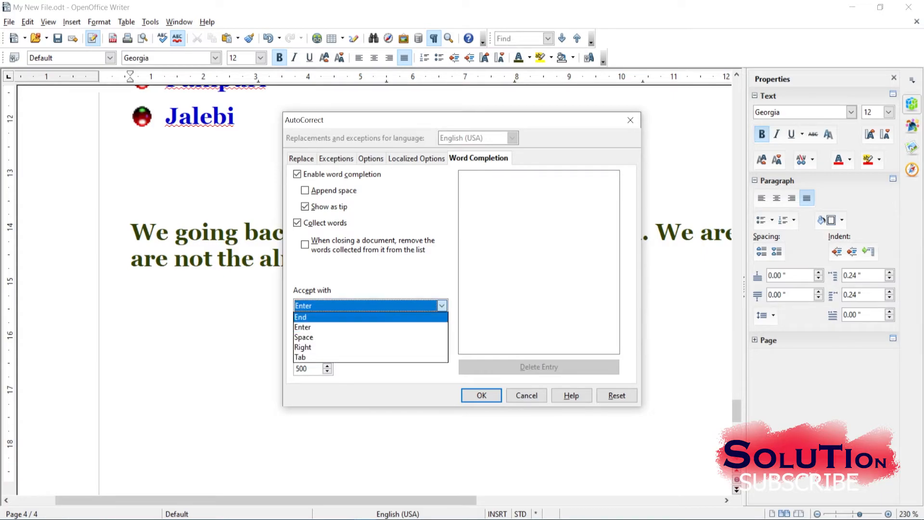
{"action": "left_click", "coordinate": [304, 327]}
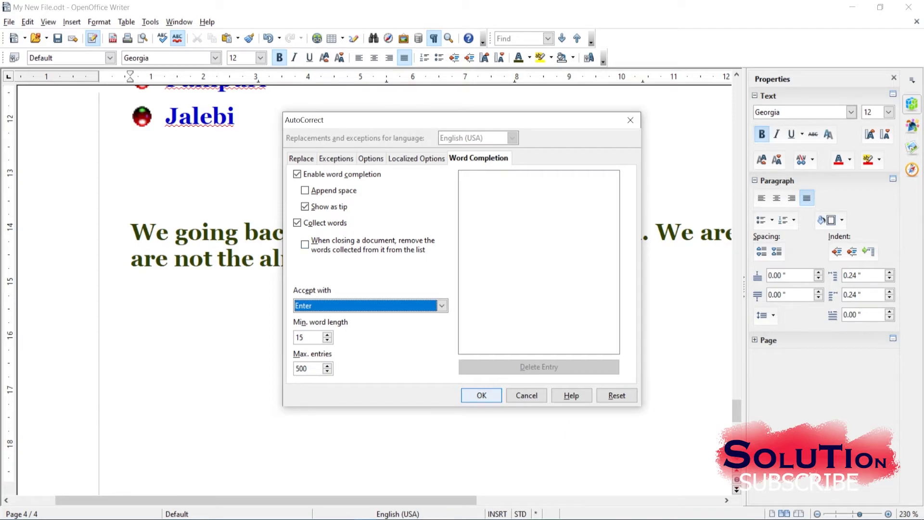
{"action": "left_click", "coordinate": [482, 395]}
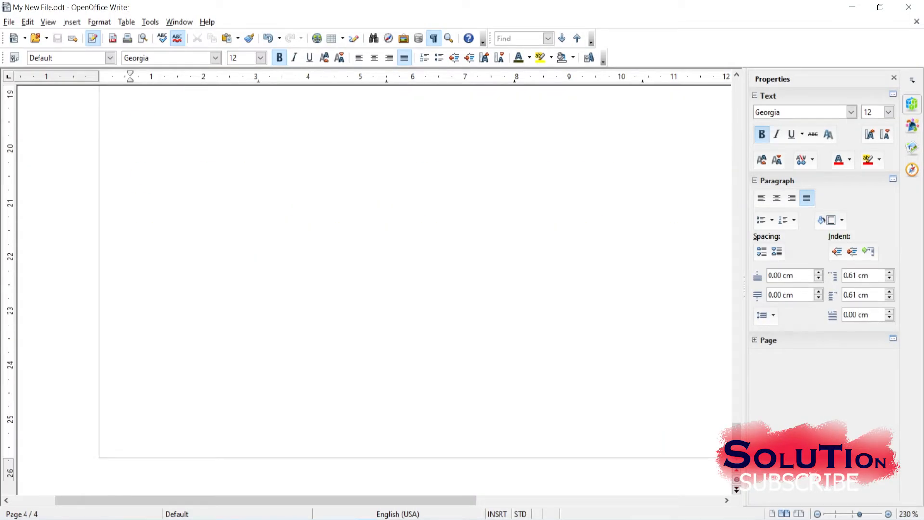
Set up Find & Replace to search for "already" and replace it with "7", moving the dialog off the paragraph
{"action": "scroll", "coordinate": [374, 251], "scroll_direction": "up", "scroll_amount": 6}
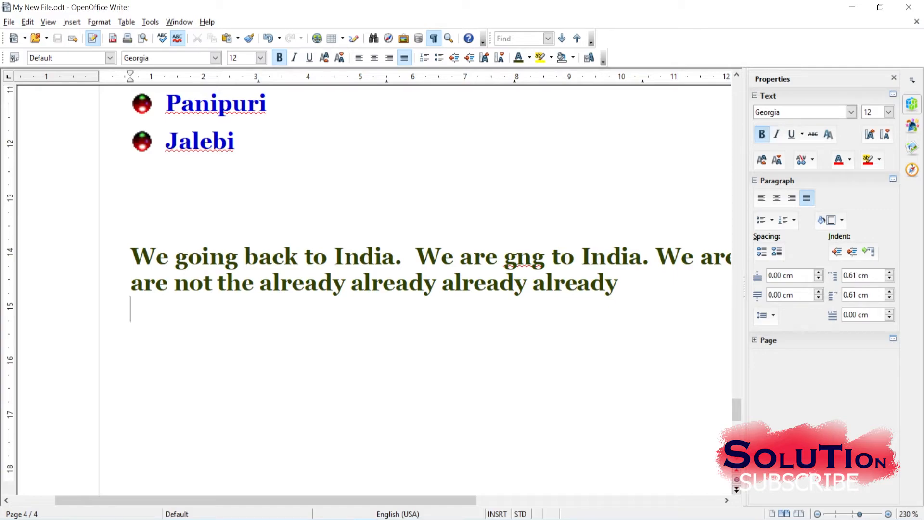
{"action": "left_click", "coordinate": [27, 22]}
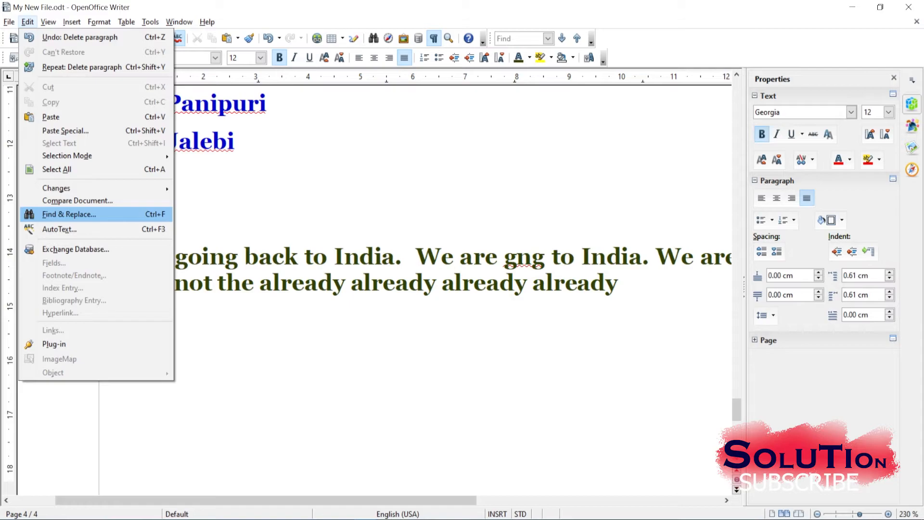
{"action": "key", "text": "Return"}
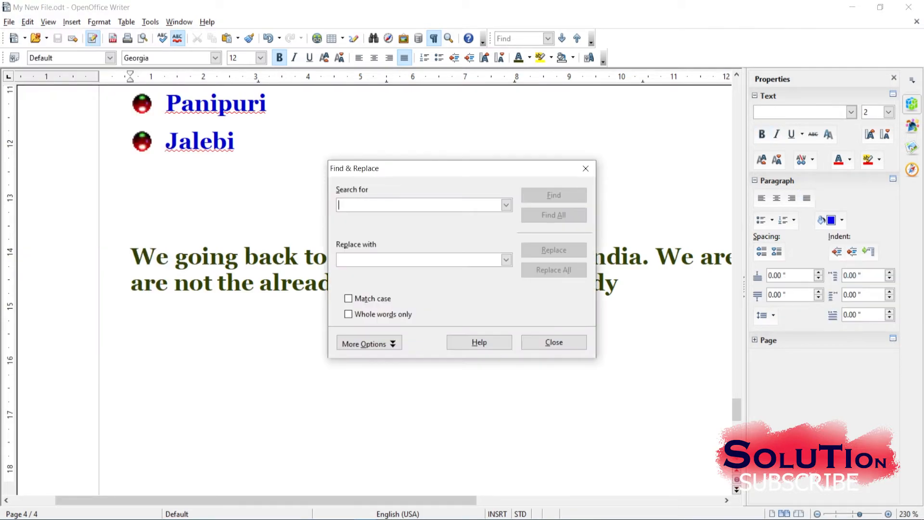
{"action": "left_click_drag", "start_coordinate": [462, 168], "coordinate": [461, 57]}
{"action": "type", "text": "a"}
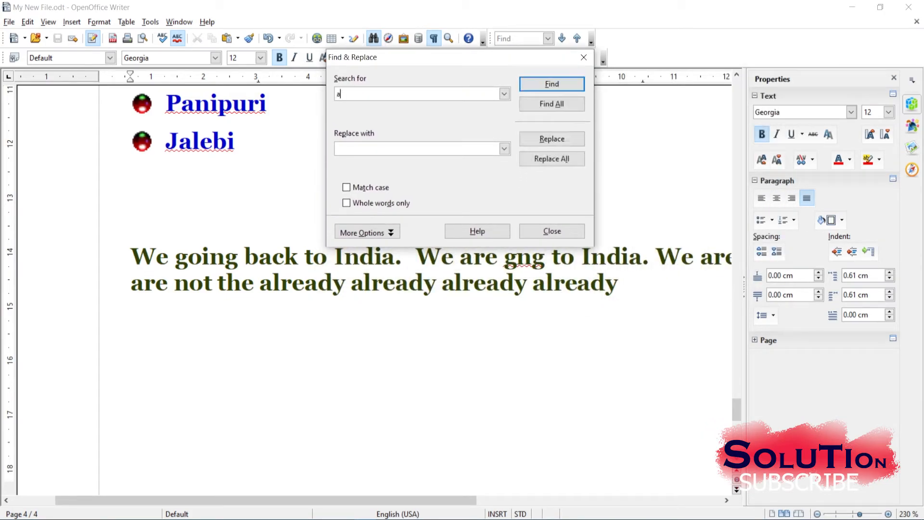
{"action": "type", "text": "lready"}
{"action": "left_click", "coordinate": [337, 149]}
{"action": "type", "text": "777777"}
{"action": "key", "text": "BackSpace"}
{"action": "key", "text": "BackSpace"}
{"action": "key", "text": "BackSpace"}
{"action": "key", "text": "BackSpace"}
{"action": "key", "text": "BackSpace"}
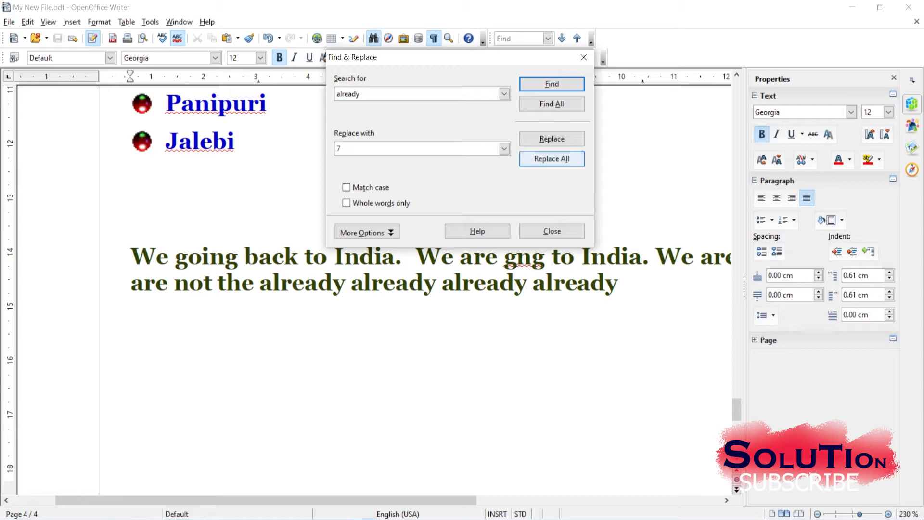
Try replacing "already" with "7" while the whole paragraph is selected, and undo the replacement
{"action": "left_click", "coordinate": [552, 139]}
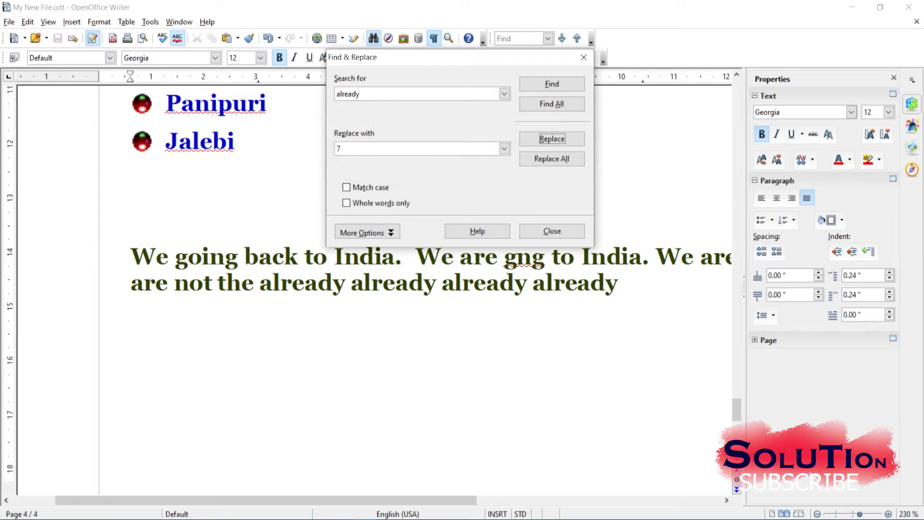
{"action": "left_click_drag", "start_coordinate": [131, 257], "coordinate": [623, 284]}
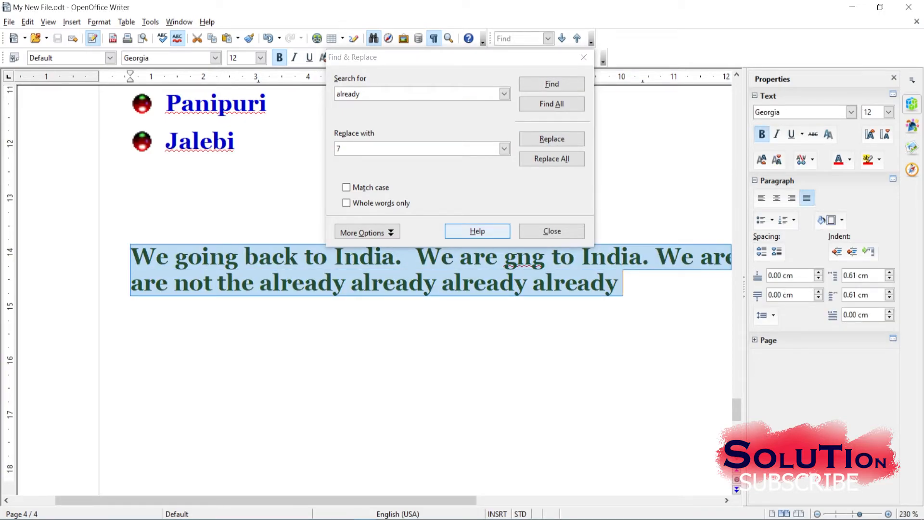
{"action": "left_click", "coordinate": [552, 139]}
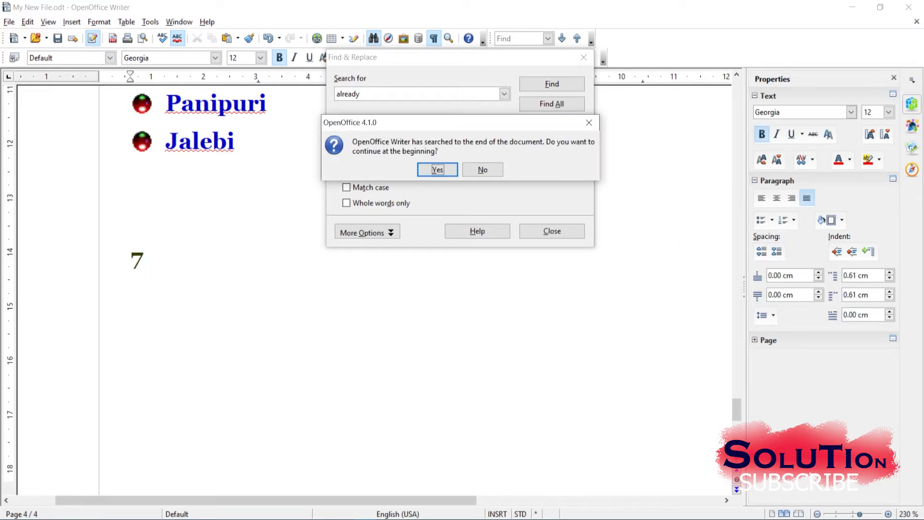
{"action": "left_click", "coordinate": [483, 169]}
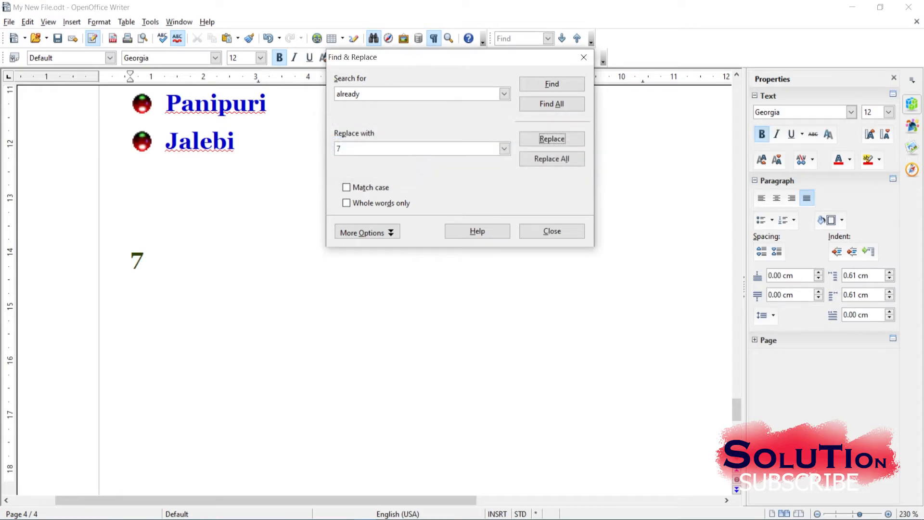
{"action": "left_click", "coordinate": [137, 256]}
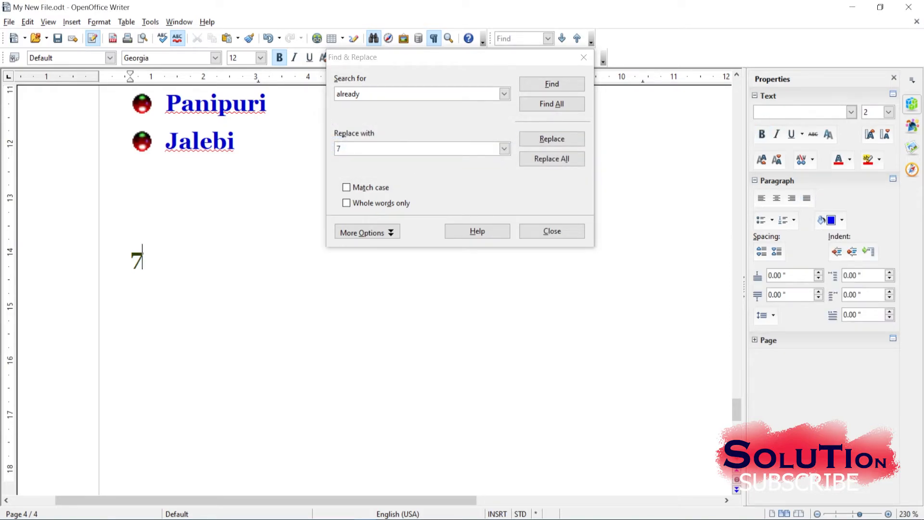
{"action": "key", "text": "ctrl+z"}
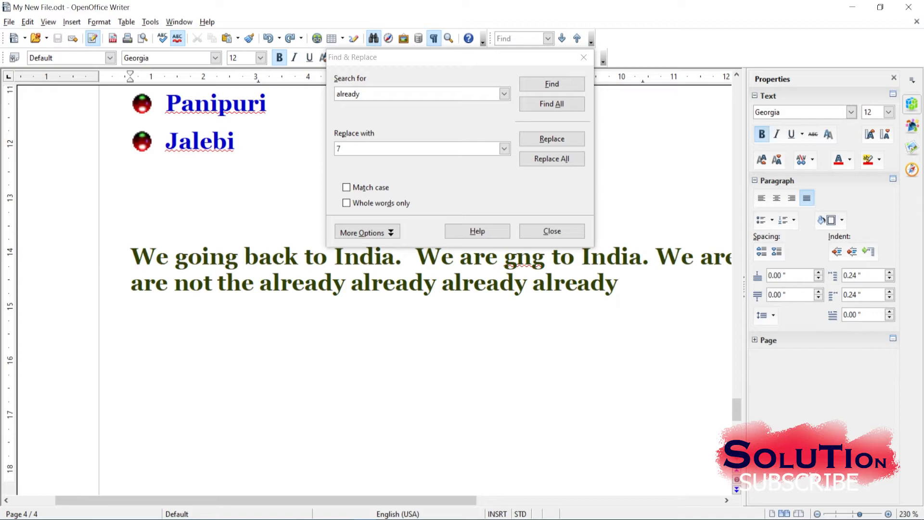
Find the last "already" in the paragraph, replace it with "7", and continue the search from the beginning of the document
{"action": "left_click", "coordinate": [455, 283]}
{"action": "left_click", "coordinate": [552, 84]}
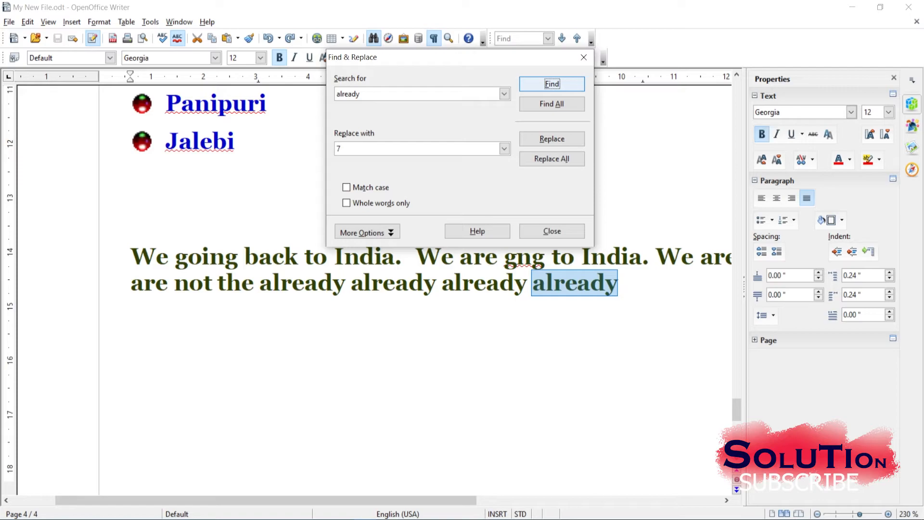
{"action": "left_click", "coordinate": [552, 139]}
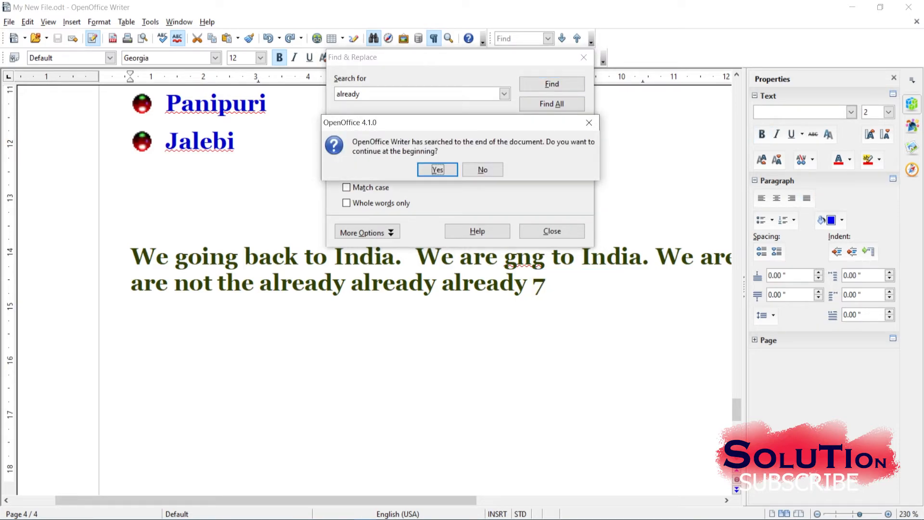
{"action": "left_click", "coordinate": [483, 170]}
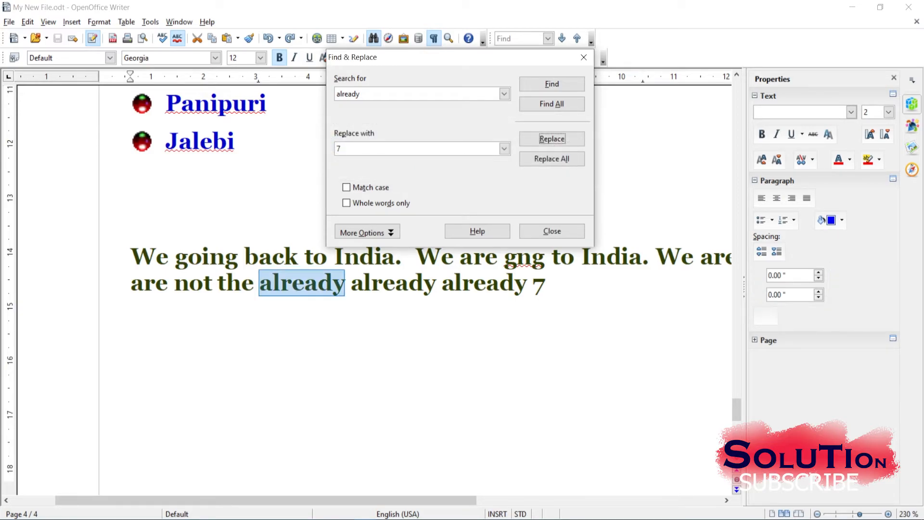
Step through the remaining occurrences of "already", continuing from the document's beginning, and replace all of them with "7"
{"action": "left_click", "coordinate": [552, 84]}
{"action": "left_click", "coordinate": [551, 84]}
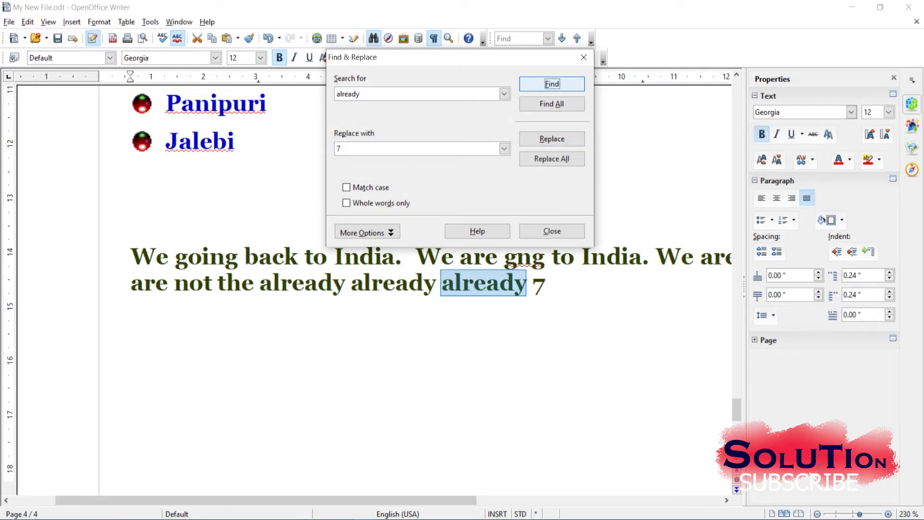
{"action": "left_click", "coordinate": [552, 84]}
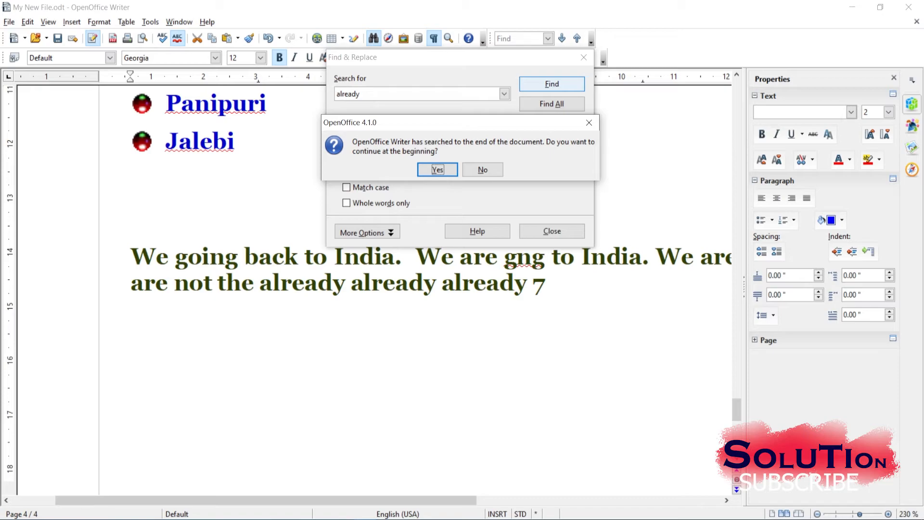
{"action": "key", "text": "Return"}
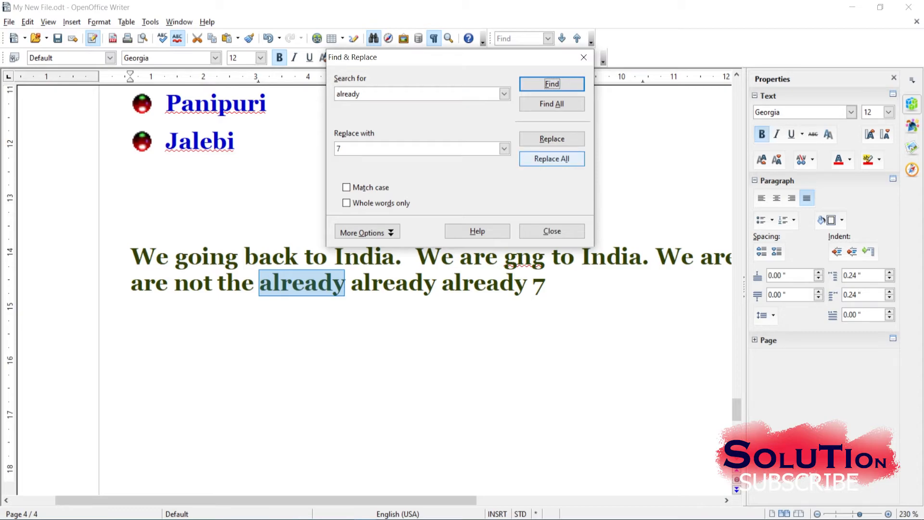
{"action": "left_click", "coordinate": [551, 158]}
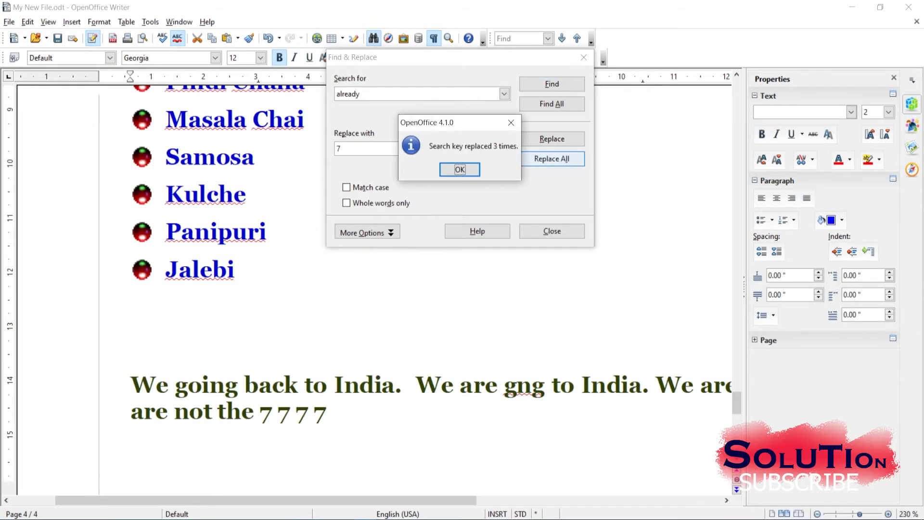
{"action": "key", "text": "Return"}
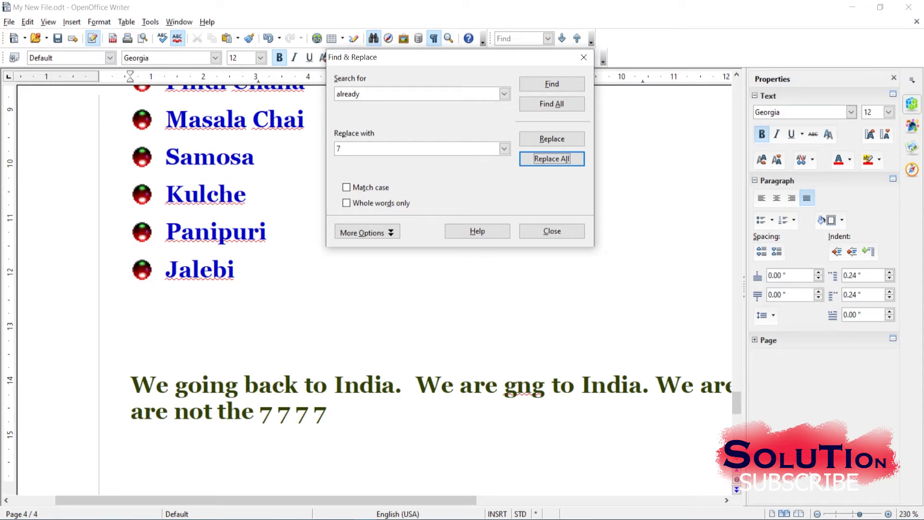
Place the cursor on the empty line below the "We going back to India" paragraph and close the floating Bullets and Numbering toolbar
{"action": "scroll", "coordinate": [376, 409], "scroll_direction": "down", "scroll_amount": 1}
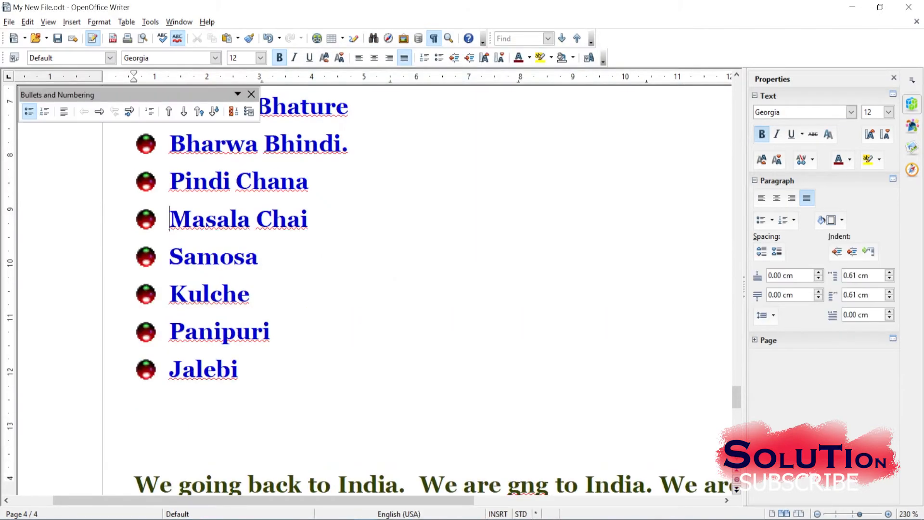
{"action": "scroll", "coordinate": [375, 200], "scroll_direction": "down", "scroll_amount": 1}
{"action": "scroll", "coordinate": [375, 289], "scroll_direction": "down", "scroll_amount": 1}
{"action": "left_click", "coordinate": [134, 349]}
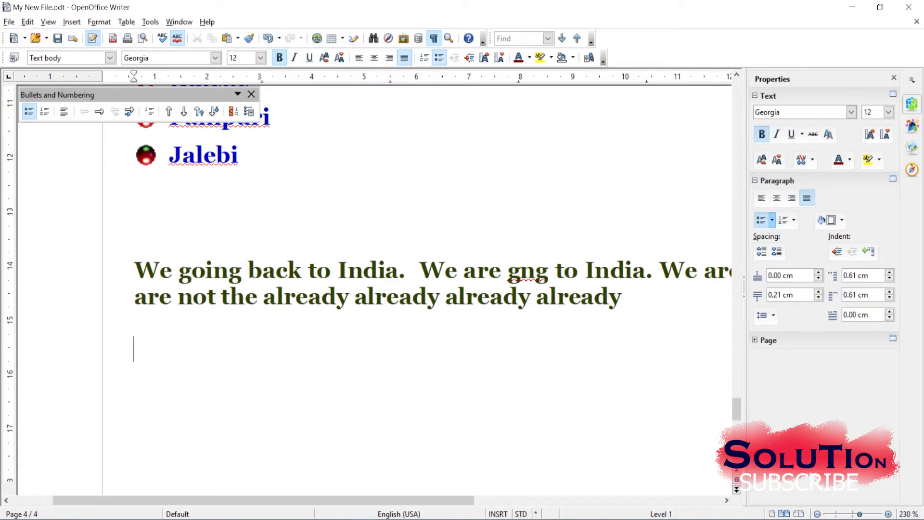
{"action": "left_click", "coordinate": [251, 95]}
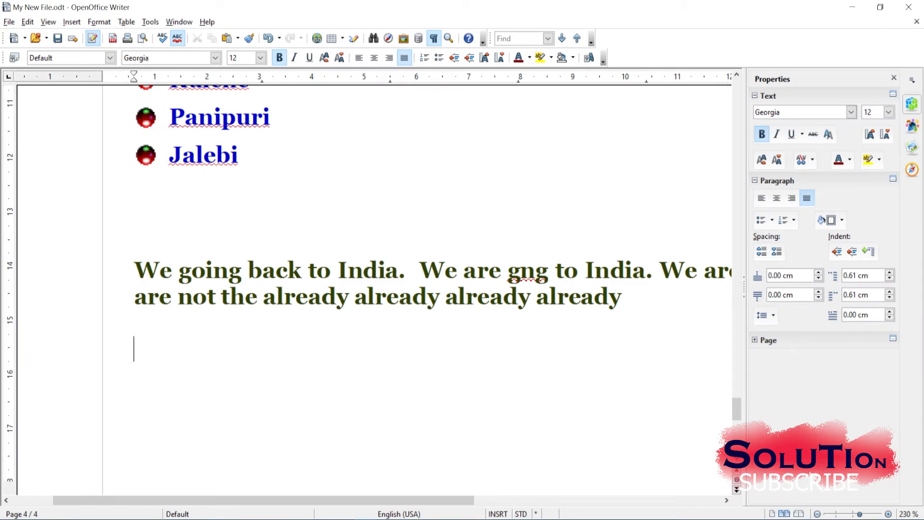
Insert the Georgia special character ǽ (U+01FD, Latin Extended-B) on the empty line below the paragraph
{"action": "key", "text": "alt+i"}
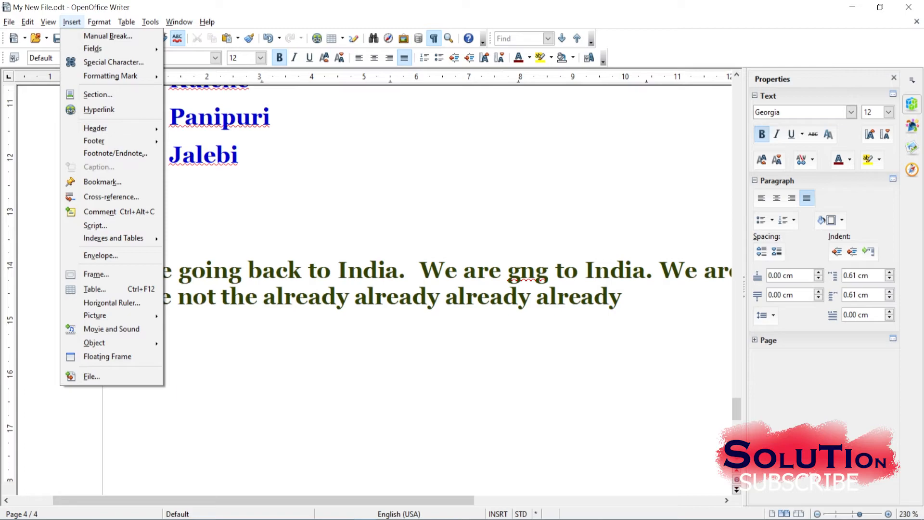
{"action": "key", "text": "Return"}
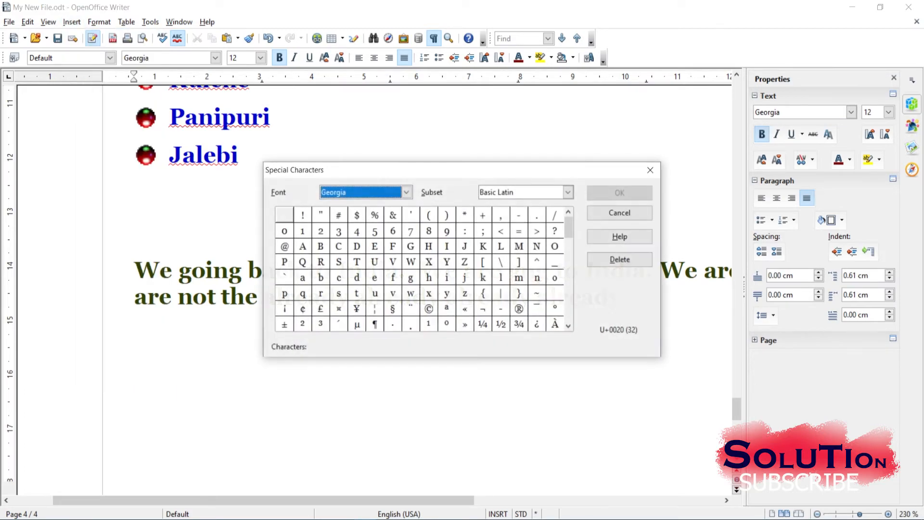
{"action": "left_click_drag", "start_coordinate": [462, 172], "coordinate": [565, 45]}
{"action": "key", "text": "Down"}
{"action": "key", "text": "Down"}
{"action": "key", "text": "Down"}
{"action": "key", "text": "Down"}
{"action": "key", "text": "Down"}
{"action": "key", "text": "Down"}
{"action": "key", "text": "Down"}
{"action": "key", "text": "Down"}
{"action": "key", "text": "Down"}
{"action": "key", "text": "Down"}
{"action": "key", "text": "Down"}
{"action": "key", "text": "Down"}
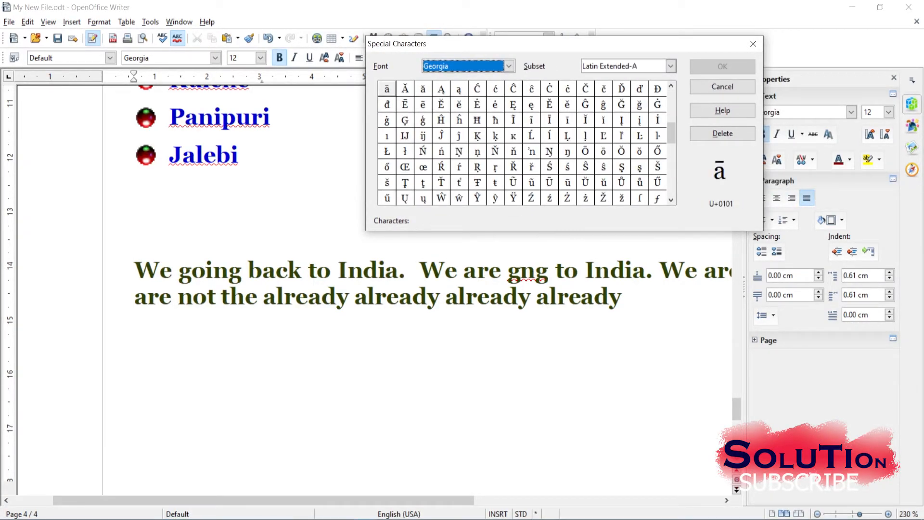
{"action": "key", "text": "Down"}
{"action": "key", "text": "Down"}
{"action": "key", "text": "Down"}
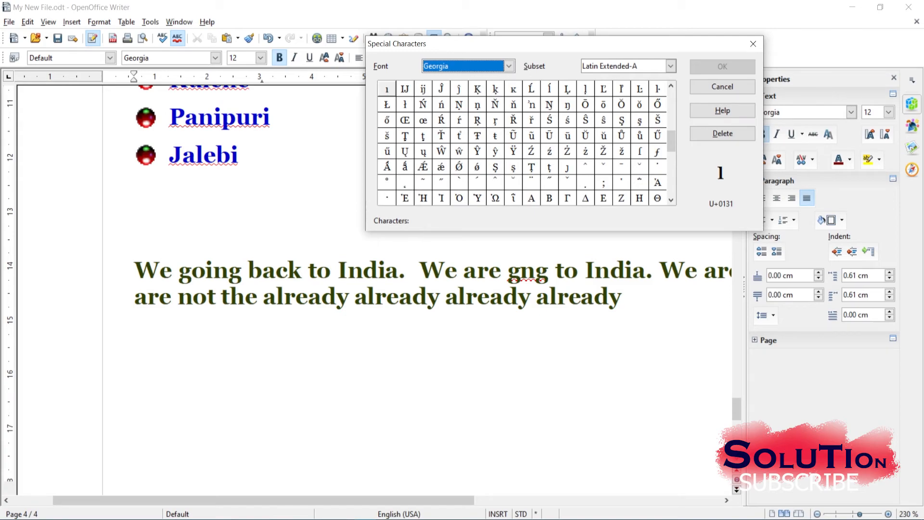
{"action": "left_click", "coordinate": [442, 167]}
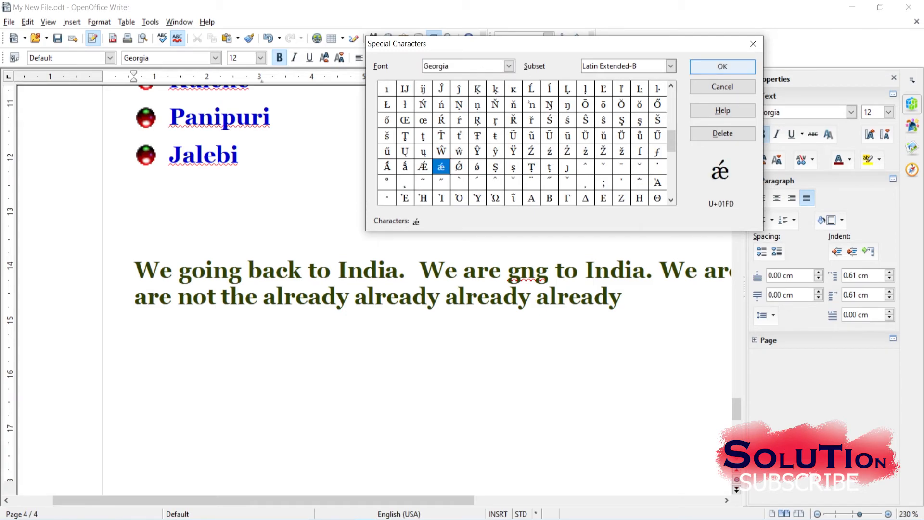
{"action": "left_click", "coordinate": [722, 67]}
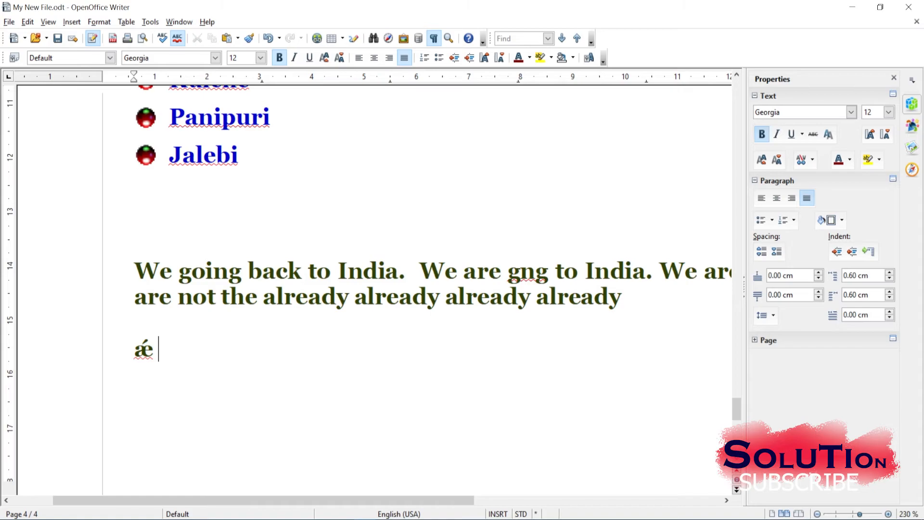
Add a series of blank lines after the ǽ character, and delete them again to return the cursor beside it
{"action": "key", "text": "Return"}
{"action": "key", "text": "Return"}
{"action": "key", "text": "Return"}
{"action": "key", "text": "Return"}
{"action": "key", "text": "Return"}
{"action": "key", "text": "Return"}
{"action": "key", "text": "Return"}
{"action": "key", "text": "Return"}
{"action": "key", "text": "Return"}
{"action": "key", "text": "Return"}
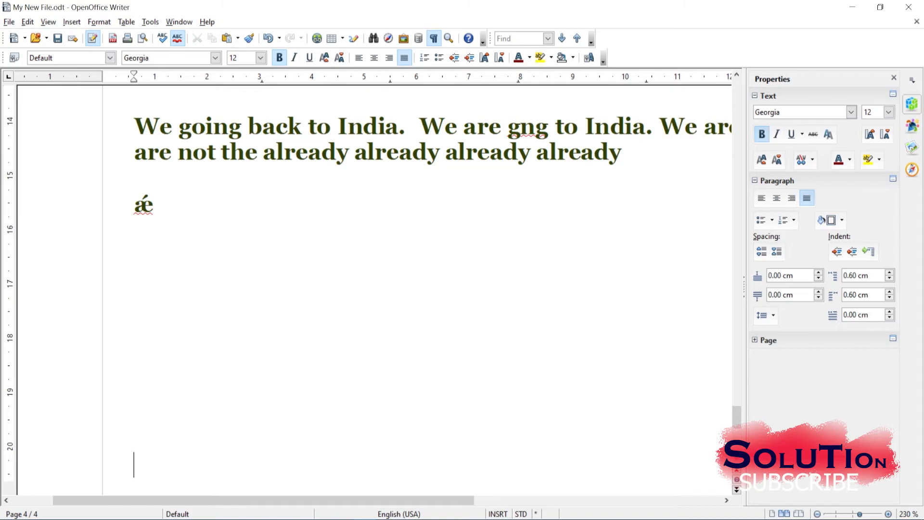
{"action": "key", "text": "Return"}
{"action": "key", "text": "Return"}
{"action": "key", "text": "Return"}
{"action": "key", "text": "Return"}
{"action": "key", "text": "Return"}
{"action": "key", "text": "BackSpace"}
{"action": "key", "text": "BackSpace"}
{"action": "key", "text": "BackSpace"}
{"action": "key", "text": "BackSpace"}
{"action": "key", "text": "BackSpace"}
{"action": "key", "text": "BackSpace"}
{"action": "key", "text": "BackSpace"}
{"action": "key", "text": "BackSpace"}
{"action": "key", "text": "BackSpace"}
{"action": "key", "text": "BackSpace"}
{"action": "key", "text": "BackSpace"}
{"action": "key", "text": "BackSpace"}
{"action": "key", "text": "BackSpace"}
{"action": "key", "text": "BackSpace"}
{"action": "key", "text": "BackSpace"}
{"action": "key", "text": "BackSpace"}
{"action": "key", "text": "BackSpace"}
{"action": "key", "text": "BackSpace"}
{"action": "key", "text": "BackSpace"}
{"action": "key", "text": "BackSpace"}
{"action": "key", "text": "BackSpace"}
{"action": "key", "text": "BackSpace"}
{"action": "key", "text": "BackSpace"}
{"action": "key", "text": "BackSpace"}
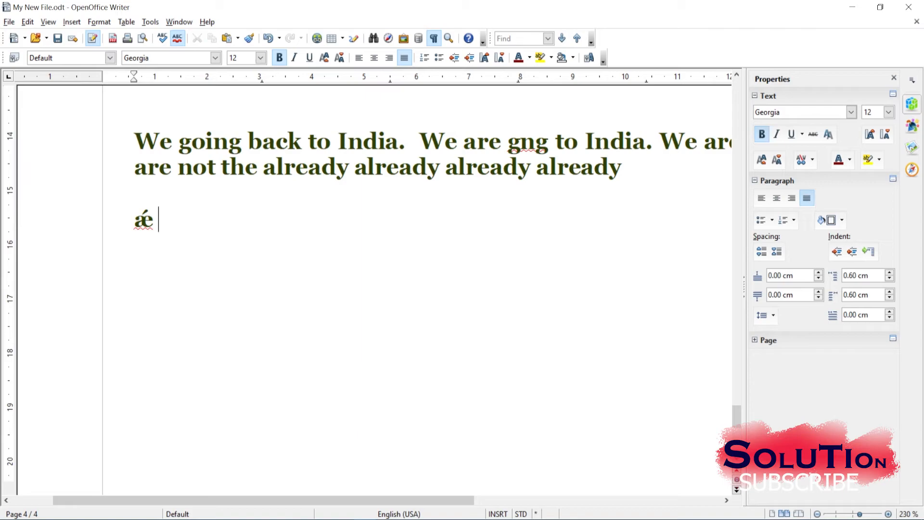
Start a manual break after the ǽ character, try the Line break type, and return to Page break
{"action": "key", "text": "alt+i"}
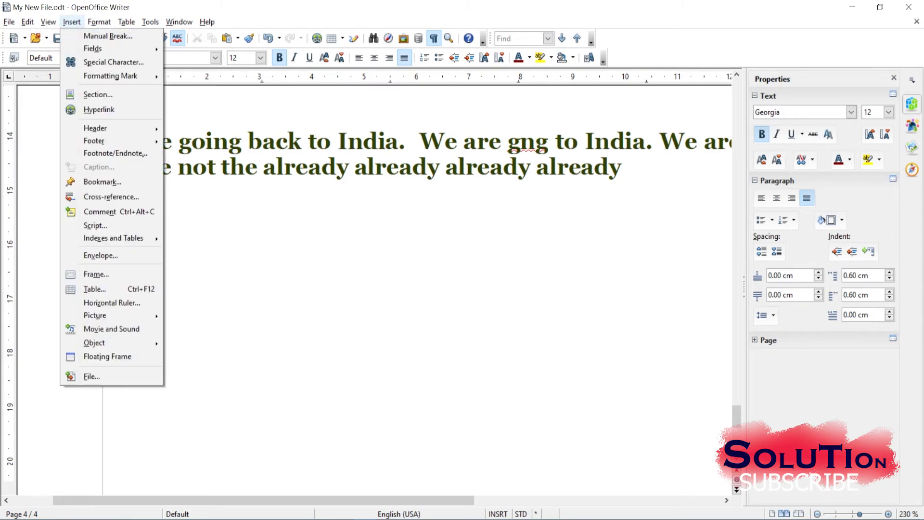
{"action": "key", "text": "Down"}
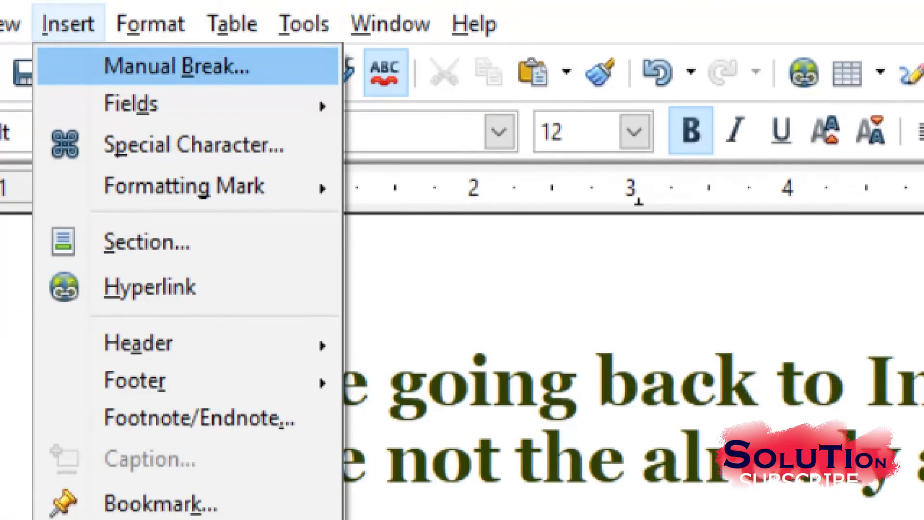
{"action": "key", "text": "Escape"}
{"action": "key", "text": "alt+i"}
{"action": "key", "text": "Down"}
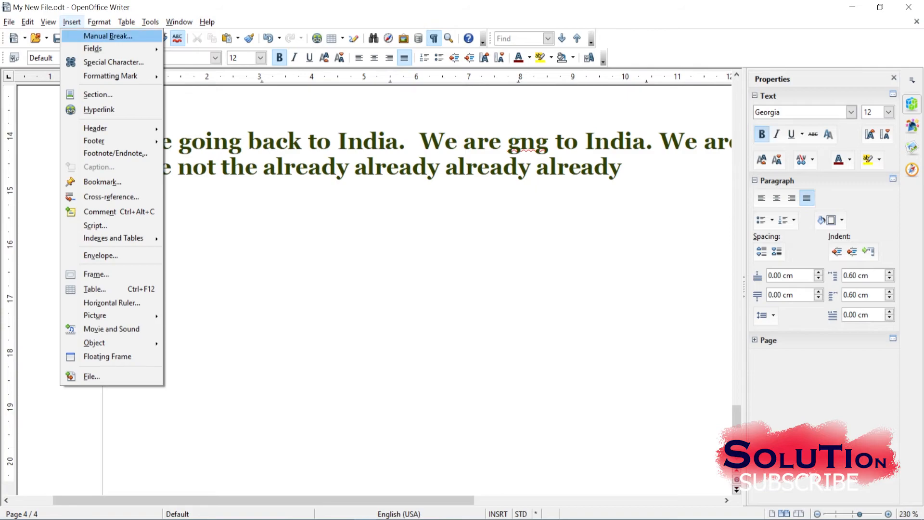
{"action": "key", "text": "Return"}
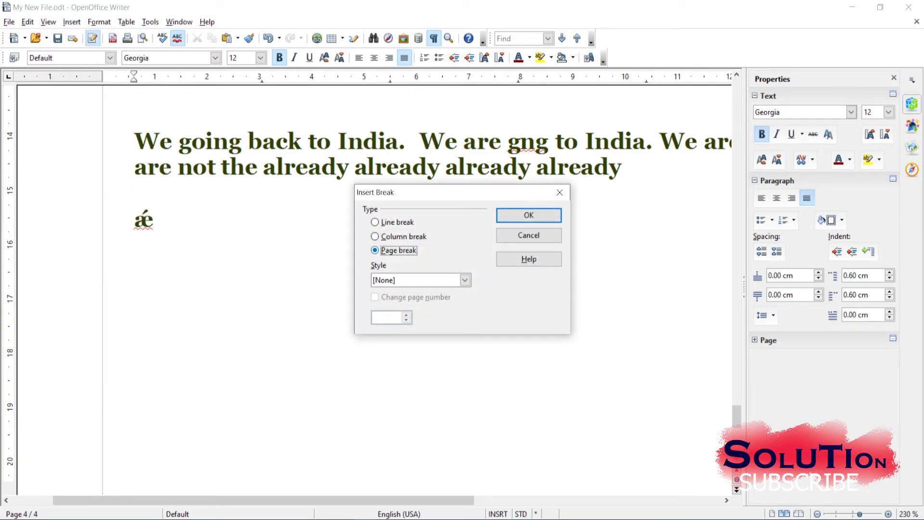
{"action": "key", "text": "Up"}
{"action": "key", "text": "Up"}
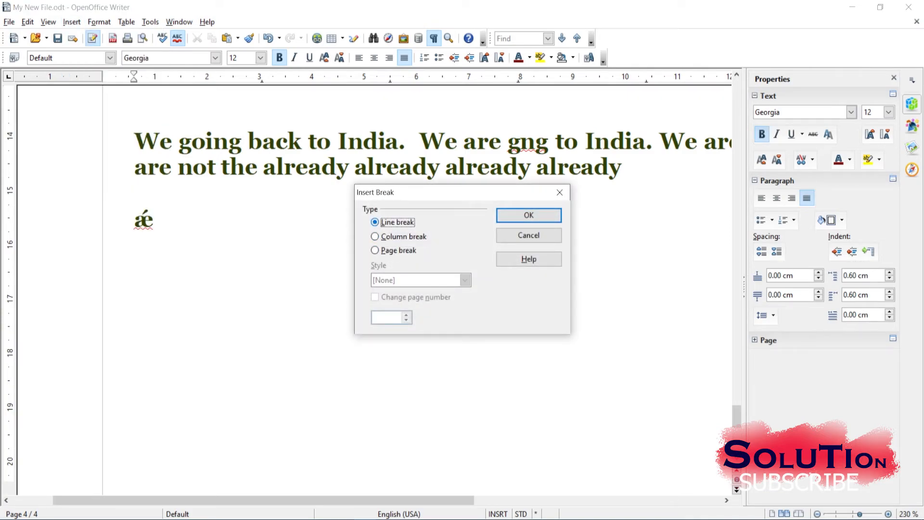
{"action": "key", "text": "Down"}
{"action": "key", "text": "Down"}
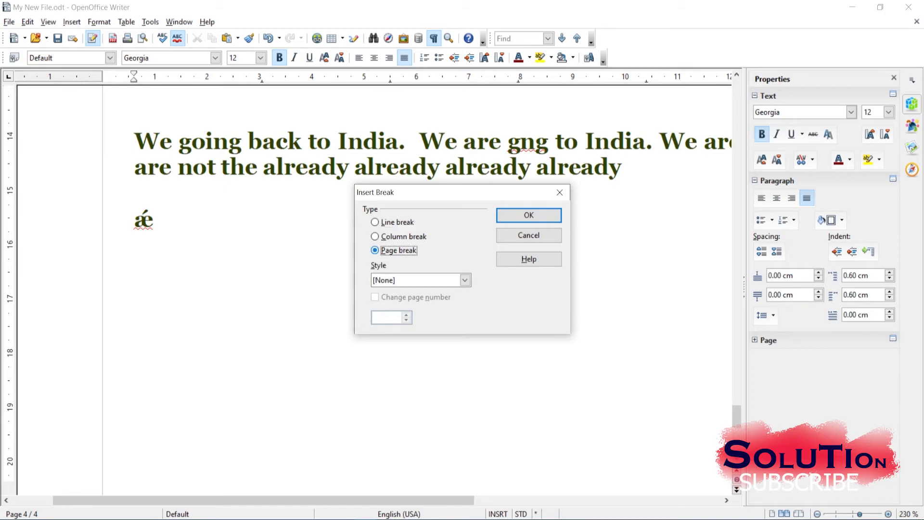
Review the page styles available for the break, keep [None], and insert the page break
{"action": "key", "text": "Tab"}
{"action": "key", "text": "alt+Down"}
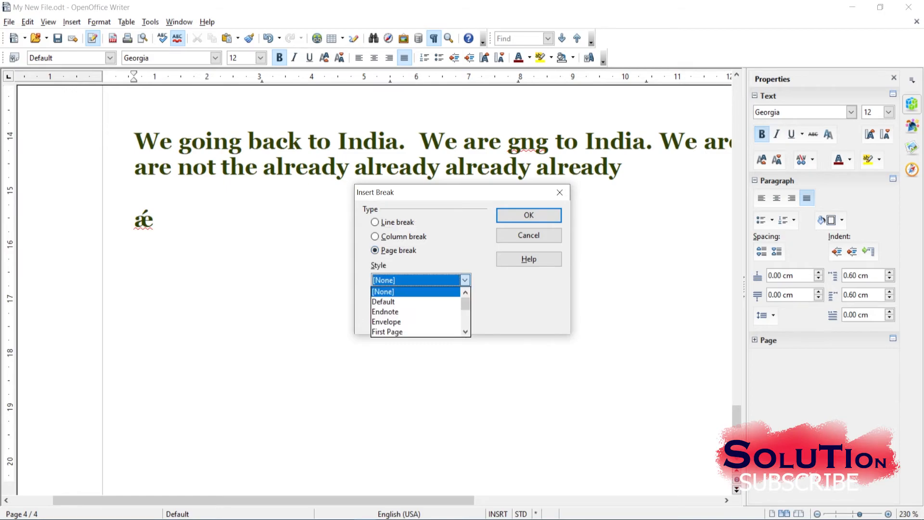
{"action": "key", "text": "Down"}
{"action": "key", "text": "Down"}
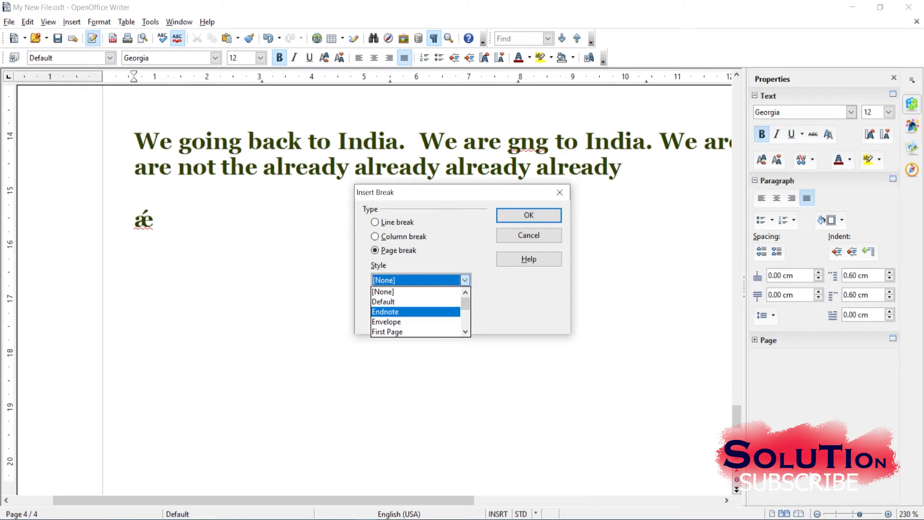
{"action": "scroll", "coordinate": [416, 312], "scroll_direction": "down", "scroll_amount": 2}
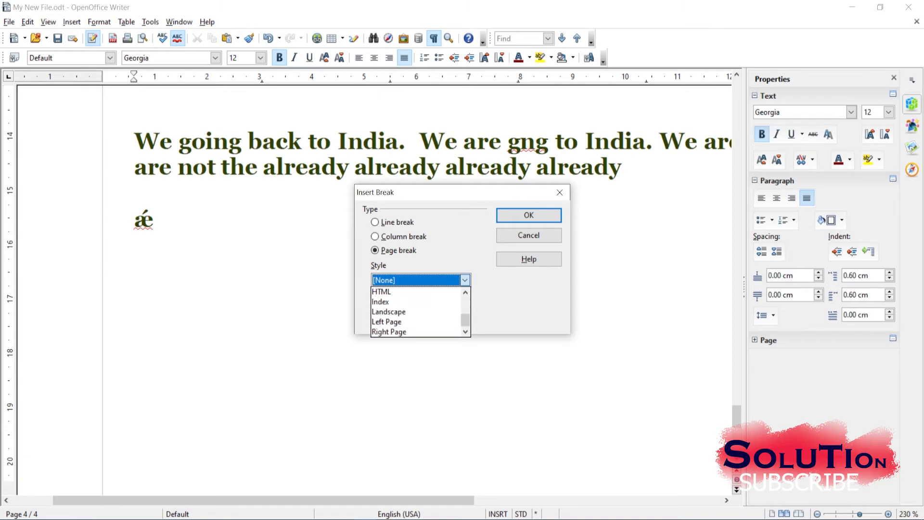
{"action": "scroll", "coordinate": [416, 312], "scroll_direction": "up", "scroll_amount": 2}
{"action": "left_click", "coordinate": [417, 292]}
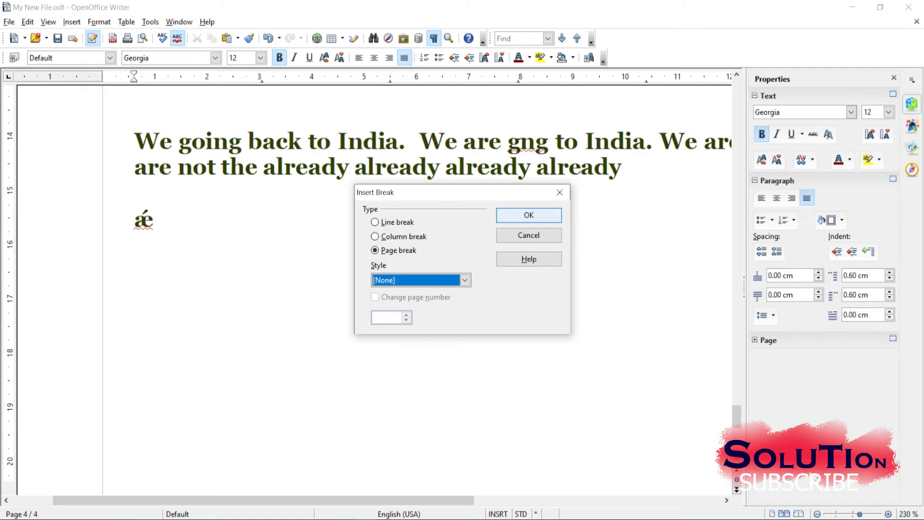
{"action": "key", "text": "Return"}
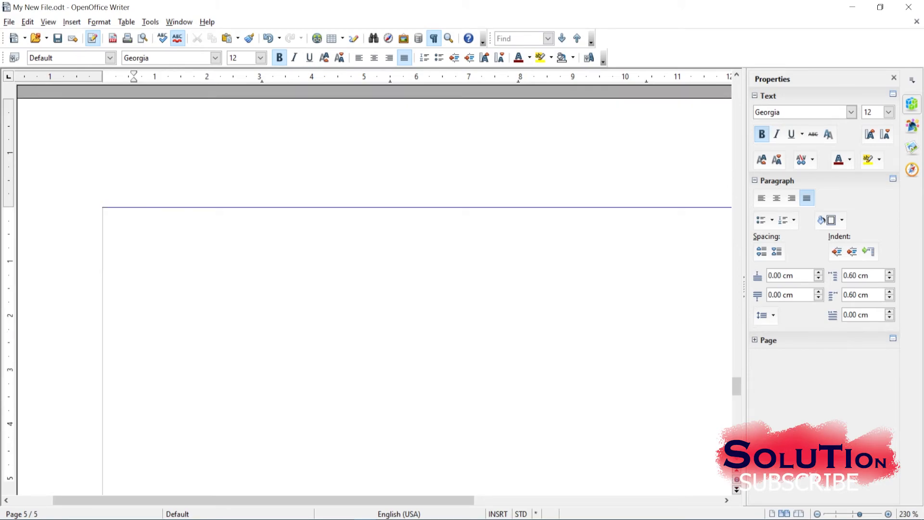
Open the page style settings for the new blank page and review the available paper formats, keeping A4
{"action": "scroll", "coordinate": [374, 289], "scroll_direction": "down", "scroll_amount": 5}
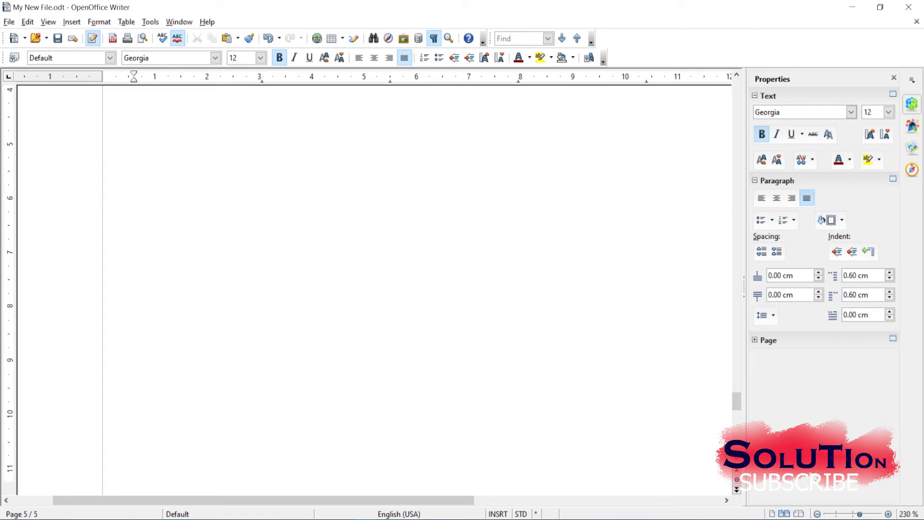
{"action": "scroll", "coordinate": [375, 289], "scroll_direction": "up", "scroll_amount": 4}
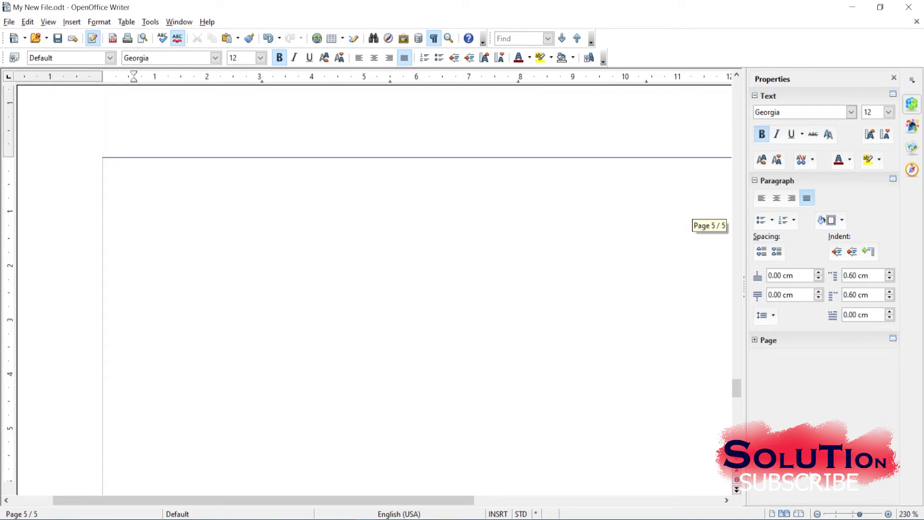
{"action": "scroll", "coordinate": [375, 289], "scroll_direction": "down", "scroll_amount": 5, "text": "ctrl"}
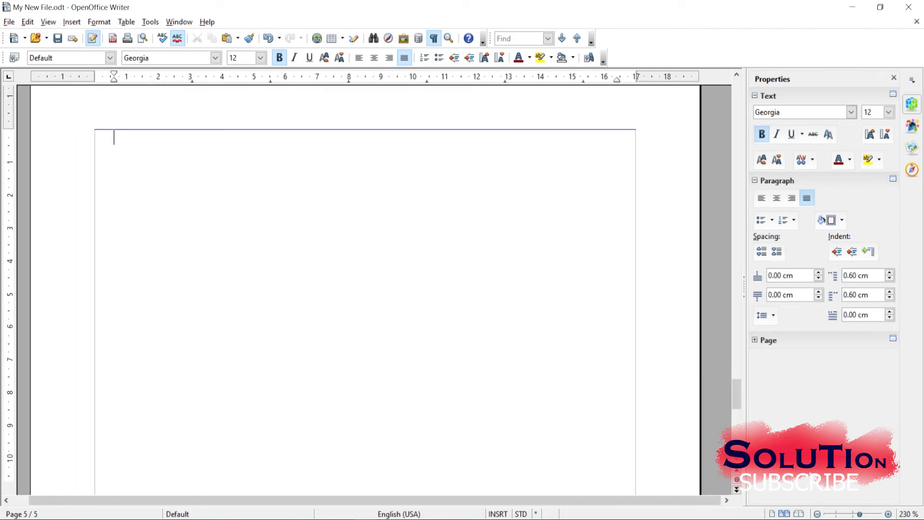
{"action": "scroll", "coordinate": [375, 289], "scroll_direction": "up", "scroll_amount": 3, "text": "ctrl"}
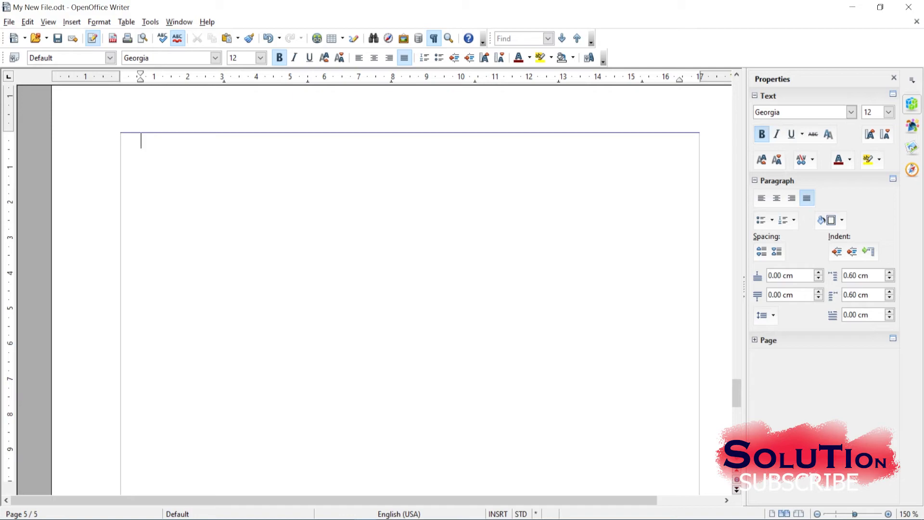
{"action": "key", "text": "alt+o"}
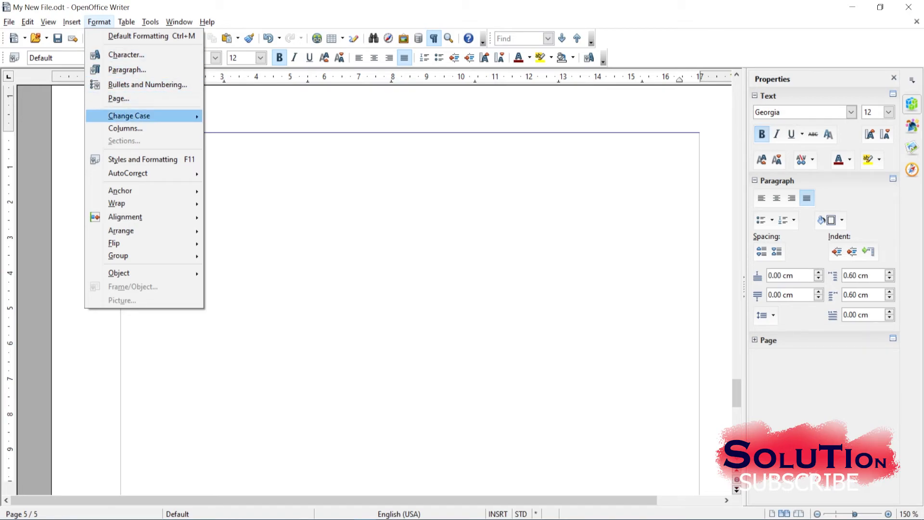
{"action": "mouse_move", "coordinate": [143, 116]}
{"action": "left_click", "coordinate": [119, 98]}
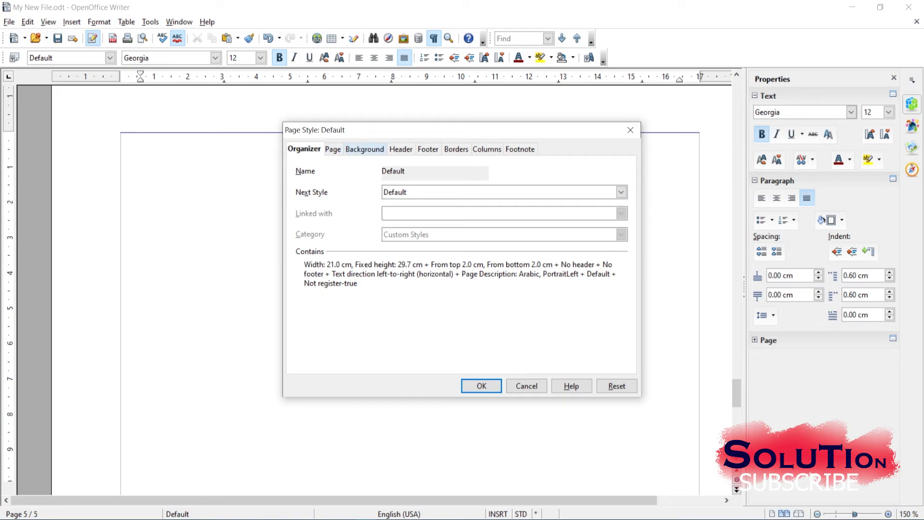
{"action": "left_click", "coordinate": [333, 149]}
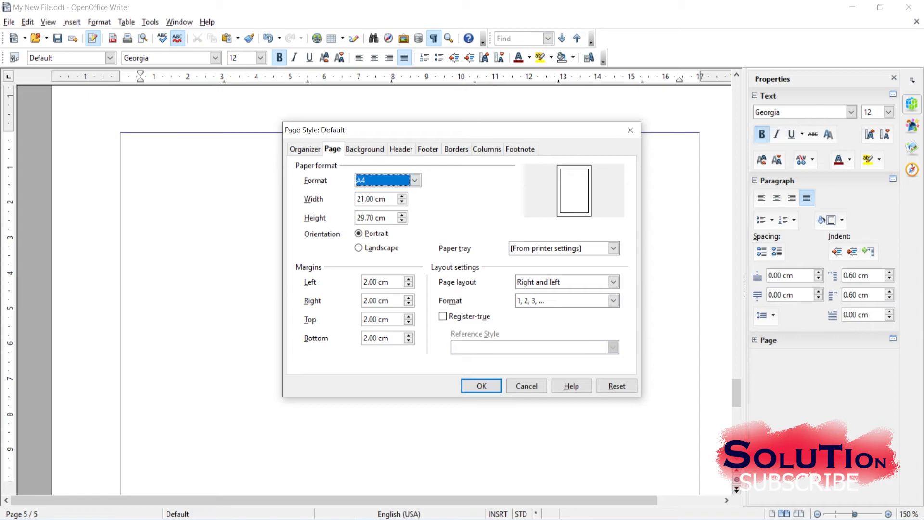
{"action": "left_click", "coordinate": [415, 180]}
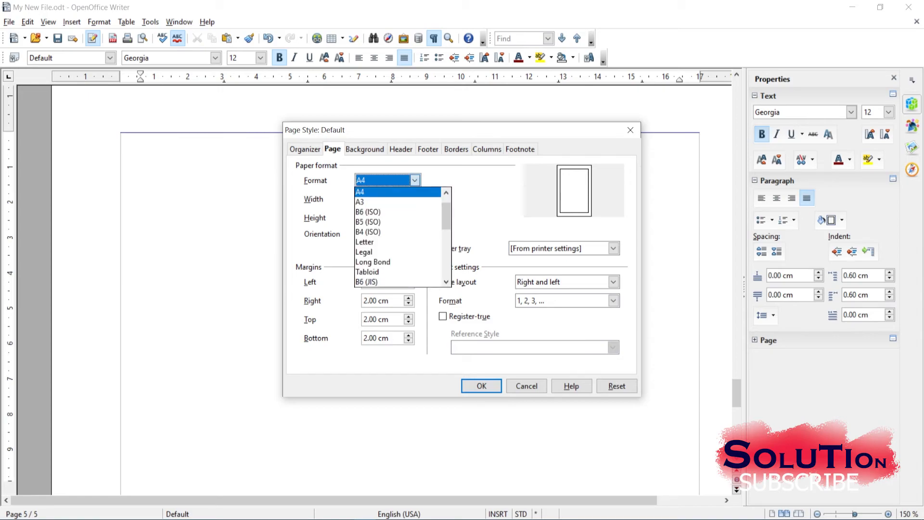
{"action": "left_click", "coordinate": [415, 180]}
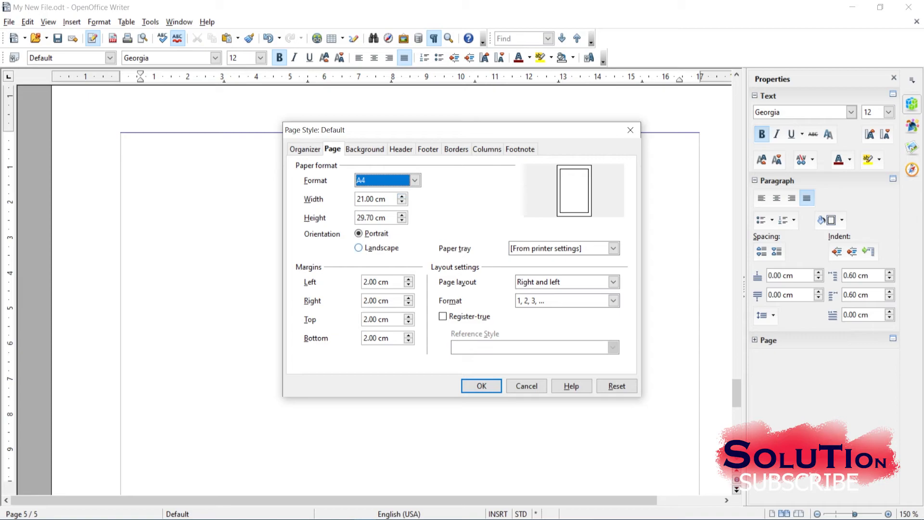
Try the Landscape orientation for the page style, return to Portrait, and accept the settings
{"action": "left_click", "coordinate": [359, 248]}
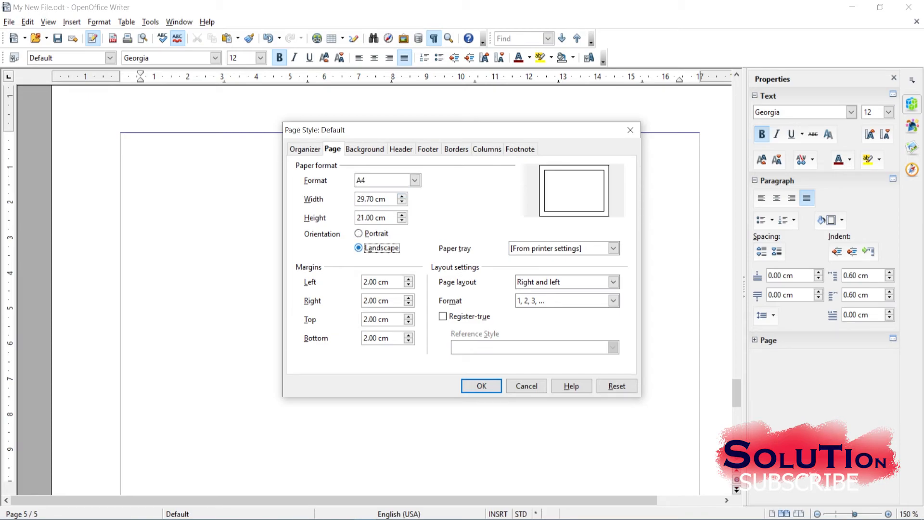
{"action": "left_click", "coordinate": [358, 233]}
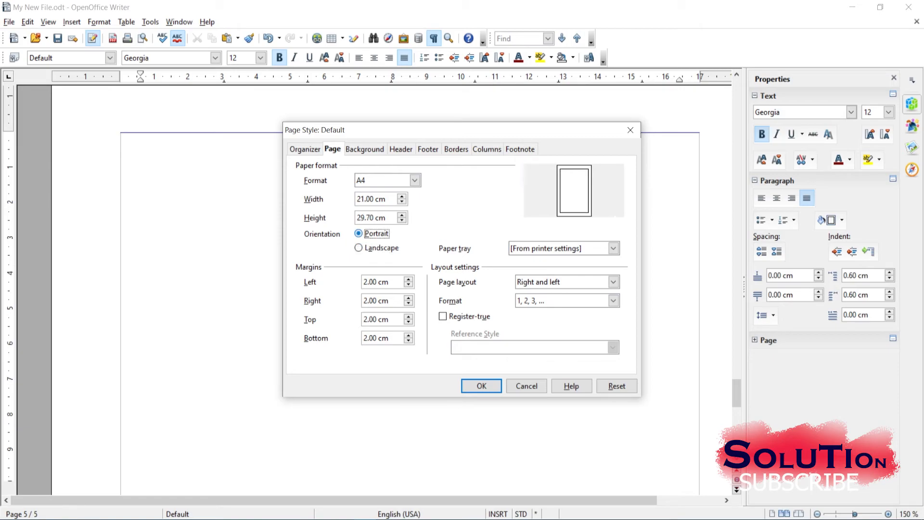
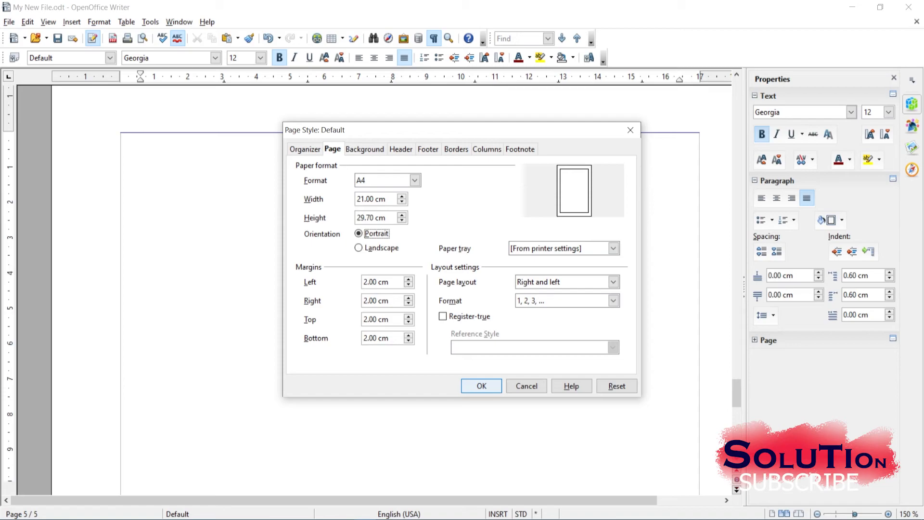
{"action": "key", "text": "Return"}
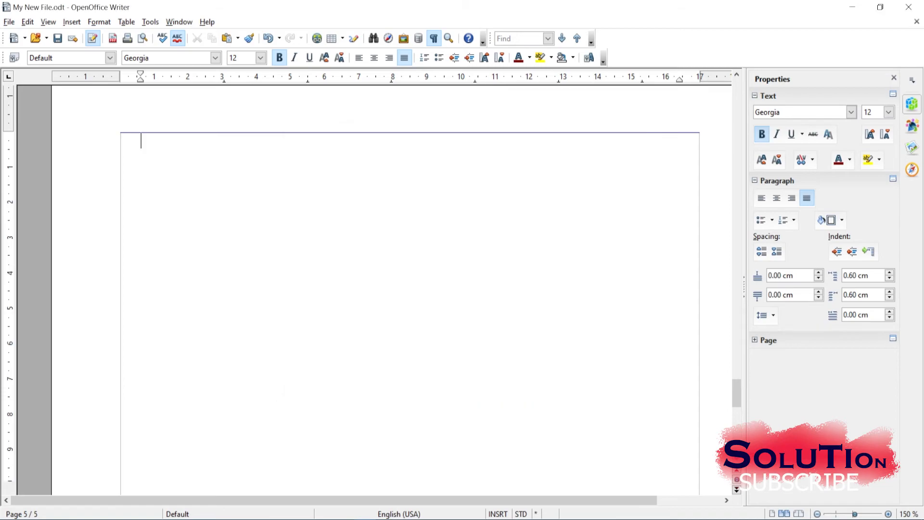
Copy the entire paragraph text inside the green box on page 3
{"action": "scroll", "coordinate": [365, 288], "scroll_direction": "down", "scroll_amount": 4}
{"action": "scroll", "coordinate": [366, 296], "scroll_direction": "up", "scroll_amount": 8}
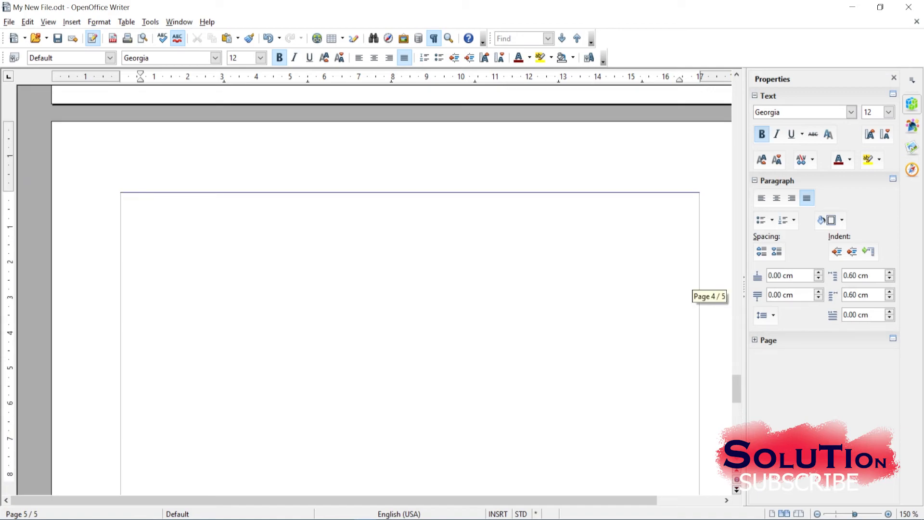
{"action": "scroll", "coordinate": [366, 289], "scroll_direction": "up", "scroll_amount": 12}
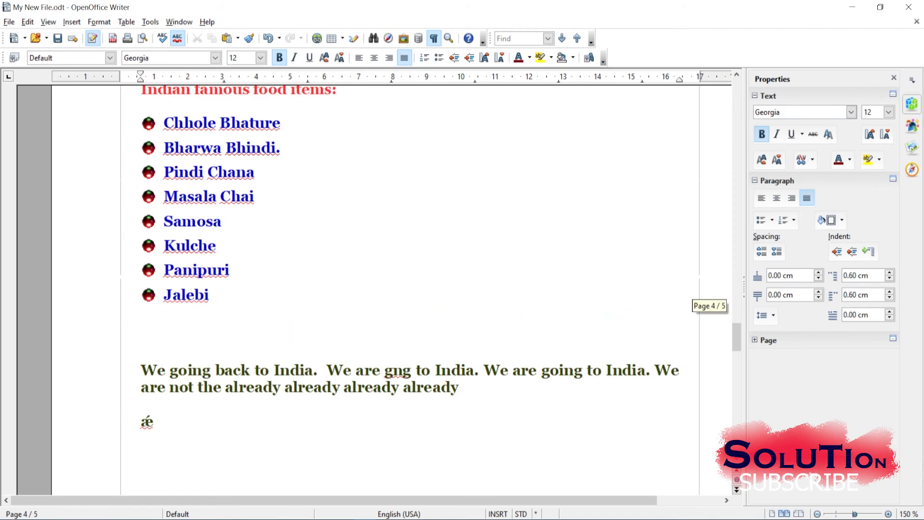
{"action": "scroll", "coordinate": [366, 289], "scroll_direction": "up", "scroll_amount": 3}
{"action": "scroll", "coordinate": [391, 289], "scroll_direction": "up", "scroll_amount": 2}
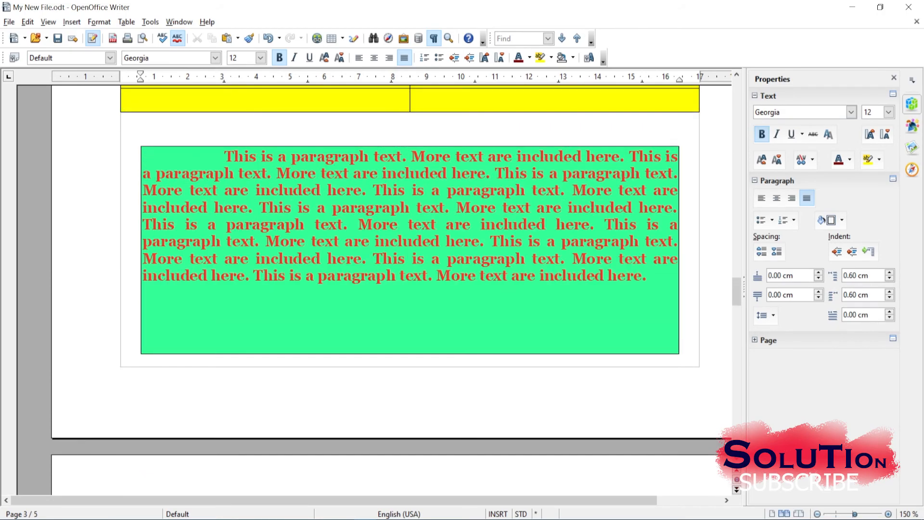
{"action": "scroll", "coordinate": [409, 317], "scroll_direction": "down", "scroll_amount": 20}
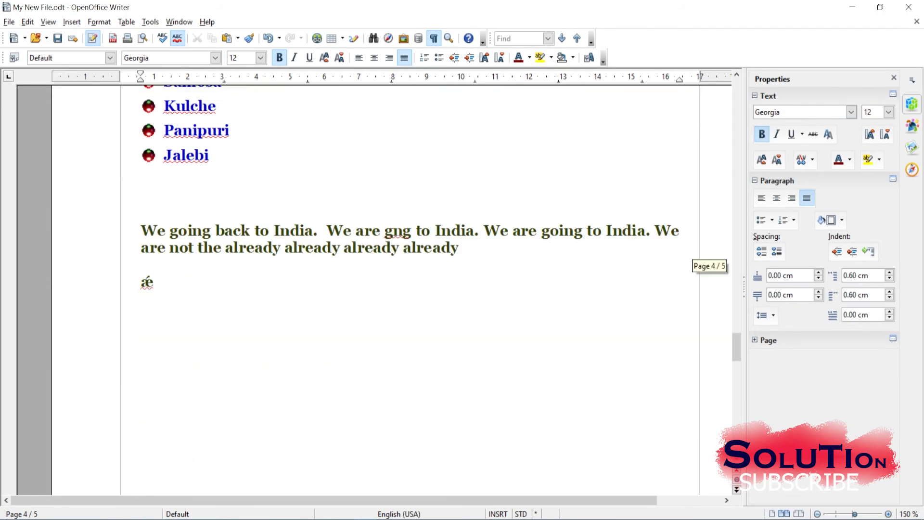
{"action": "scroll", "coordinate": [391, 289], "scroll_direction": "down", "scroll_amount": 6}
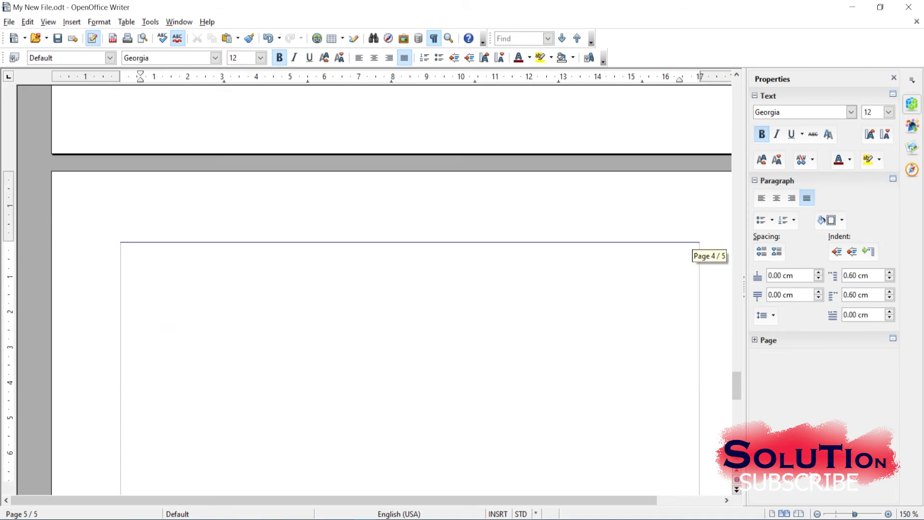
{"action": "scroll", "coordinate": [391, 289], "scroll_direction": "up", "scroll_amount": 20}
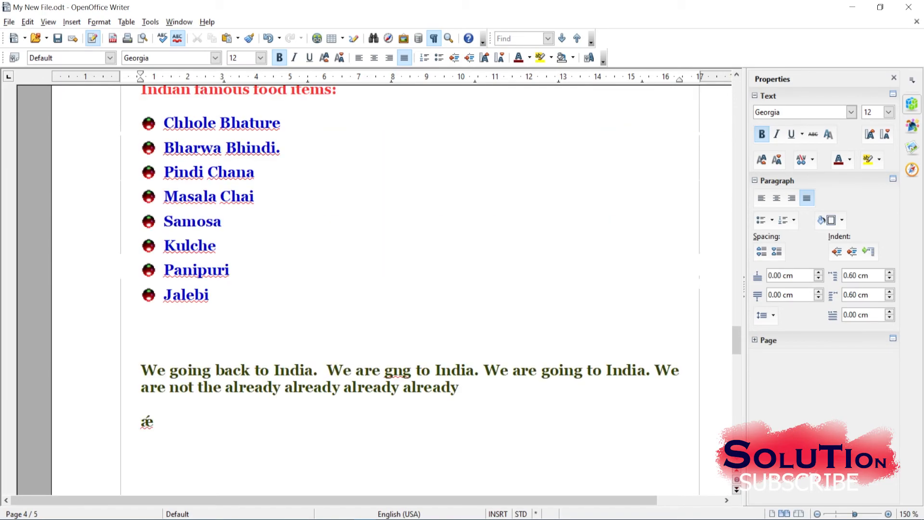
{"action": "scroll", "coordinate": [391, 289], "scroll_direction": "up", "scroll_amount": 20}
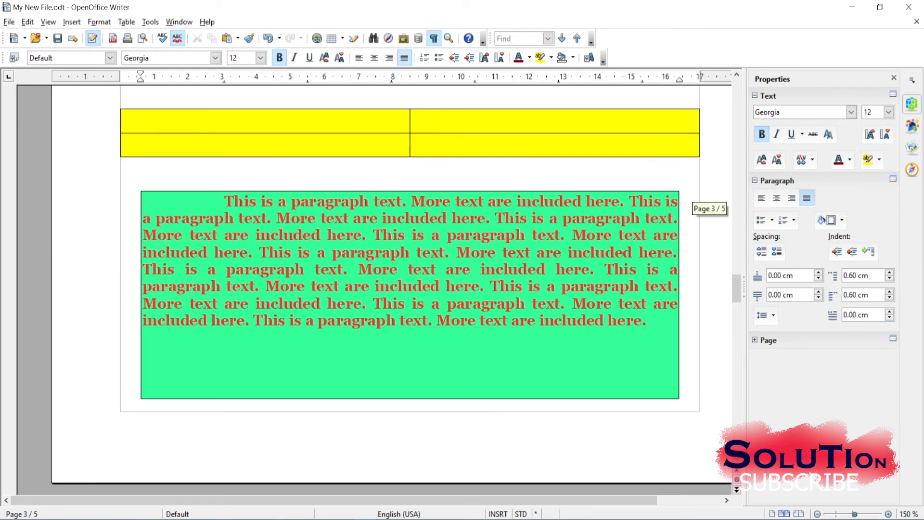
{"action": "left_click_drag", "start_coordinate": [646, 321], "coordinate": [225, 201]}
{"action": "key", "text": "ctrl+c"}
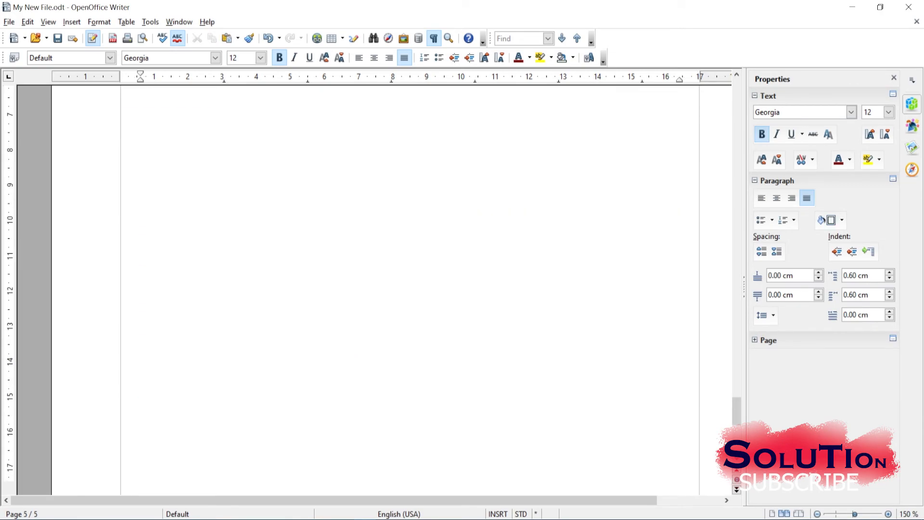
Fill the blank page 5 with repeated pasted copies of the paragraph, starting some copies on a new line
{"action": "scroll", "coordinate": [391, 355], "scroll_direction": "up", "scroll_amount": 6}
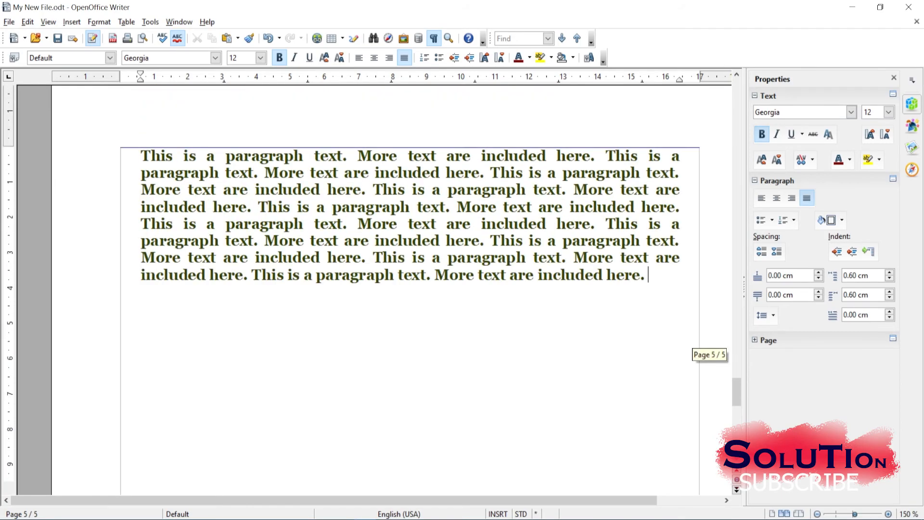
{"action": "key", "text": "ctrl+v"}
{"action": "key", "text": "Return"}
{"action": "key", "text": "ctrl+v"}
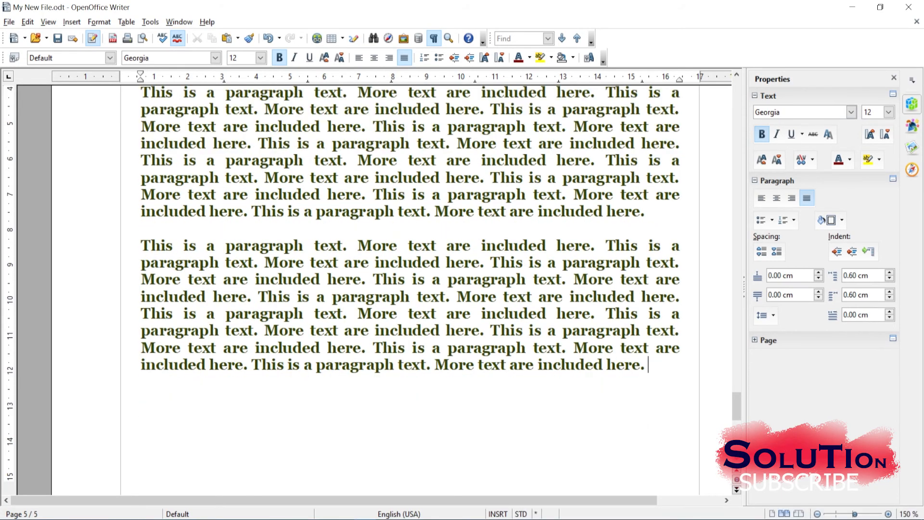
{"action": "key", "text": "Return"}
{"action": "key", "text": "ctrl+v"}
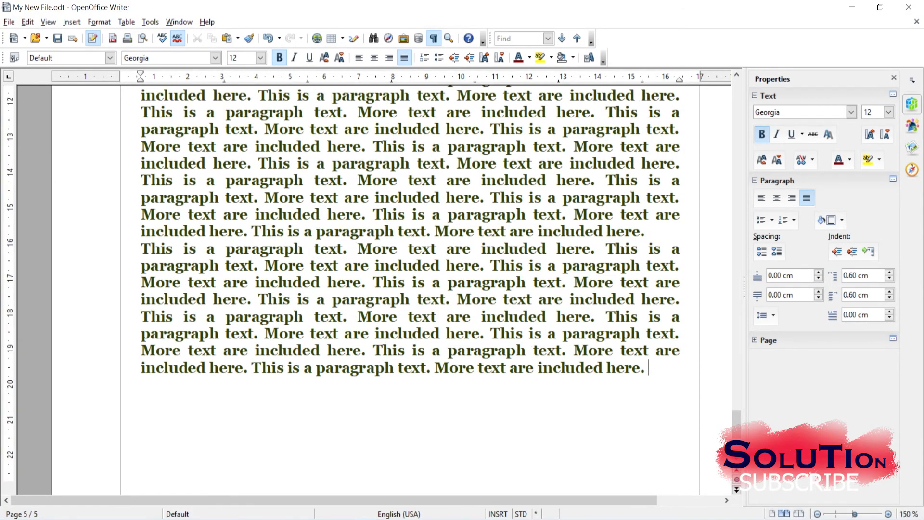
{"action": "key", "text": "ctrl+v"}
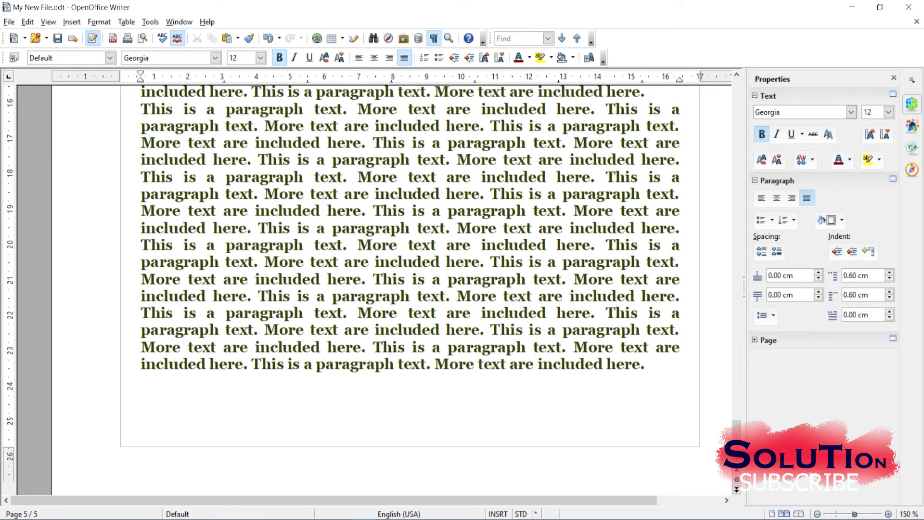
Open the column settings of the Default page style for the document's pages
{"action": "scroll", "coordinate": [409, 282], "scroll_direction": "up", "scroll_amount": 5}
{"action": "scroll", "coordinate": [410, 282], "scroll_direction": "up", "scroll_amount": 10}
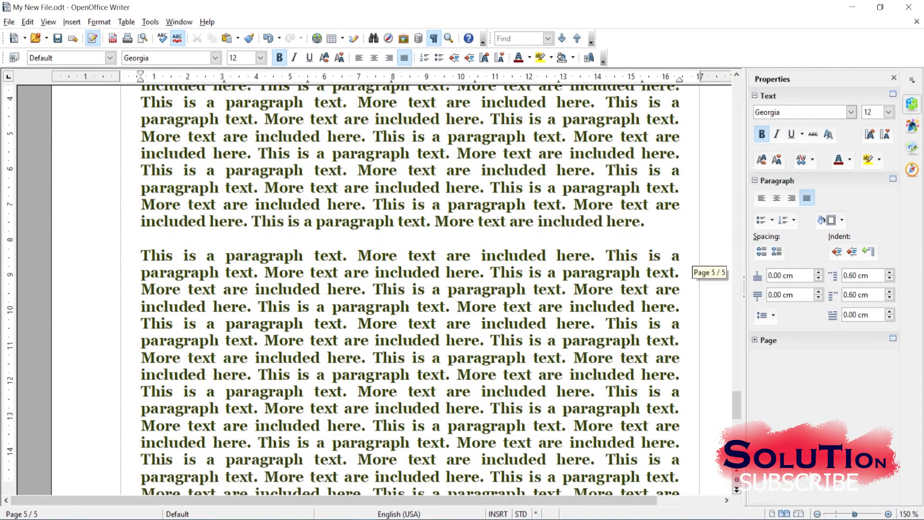
{"action": "scroll", "coordinate": [409, 282], "scroll_direction": "up", "scroll_amount": 5}
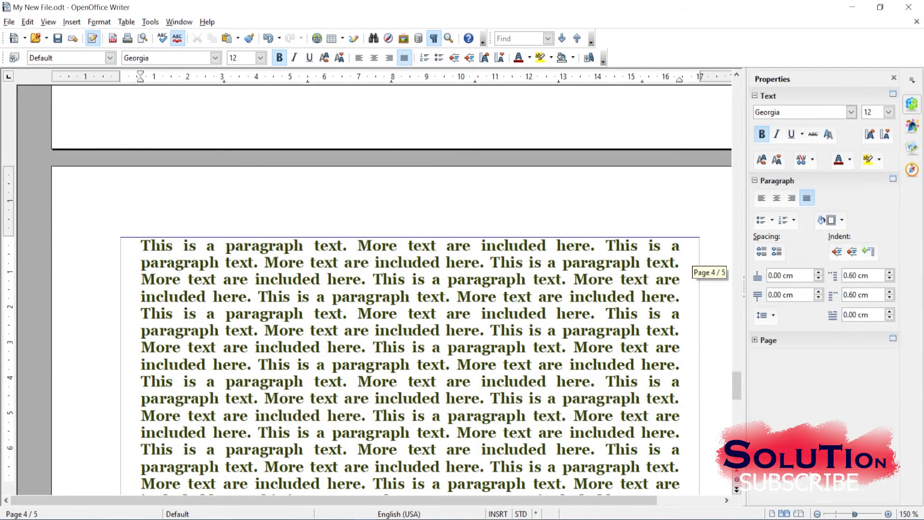
{"action": "scroll", "coordinate": [409, 281], "scroll_direction": "down", "scroll_amount": 1}
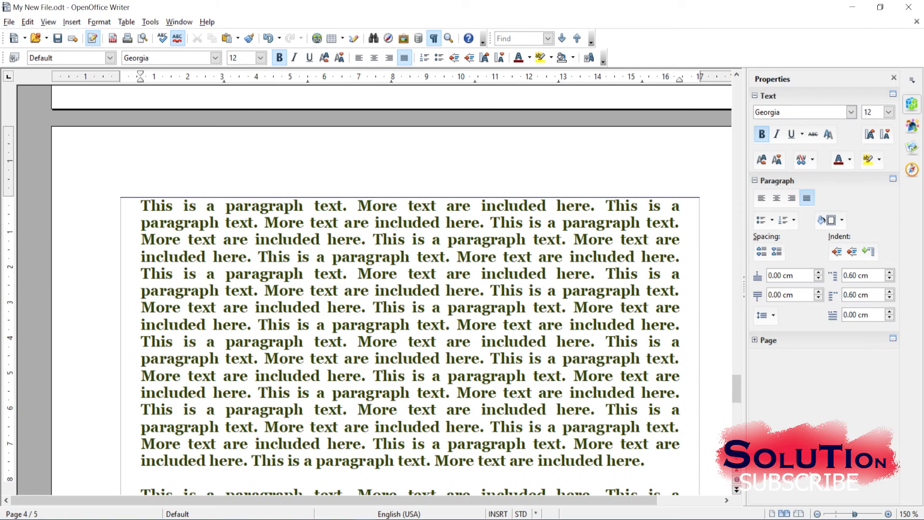
{"action": "left_click", "coordinate": [99, 23]}
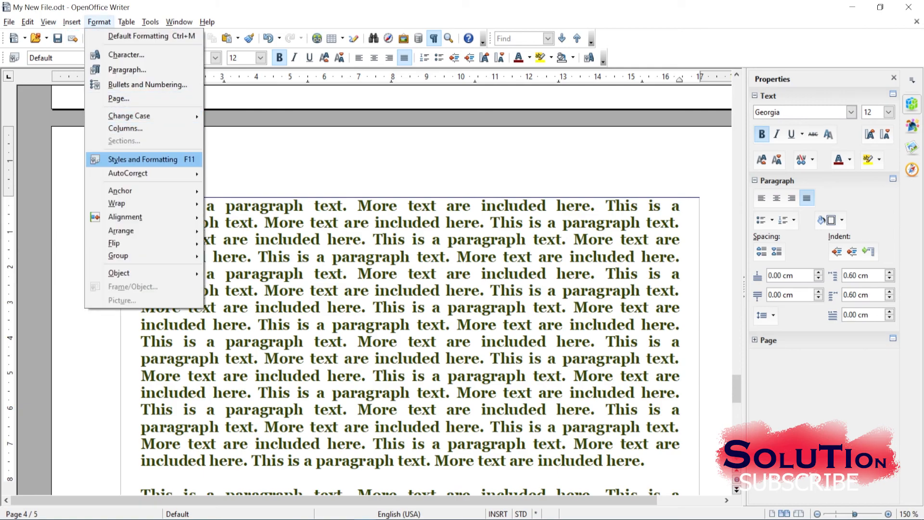
{"action": "left_click", "coordinate": [118, 99]}
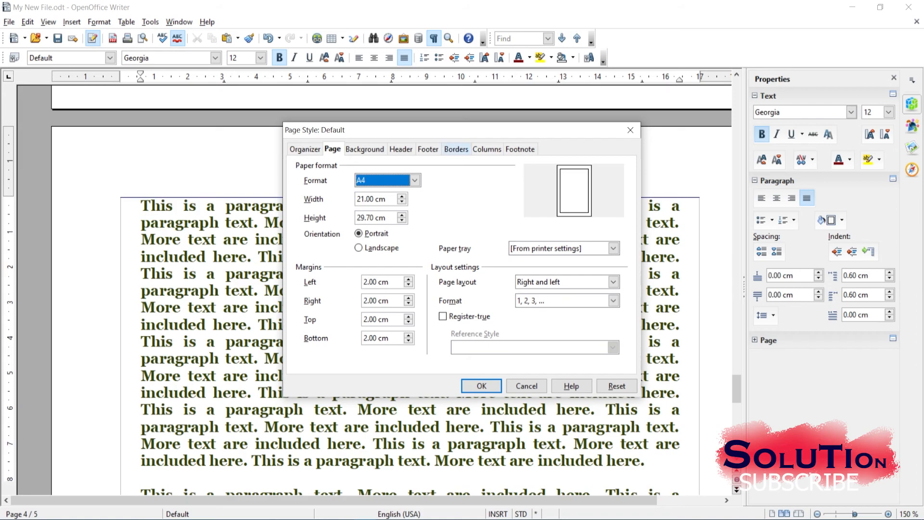
{"action": "left_click", "coordinate": [487, 149]}
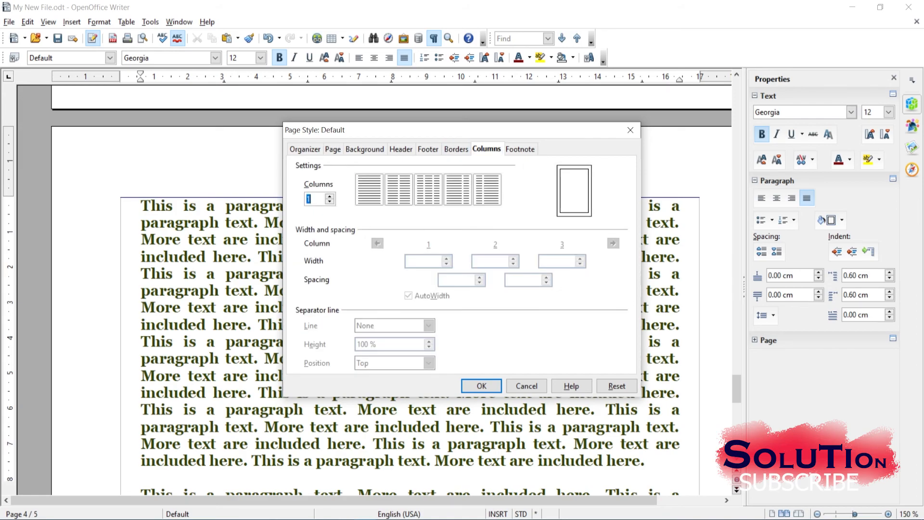
Try the column presets and apply two unequal columns, the first 11.33 cm wide and the second 5.67 cm wide
{"action": "left_click", "coordinate": [370, 195]}
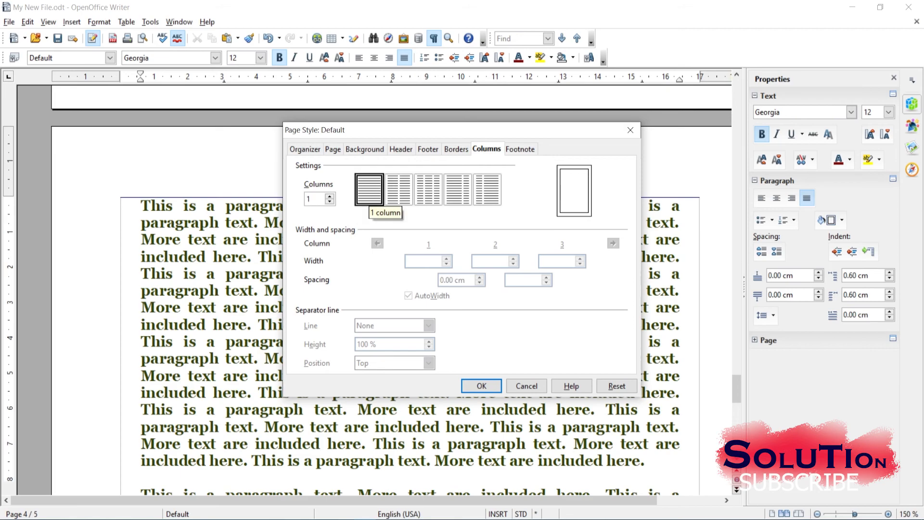
{"action": "left_click", "coordinate": [400, 191]}
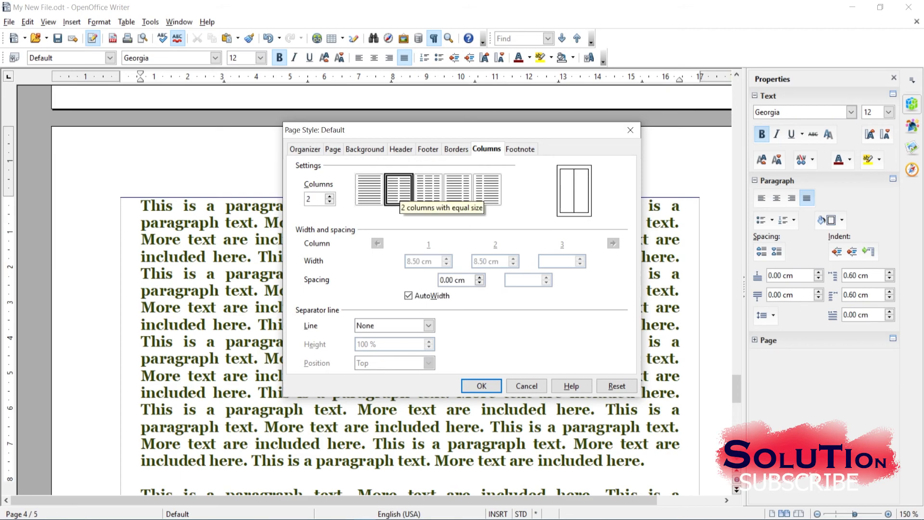
{"action": "left_click", "coordinate": [459, 191]}
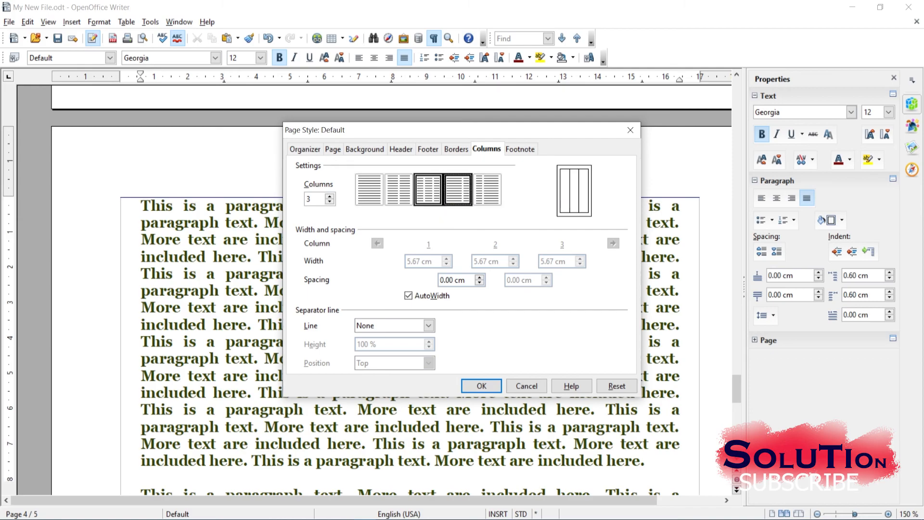
{"action": "left_click", "coordinate": [399, 192]}
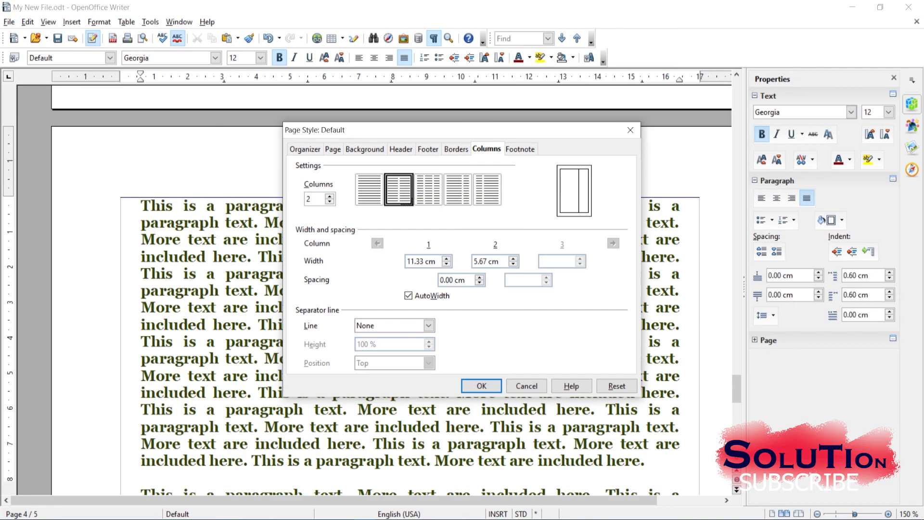
{"action": "key", "text": "Return"}
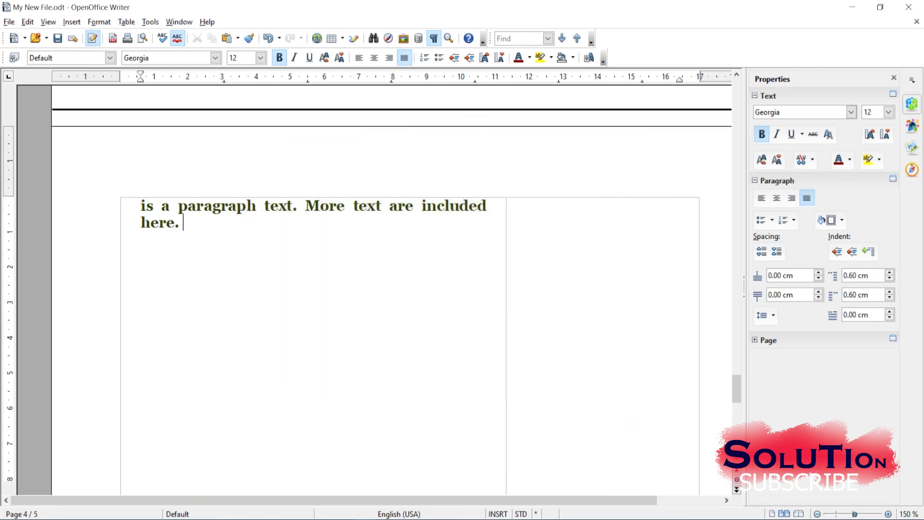
{"action": "scroll", "coordinate": [375, 289], "scroll_direction": "up", "scroll_amount": 6}
{"action": "scroll", "coordinate": [375, 289], "scroll_direction": "up", "scroll_amount": 10}
{"action": "scroll", "coordinate": [376, 315], "scroll_direction": "up", "scroll_amount": 3}
{"action": "scroll", "coordinate": [375, 315], "scroll_direction": "down", "scroll_amount": 3}
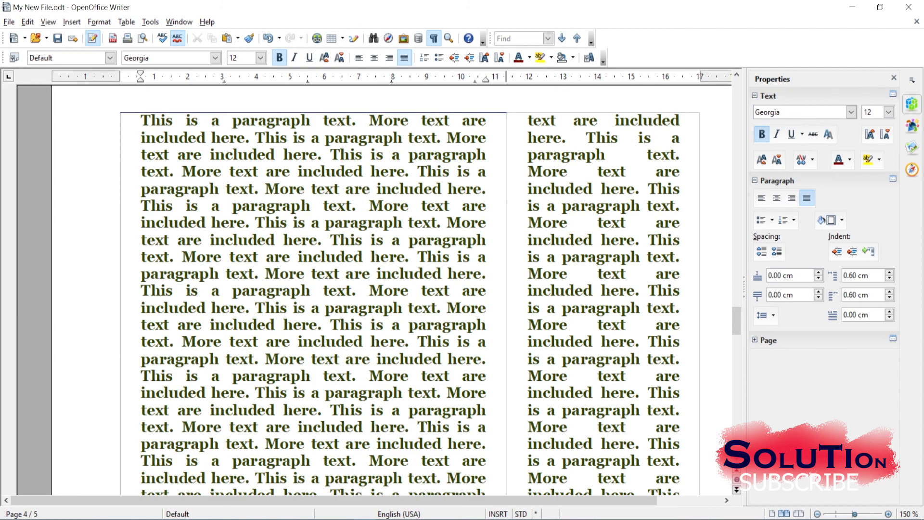
Return the Default page style to a single column and accept the settings
{"action": "left_click", "coordinate": [72, 22]}
{"action": "key", "text": "Right"}
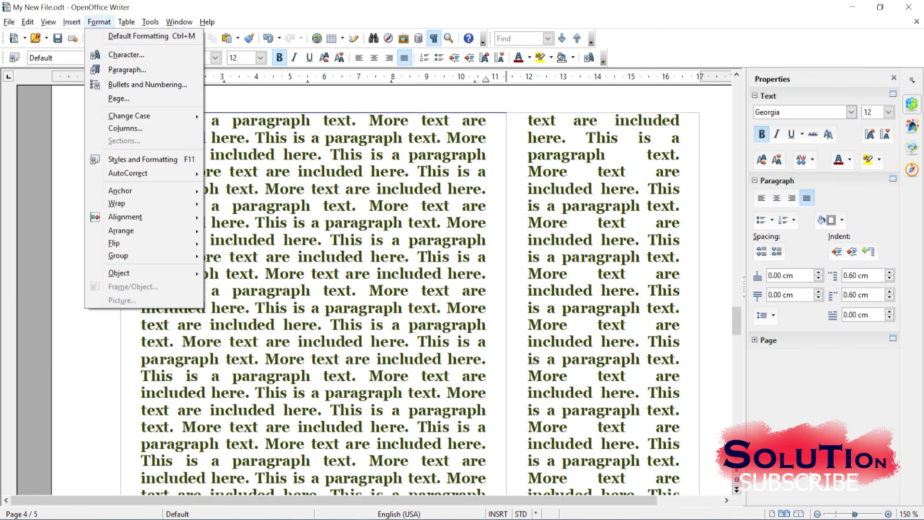
{"action": "key", "text": "Down"}
{"action": "key", "text": "Down"}
{"action": "key", "text": "Down"}
{"action": "key", "text": "Down"}
{"action": "key", "text": "Down"}
{"action": "key", "text": "Return"}
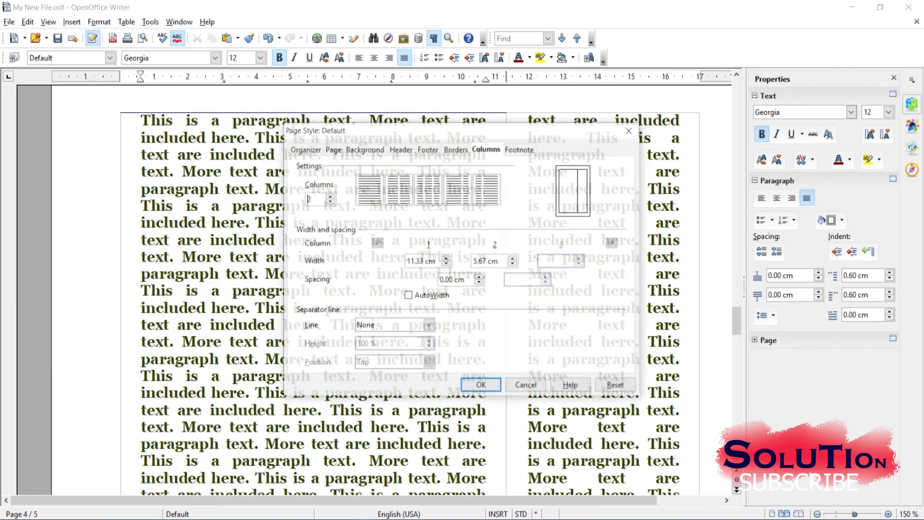
{"action": "left_click", "coordinate": [369, 189]}
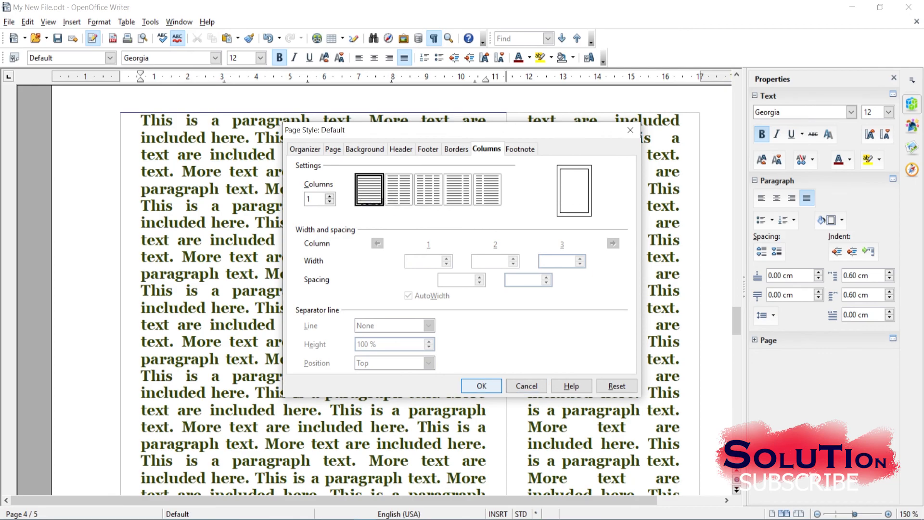
{"action": "key", "text": "Return"}
{"action": "scroll", "coordinate": [374, 290], "scroll_direction": "up", "scroll_amount": 8}
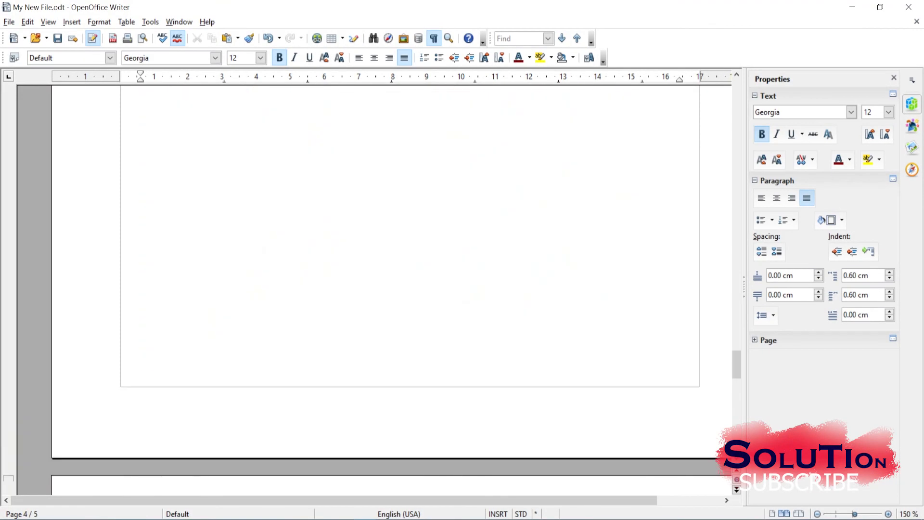
{"action": "scroll", "coordinate": [374, 290], "scroll_direction": "up", "scroll_amount": 6}
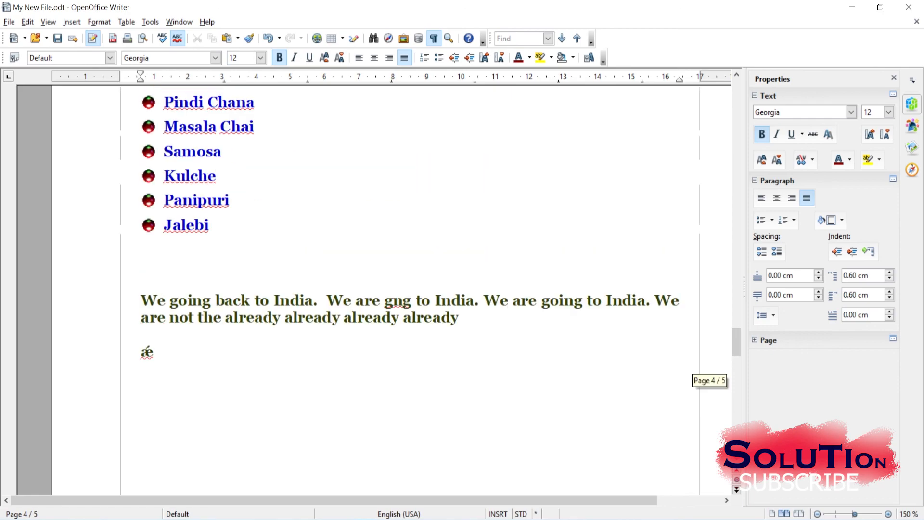
{"action": "scroll", "coordinate": [374, 290], "scroll_direction": "up", "scroll_amount": 2}
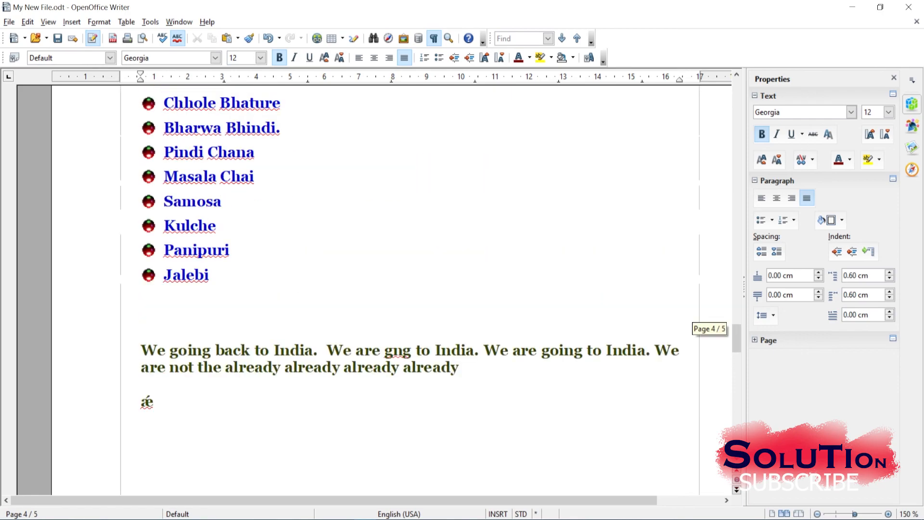